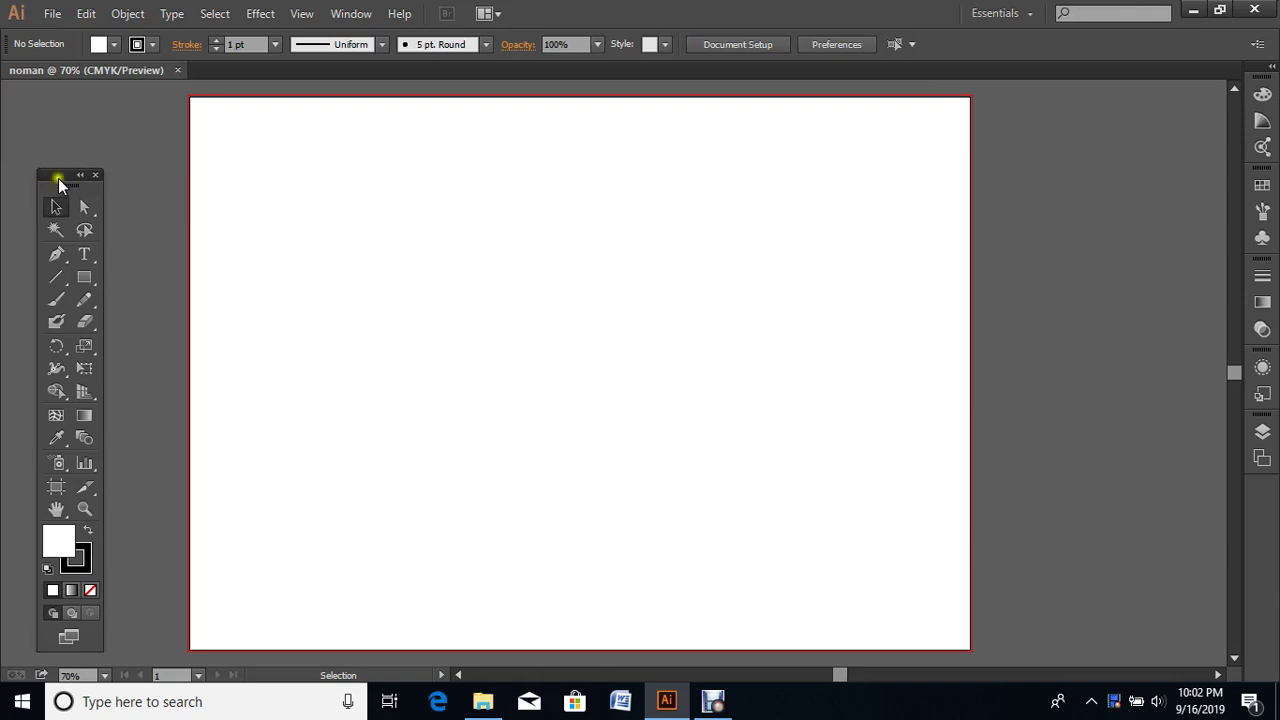
Step: Move the Tools panel to the top left, toggling it between one and two columns
{"action": "left_click", "coordinate": [59, 176]}
{"action": "mouse_move", "coordinate": [59, 178]}
{"action": "left_mouse_down"}
{"action": "mouse_move", "coordinate": [398, 364]}
{"action": "mouse_move", "coordinate": [505, 40]}
{"action": "mouse_move", "coordinate": [443, 320]}
{"action": "mouse_move", "coordinate": [123, 37]}
{"action": "mouse_move", "coordinate": [1130, 162]}
{"action": "mouse_move", "coordinate": [1106, 132]}
{"action": "mouse_move", "coordinate": [20, 170]}
{"action": "mouse_move", "coordinate": [52, 220]}
{"action": "mouse_move", "coordinate": [74, 144]}
{"action": "mouse_move", "coordinate": [51, 148]}
{"action": "left_mouse_up"}
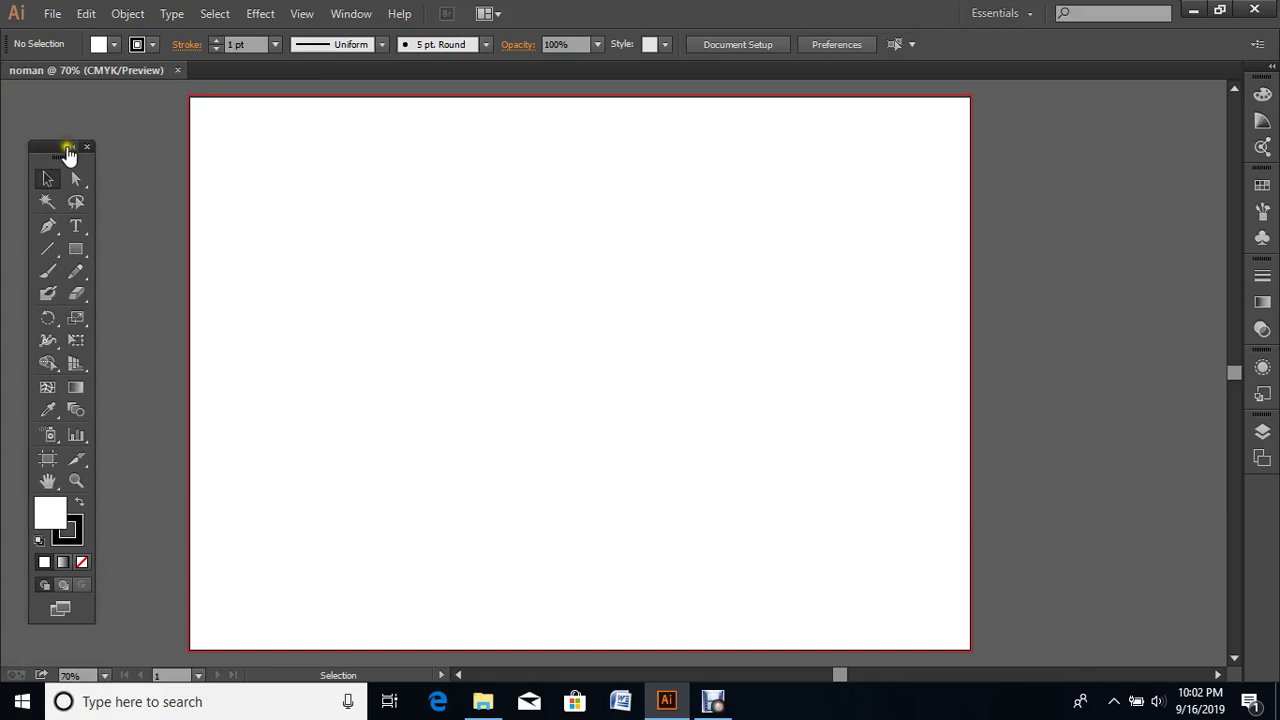
{"action": "left_click", "coordinate": [68, 148]}
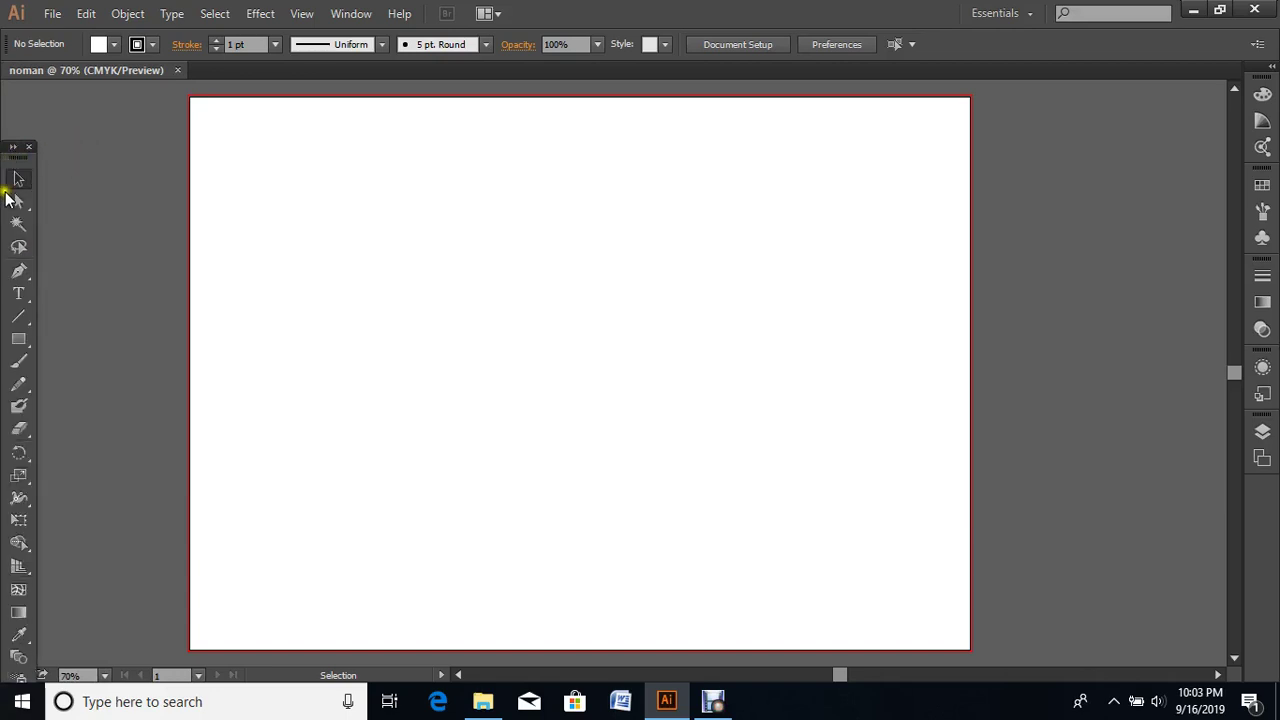
{"action": "left_click", "coordinate": [13, 148]}
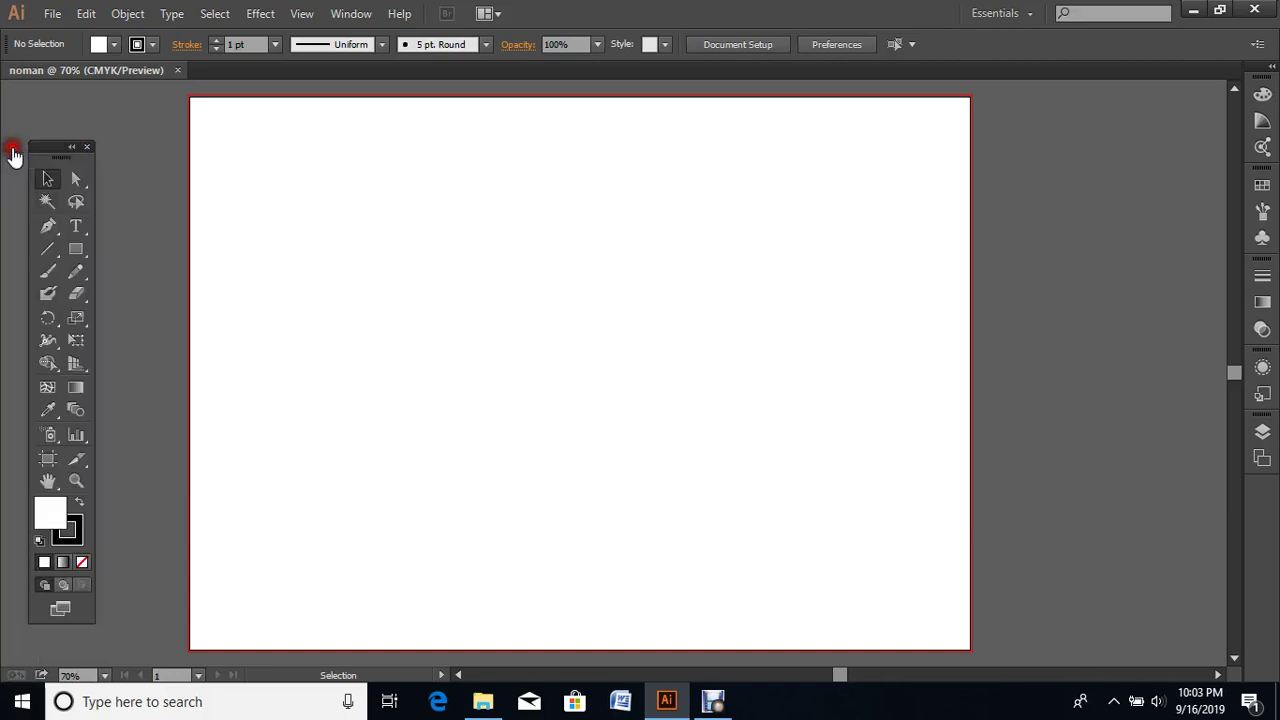
{"action": "mouse_move", "coordinate": [54, 149]}
{"action": "left_mouse_down"}
{"action": "mouse_move", "coordinate": [14, 114]}
{"action": "mouse_move", "coordinate": [32, 108]}
{"action": "left_mouse_up"}
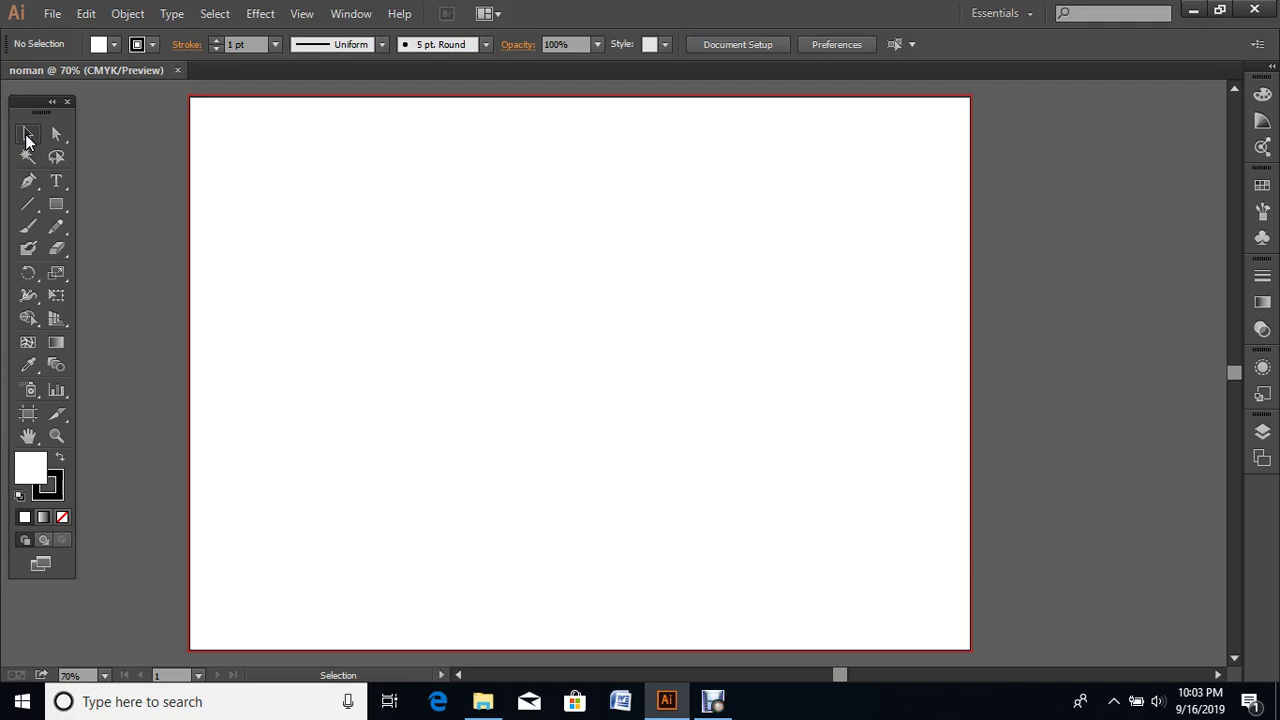
Step: Try the Direct Selection and Lasso tools, ending with the Rectangle Tool active
{"action": "left_click", "coordinate": [55, 205]}
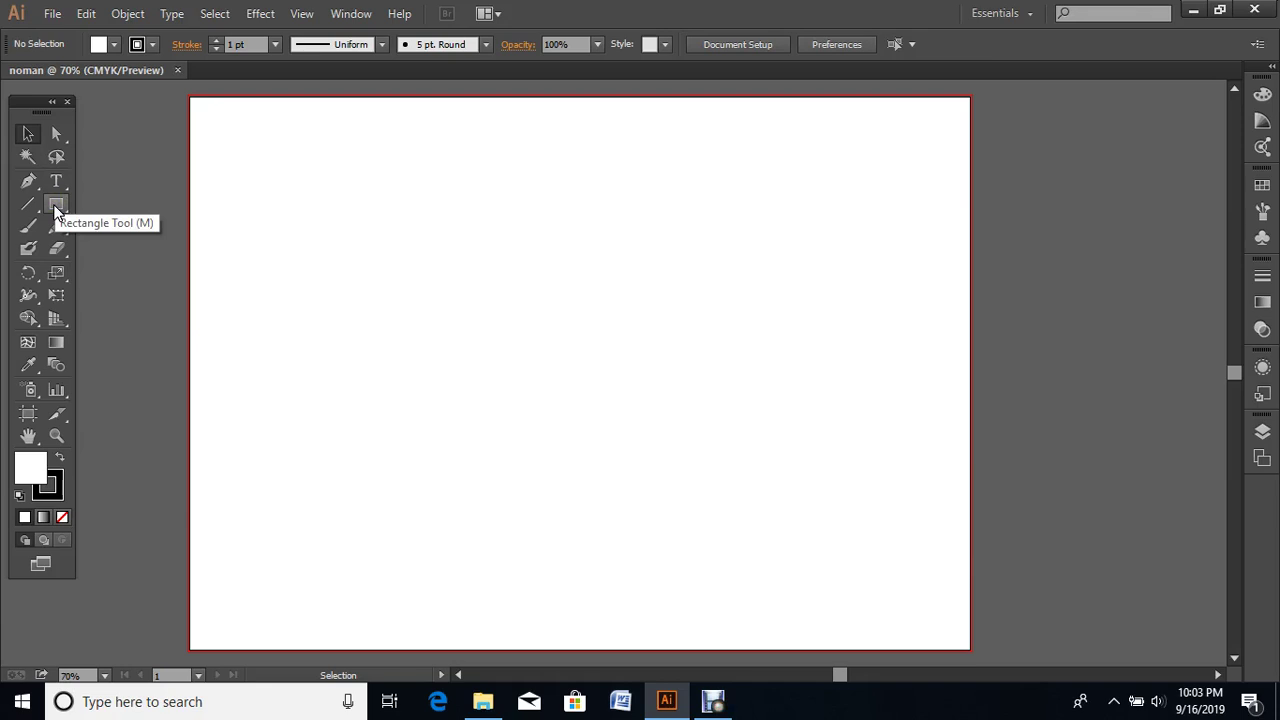
{"action": "left_click", "coordinate": [59, 204]}
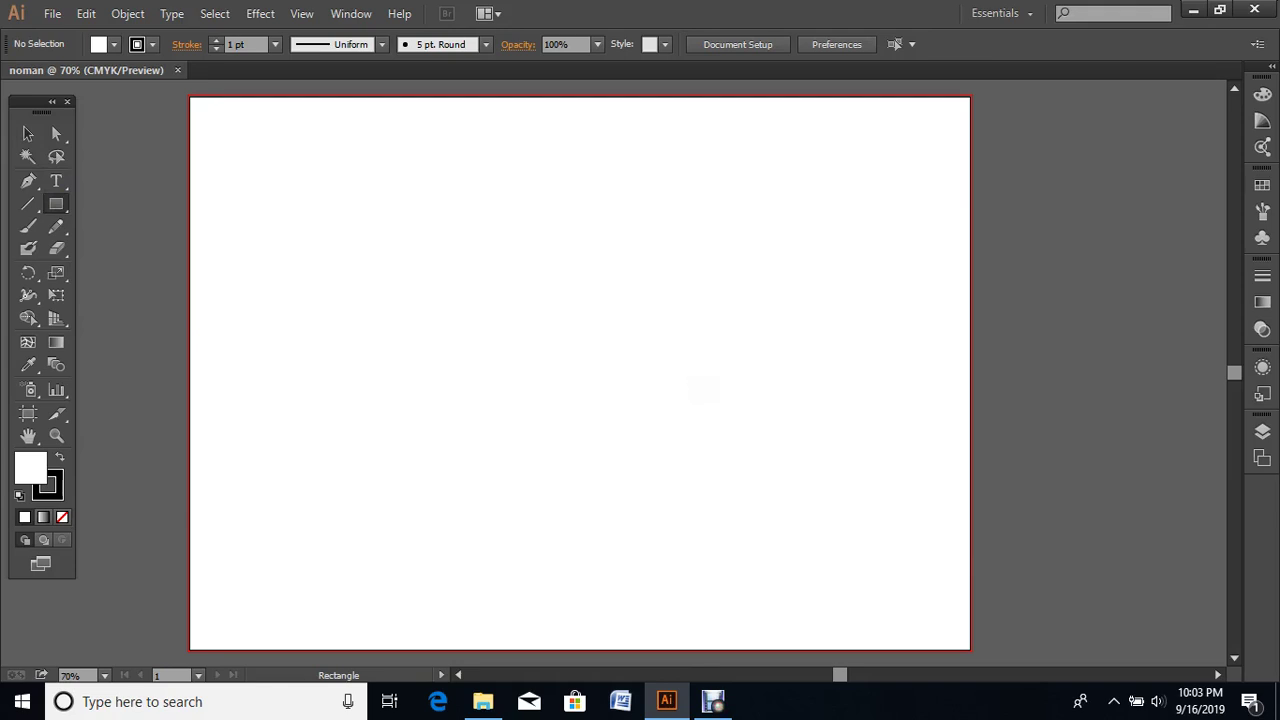
{"action": "left_click", "coordinate": [58, 136]}
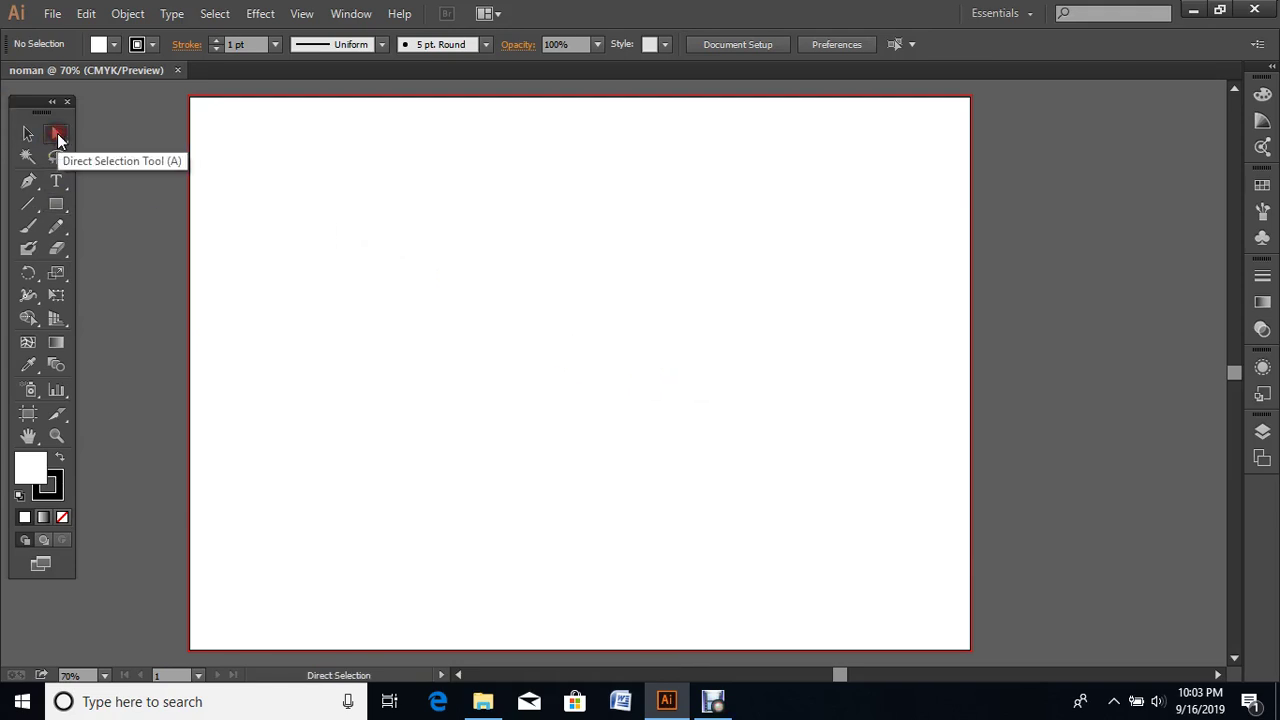
{"action": "left_click", "coordinate": [60, 154]}
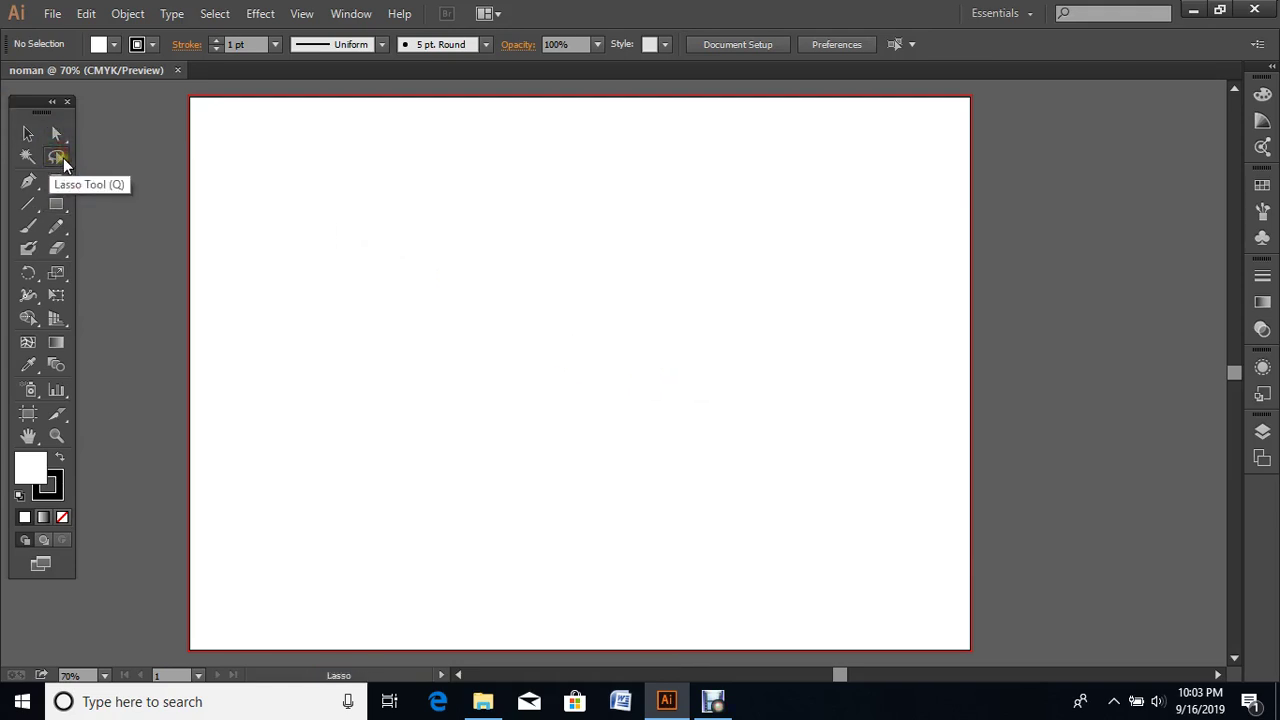
{"action": "left_click", "coordinate": [58, 205]}
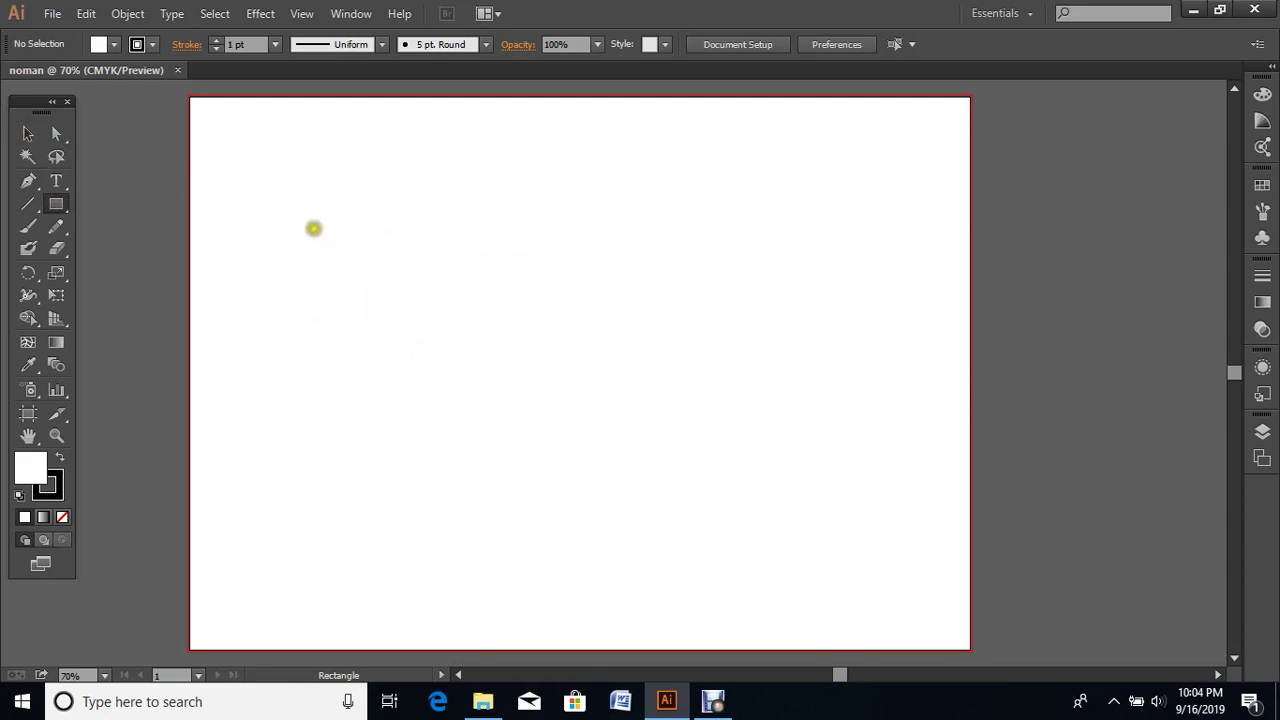
Step: Drag out a wide rectangle in the artboard's upper left, leaving the Fill swatches unchanged
{"action": "mouse_move", "coordinate": [318, 187]}
{"action": "left_mouse_down"}
{"action": "mouse_move", "coordinate": [475, 272]}
{"action": "mouse_move", "coordinate": [956, 247]}
{"action": "mouse_move", "coordinate": [729, 306]}
{"action": "mouse_move", "coordinate": [666, 400]}
{"action": "mouse_move", "coordinate": [661, 467]}
{"action": "mouse_move", "coordinate": [671, 403]}
{"action": "mouse_move", "coordinate": [626, 311]}
{"action": "mouse_move", "coordinate": [591, 349]}
{"action": "mouse_move", "coordinate": [540, 346]}
{"action": "mouse_move", "coordinate": [649, 283]}
{"action": "mouse_move", "coordinate": [593, 334]}
{"action": "left_mouse_up"}
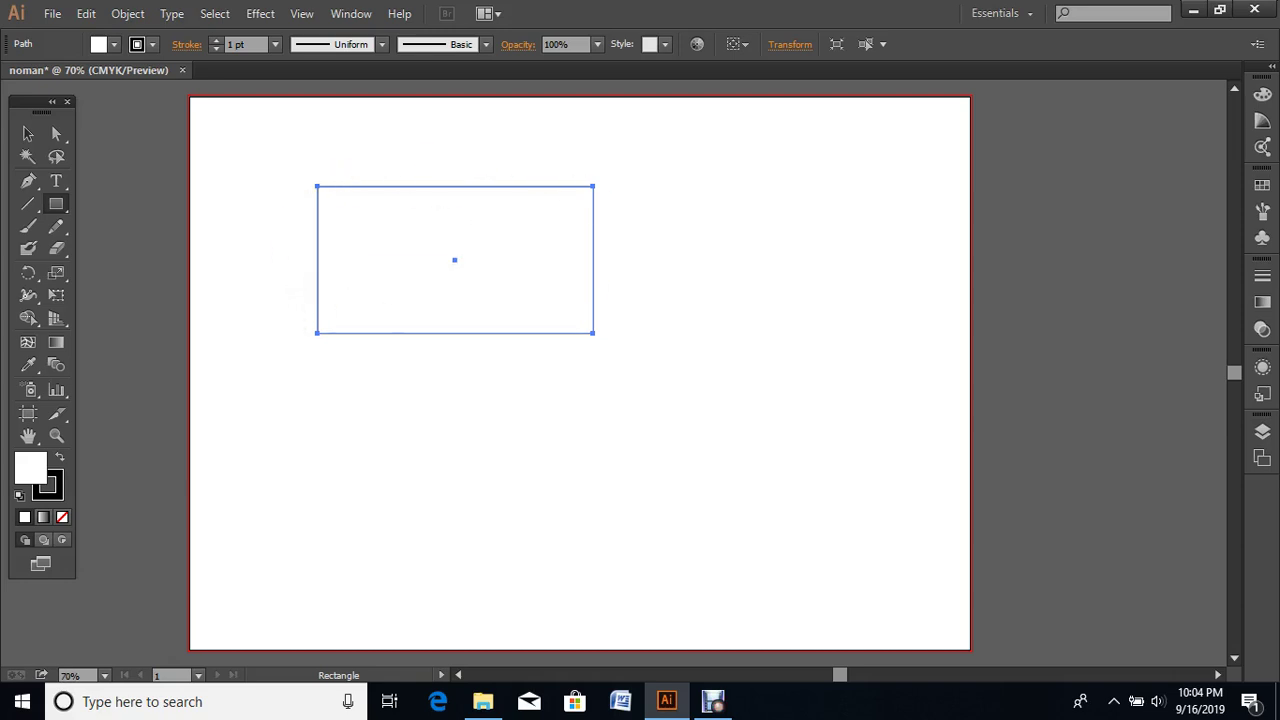
{"action": "left_click", "coordinate": [115, 44]}
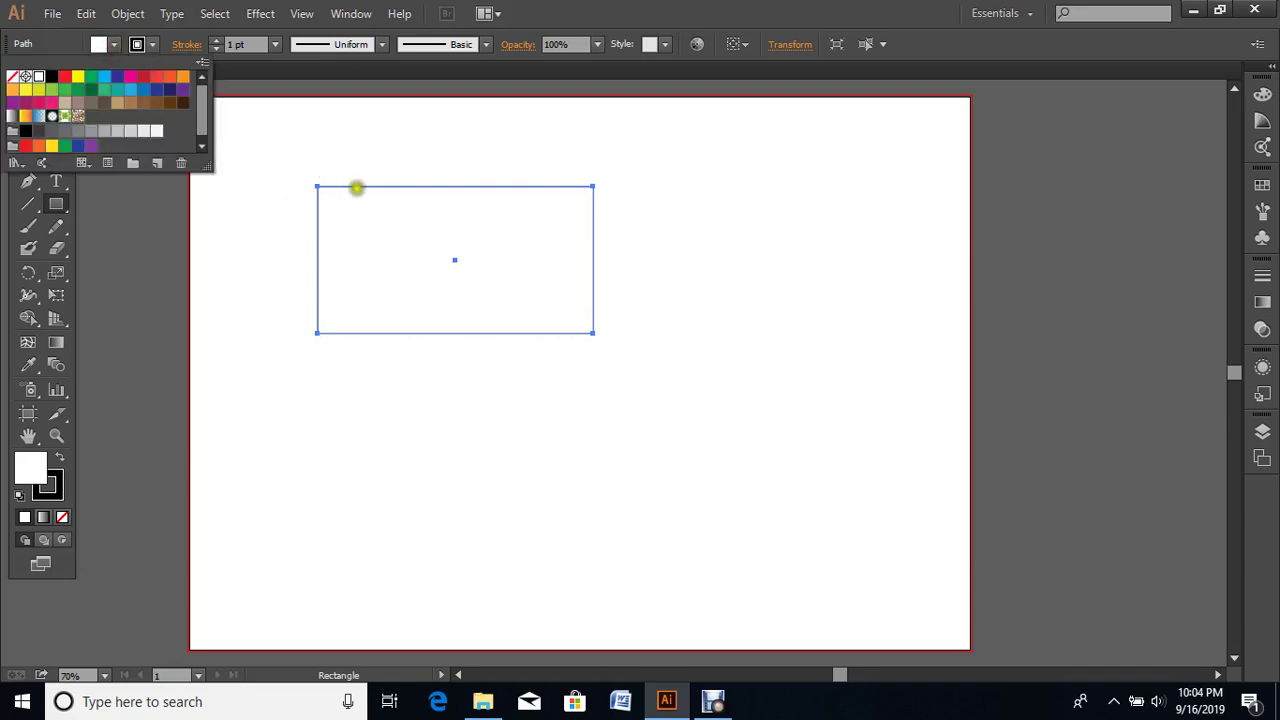
{"action": "left_click", "coordinate": [684, 13]}
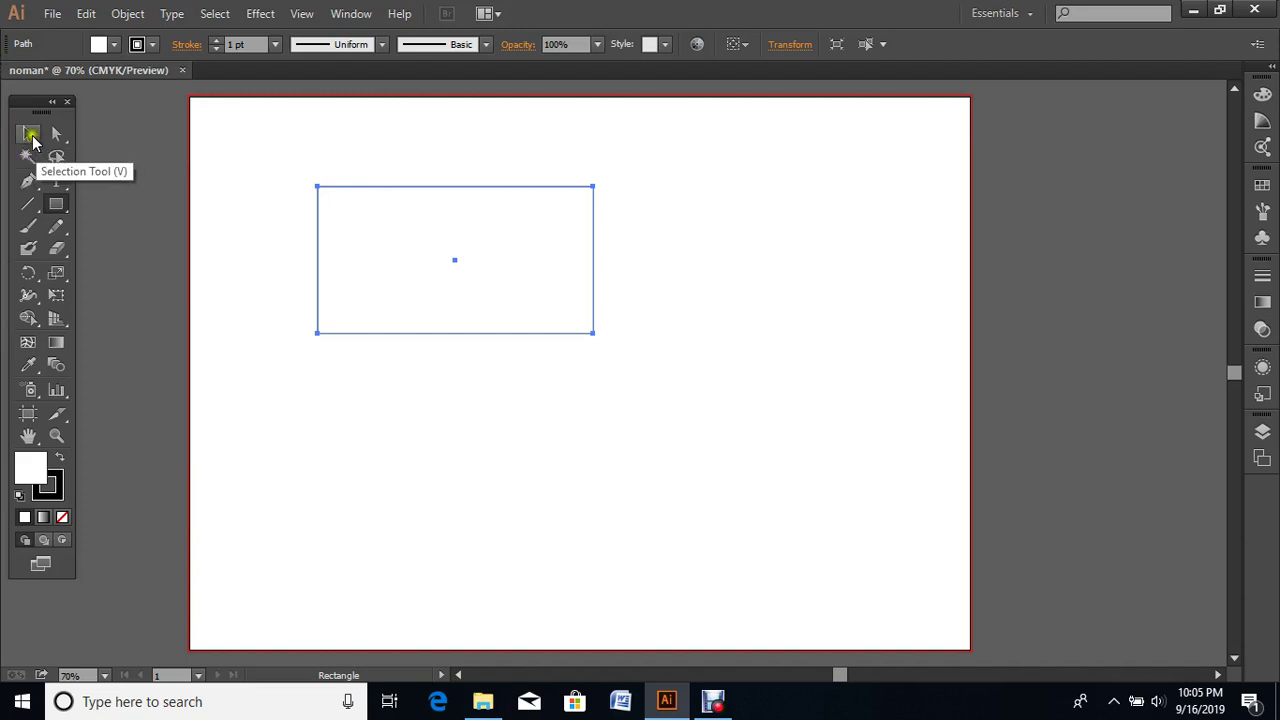
Step: With the Selection Tool, drag the rectangle slightly down and to the right
{"action": "left_click", "coordinate": [28, 134]}
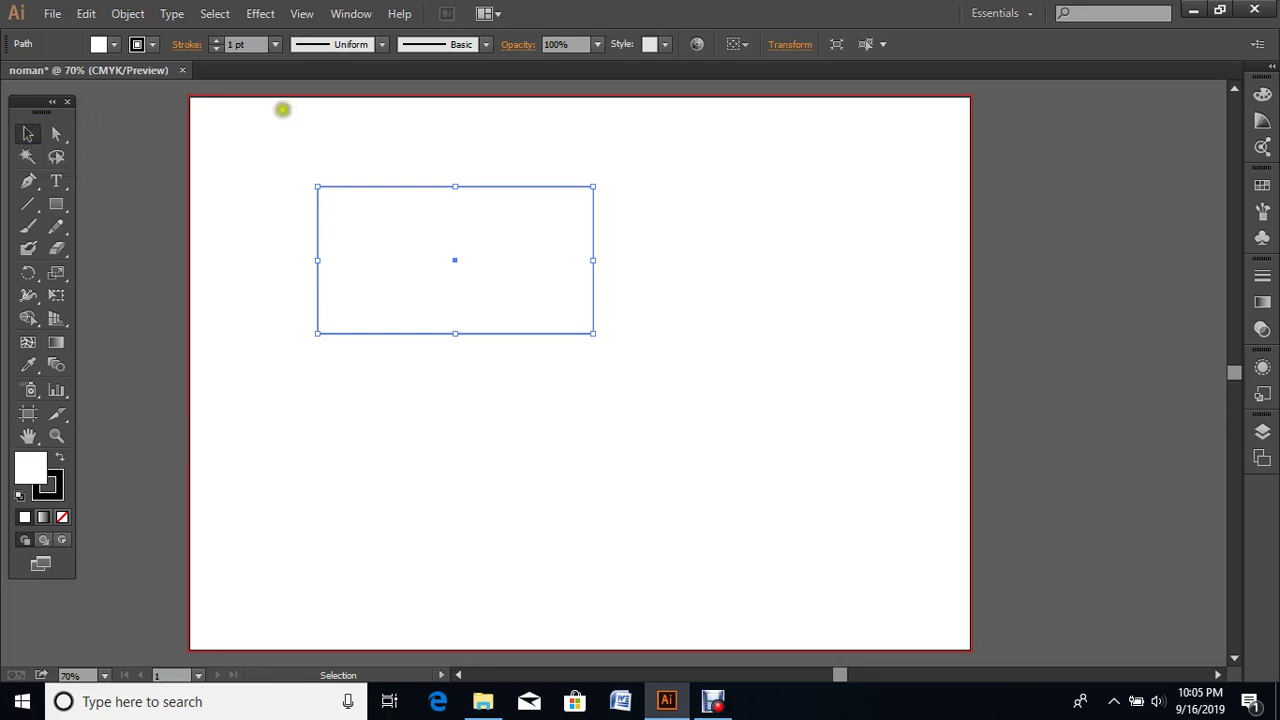
{"action": "mouse_move", "coordinate": [410, 186]}
{"action": "left_mouse_down"}
{"action": "mouse_move", "coordinate": [778, 187]}
{"action": "mouse_move", "coordinate": [363, 305]}
{"action": "mouse_move", "coordinate": [427, 176]}
{"action": "mouse_move", "coordinate": [429, 229]}
{"action": "left_mouse_up"}
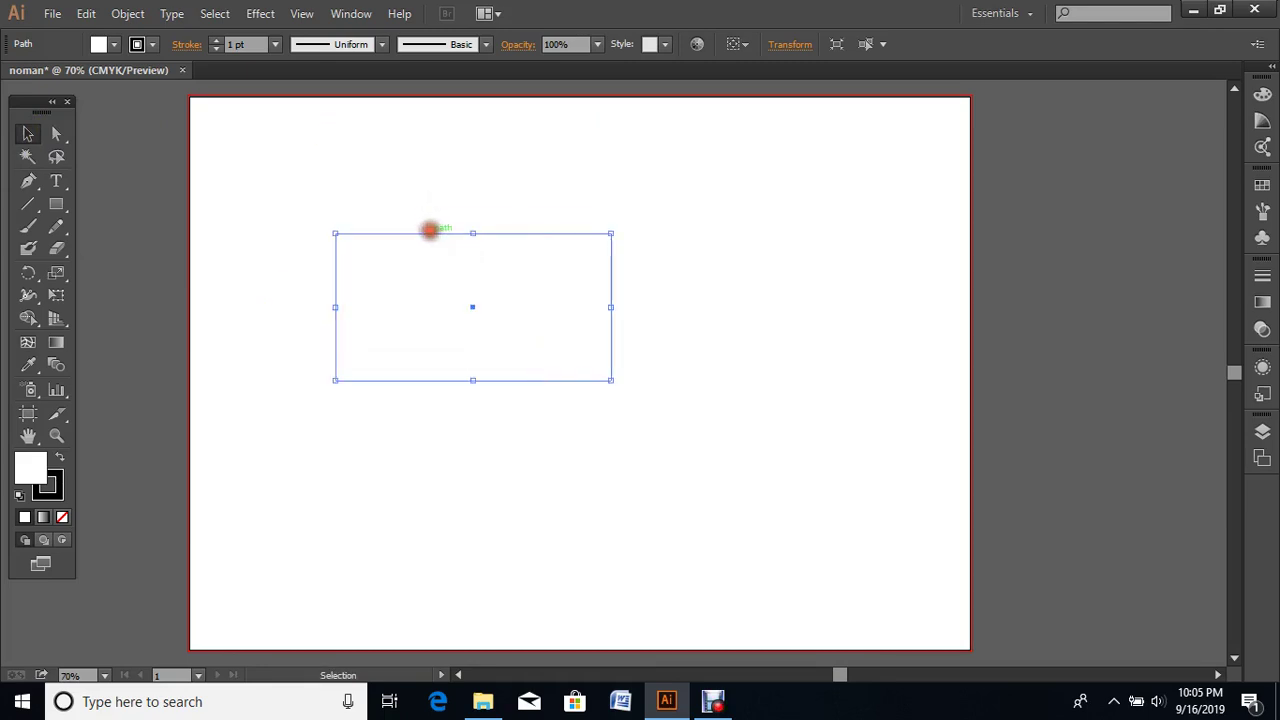
{"action": "left_click", "coordinate": [708, 703]}
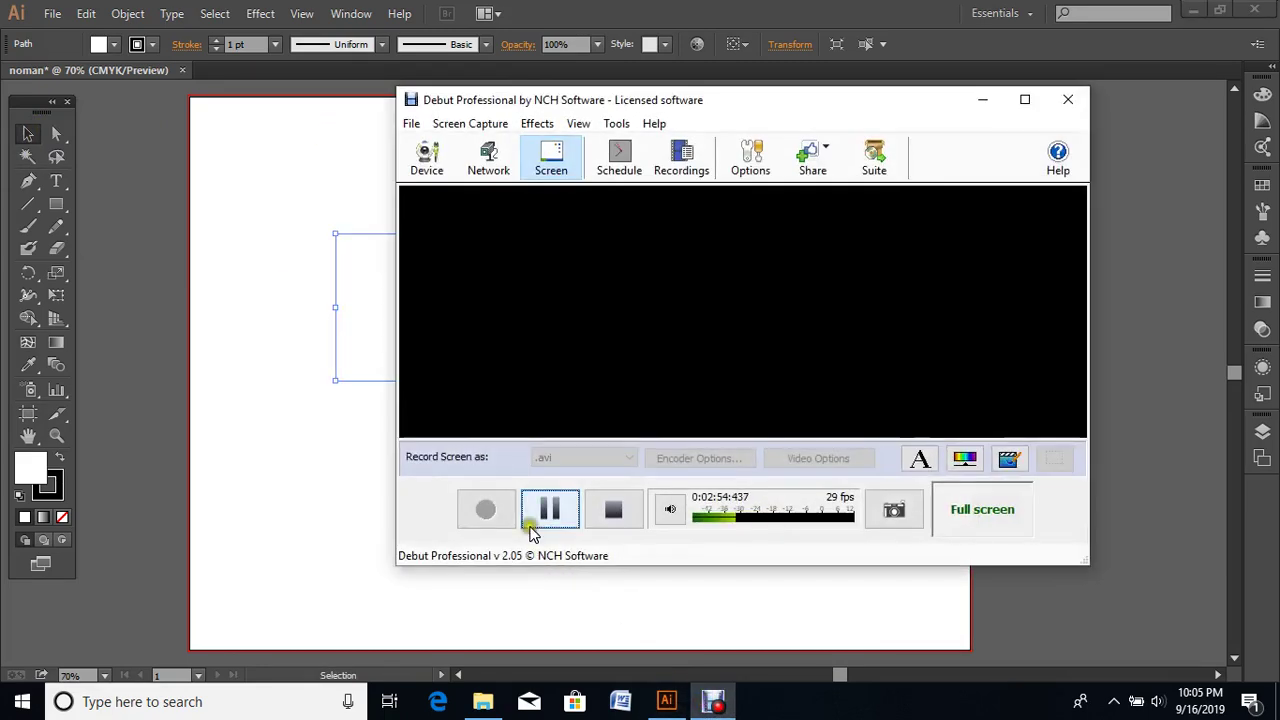
{"action": "left_click", "coordinate": [271, 517]}
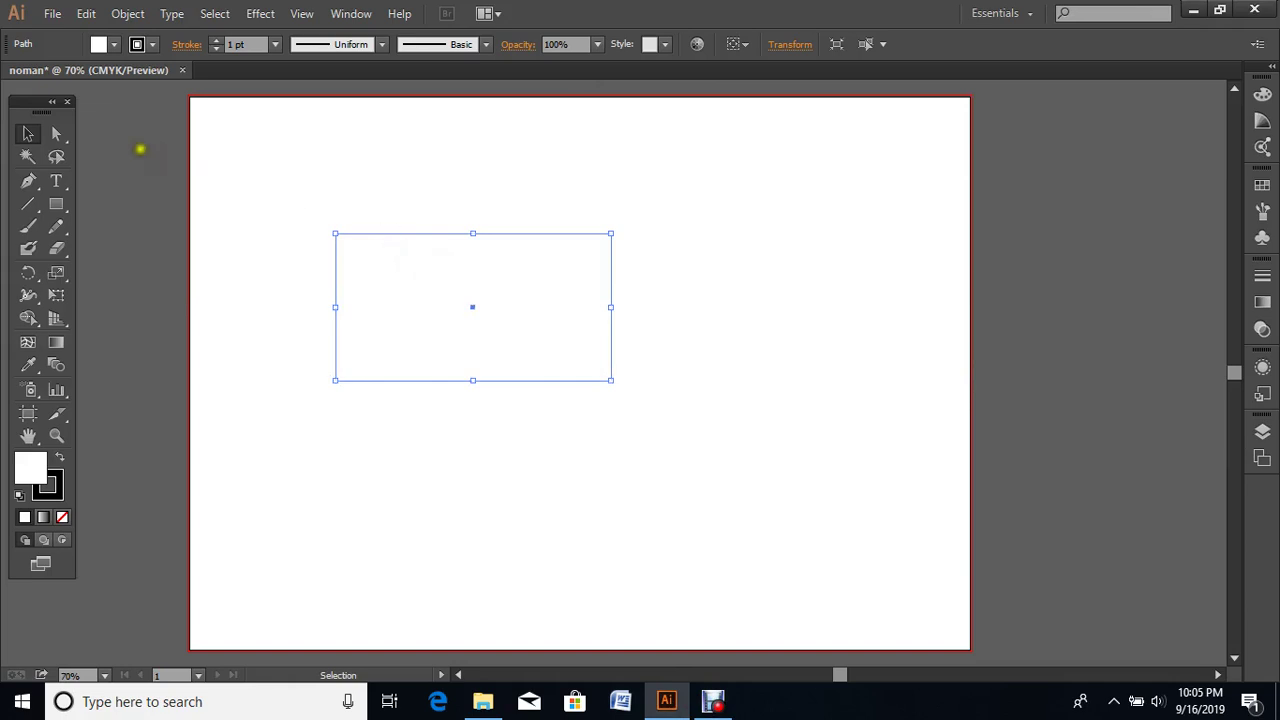
Step: Try cyan and magenta fills before settling on a green fill for the rectangle
{"action": "left_click", "coordinate": [117, 48]}
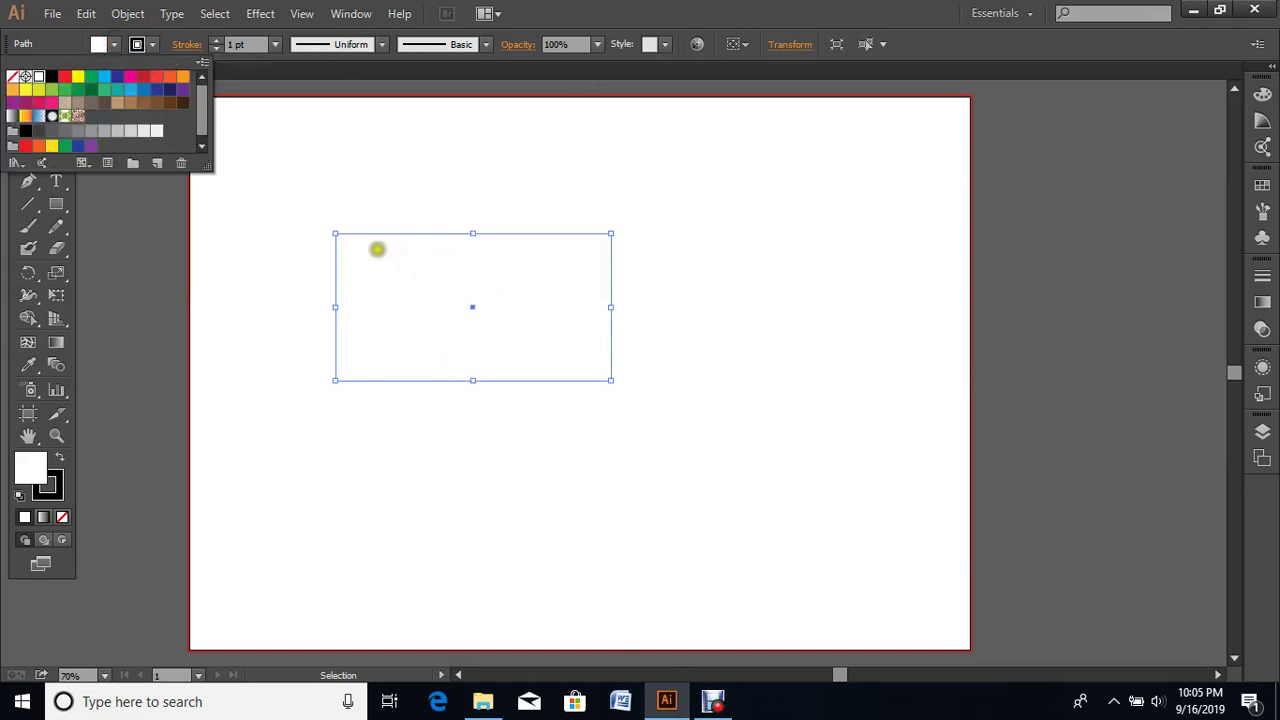
{"action": "left_click", "coordinate": [104, 76]}
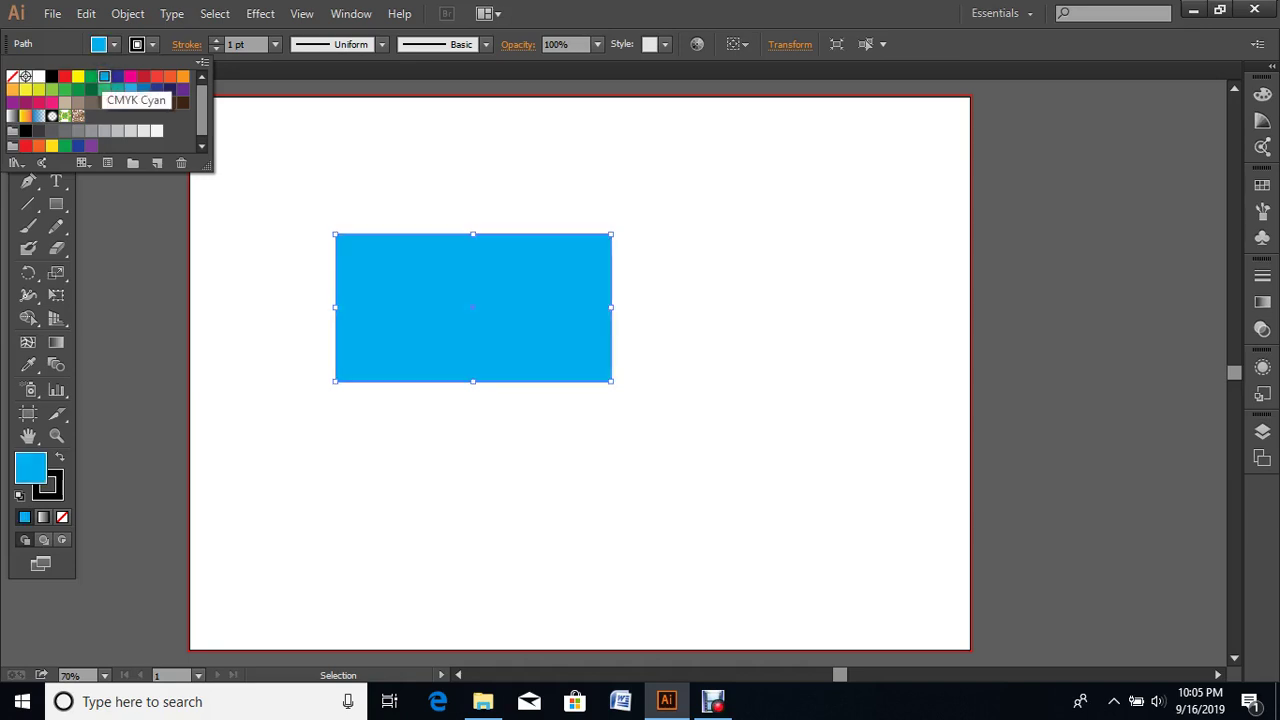
{"action": "left_click", "coordinate": [130, 77]}
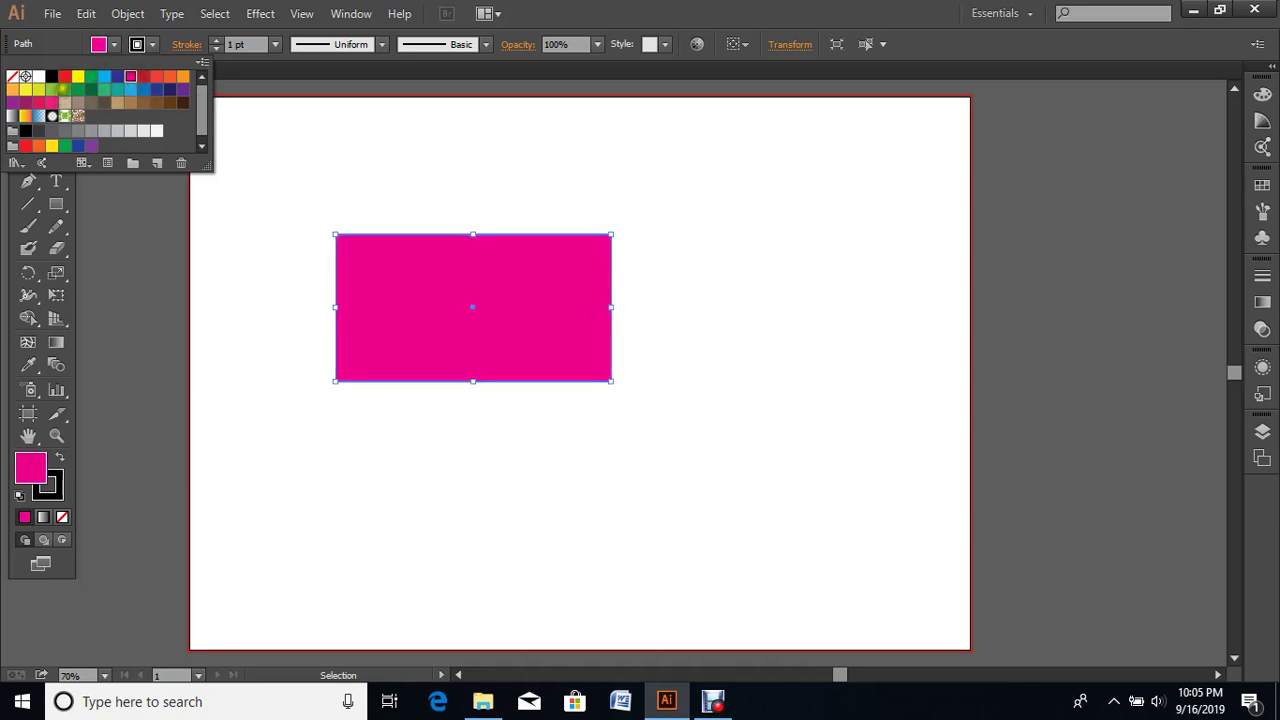
{"action": "left_click", "coordinate": [65, 89]}
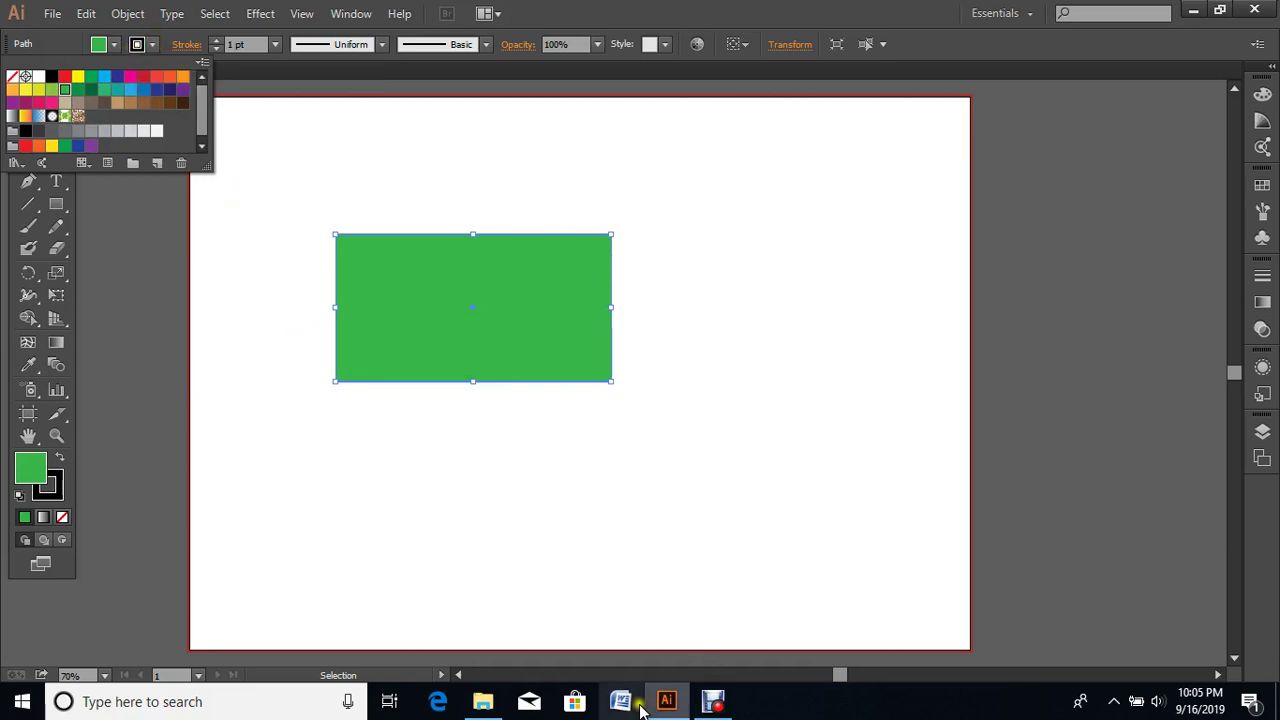
{"action": "left_click", "coordinate": [716, 702]}
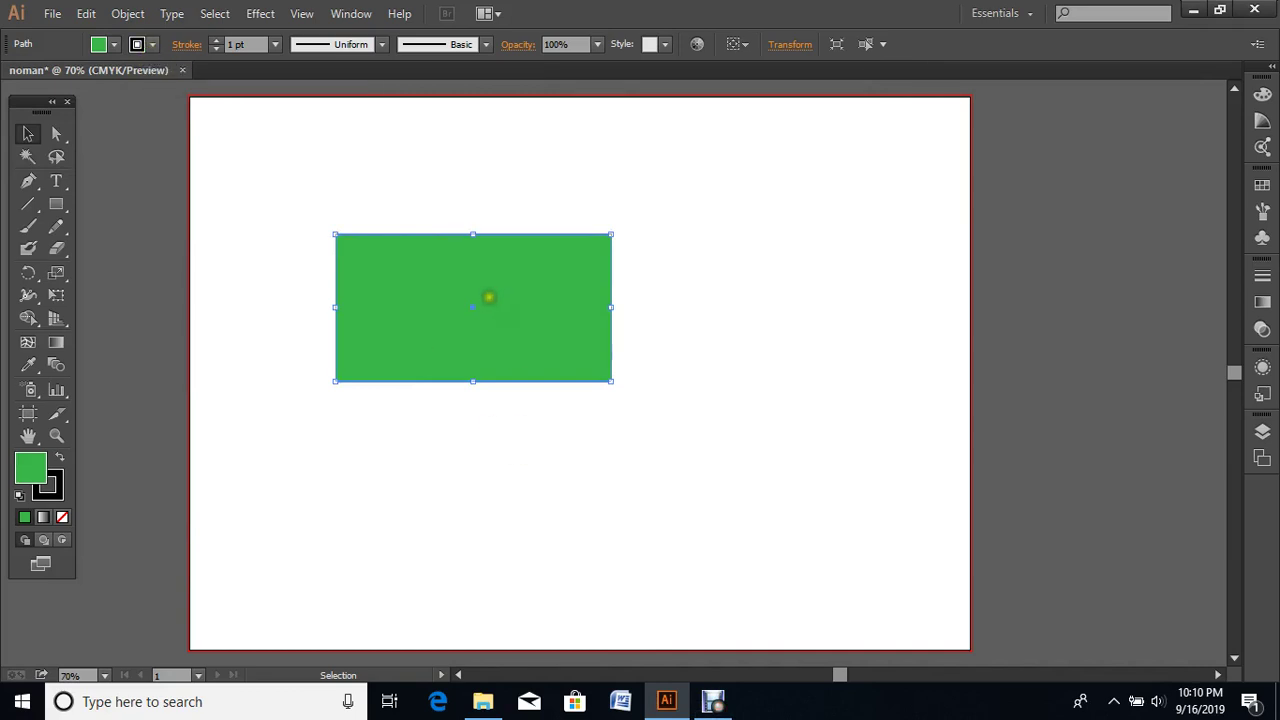
Step: Give the green rectangle a yellow outline and reselect it
{"action": "left_click", "coordinate": [155, 46]}
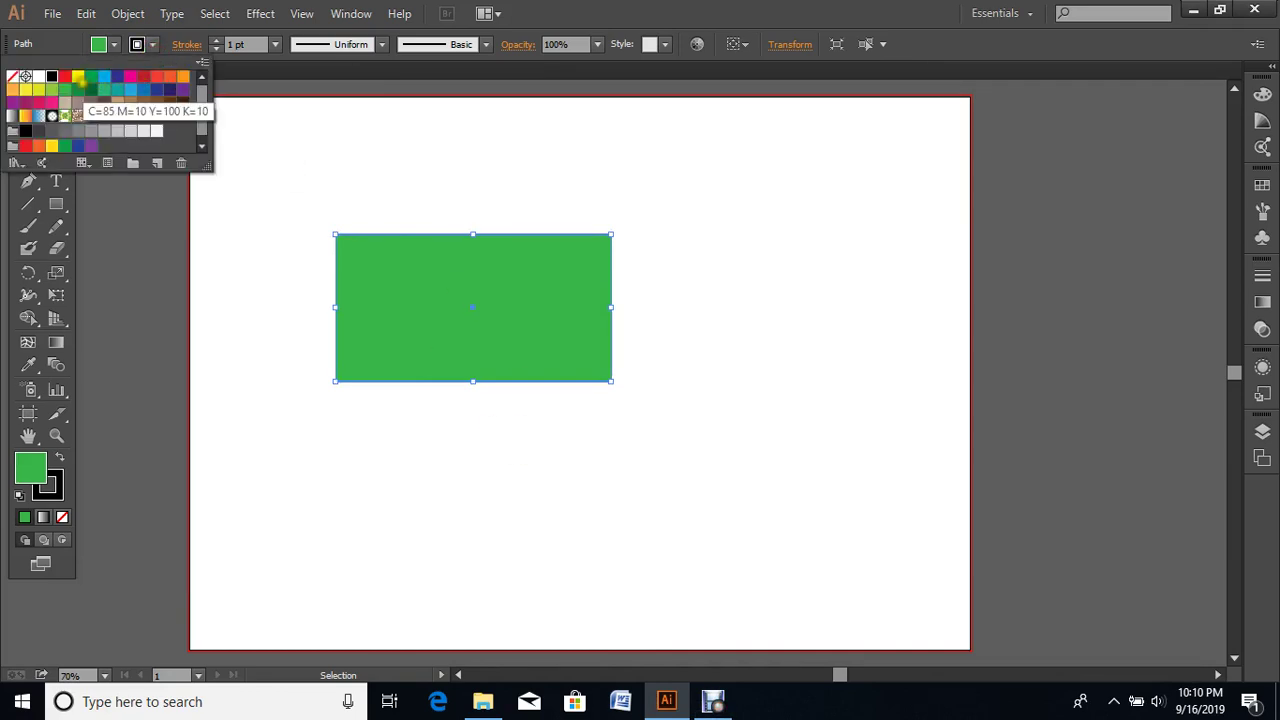
{"action": "left_click", "coordinate": [78, 76]}
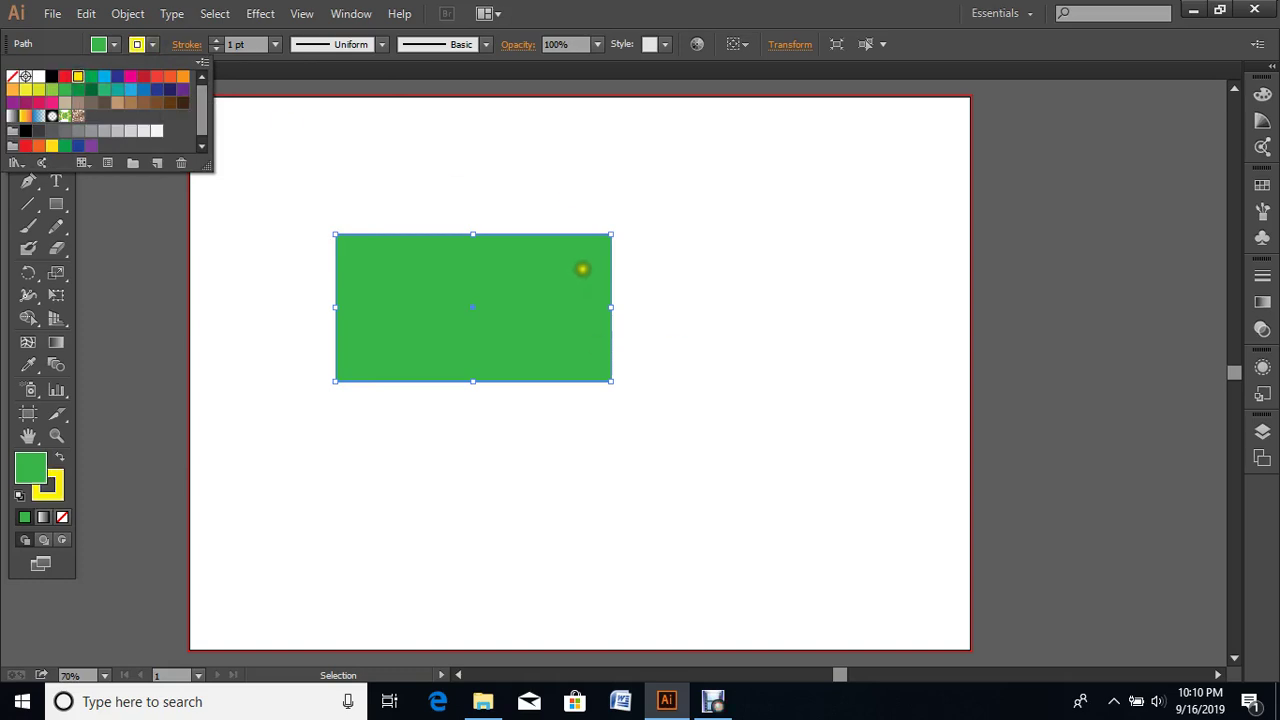
{"action": "left_click", "coordinate": [572, 281]}
{"action": "left_click", "coordinate": [873, 384]}
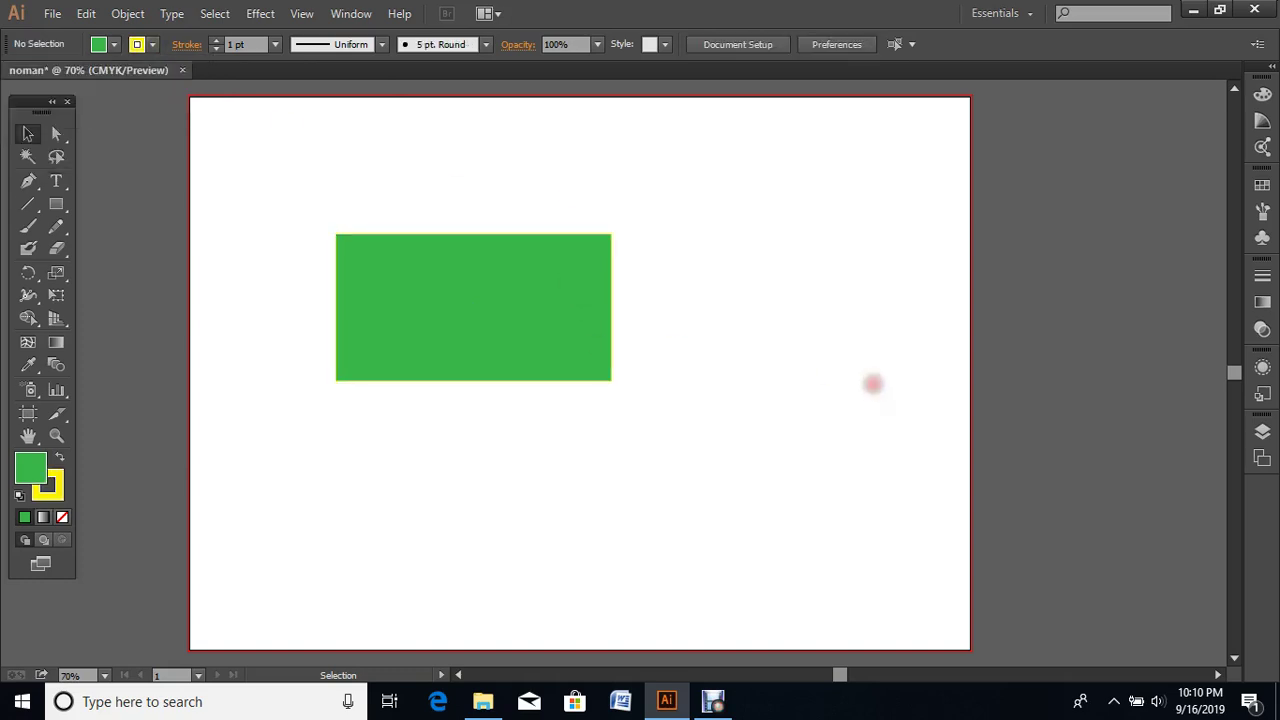
{"action": "left_click", "coordinate": [541, 277]}
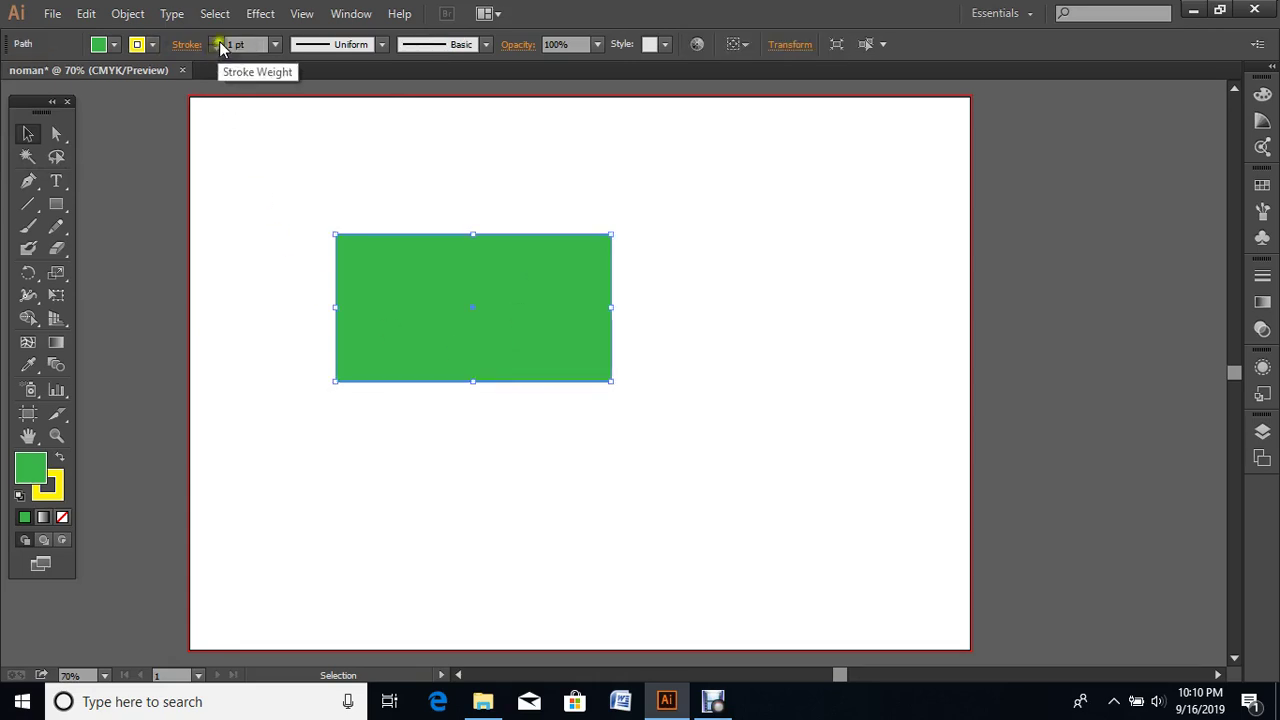
Step: Raise the outline weight to 12 pt, deselecting and reselecting to check it
{"action": "left_click", "coordinate": [216, 41]}
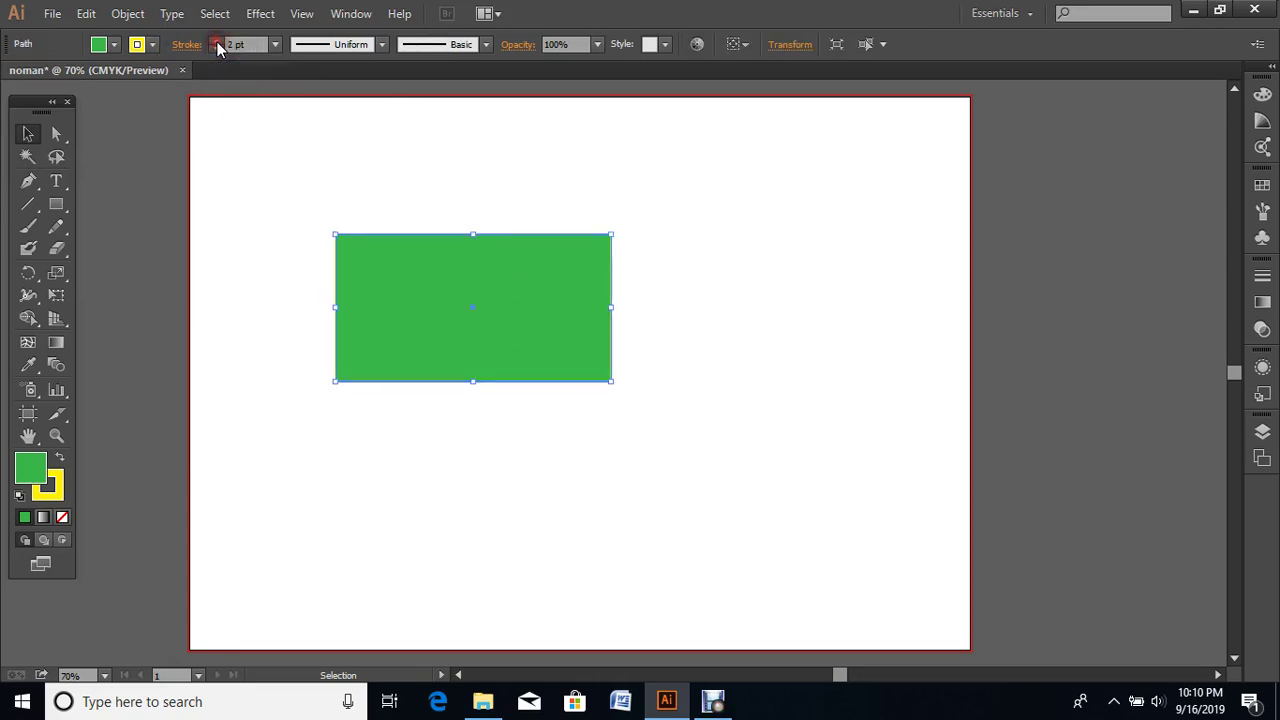
{"action": "left_click", "coordinate": [217, 42]}
{"action": "left_click", "coordinate": [217, 42]}
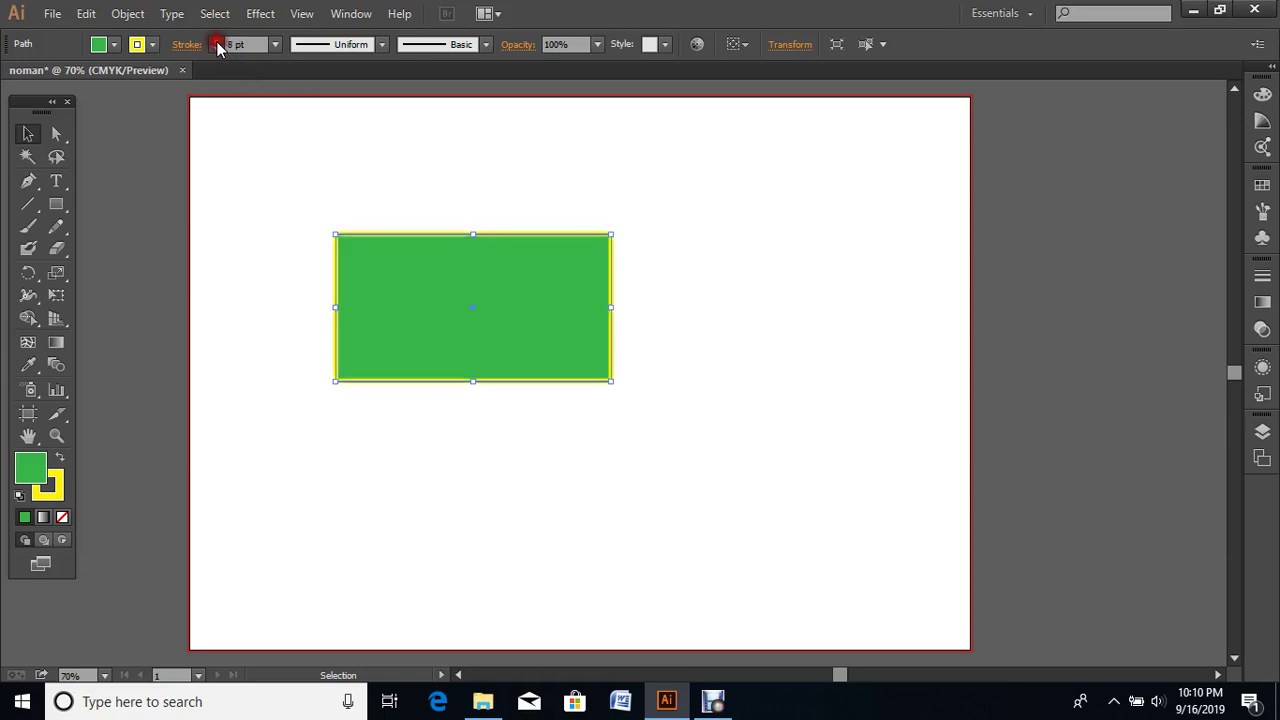
{"action": "left_click", "coordinate": [217, 42]}
{"action": "left_click", "coordinate": [217, 42]}
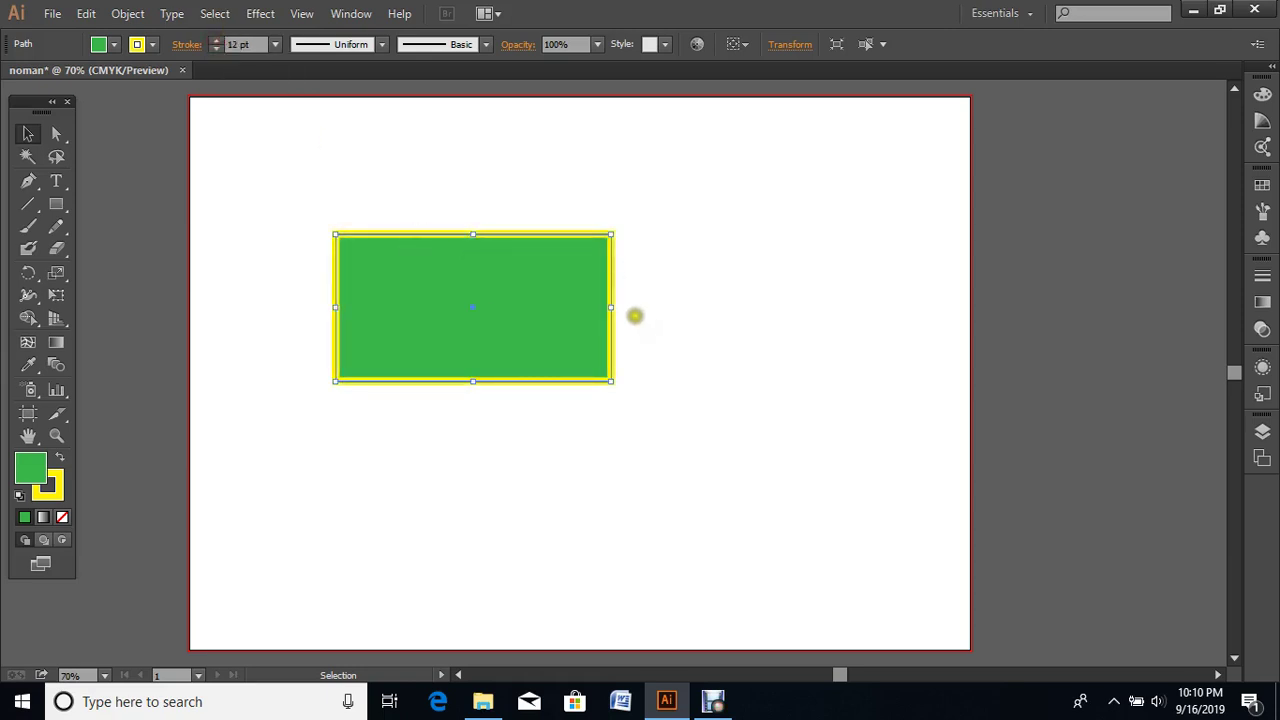
{"action": "left_click", "coordinate": [758, 396]}
{"action": "left_click", "coordinate": [464, 276]}
Step: Change the rectangle's fill from green to dark blue
{"action": "left_click", "coordinate": [114, 44]}
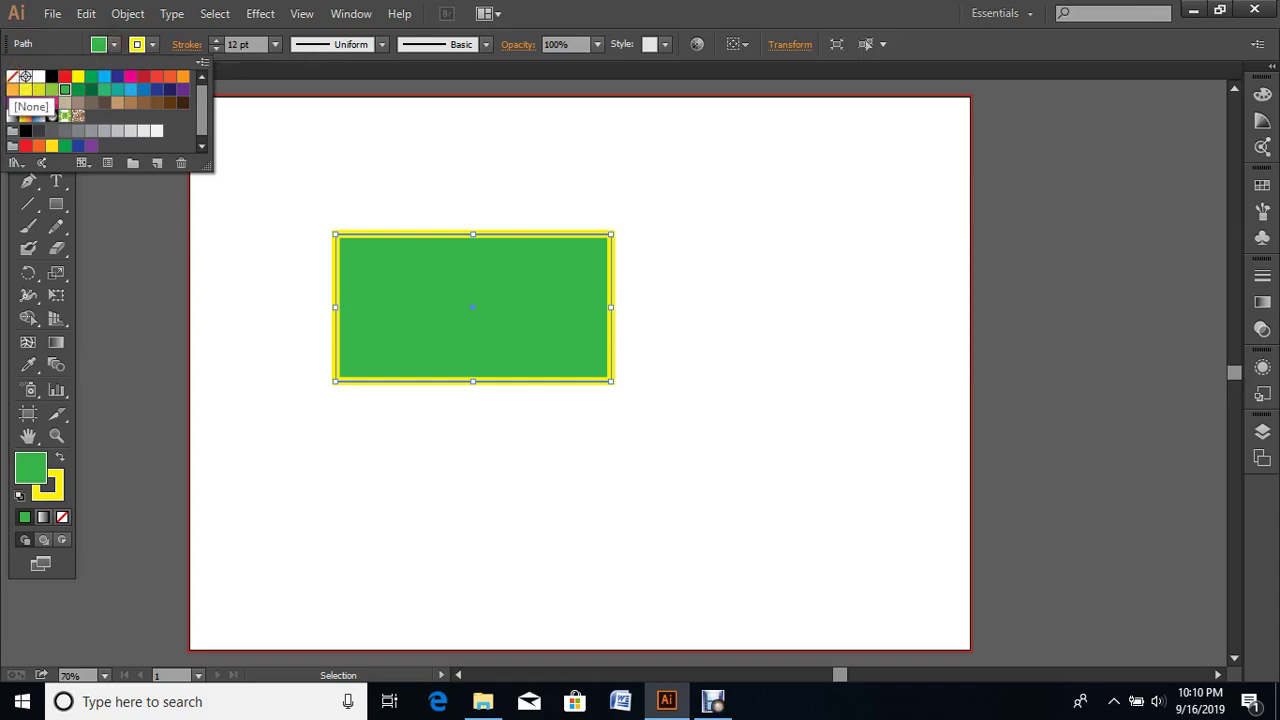
{"action": "left_click", "coordinate": [13, 77]}
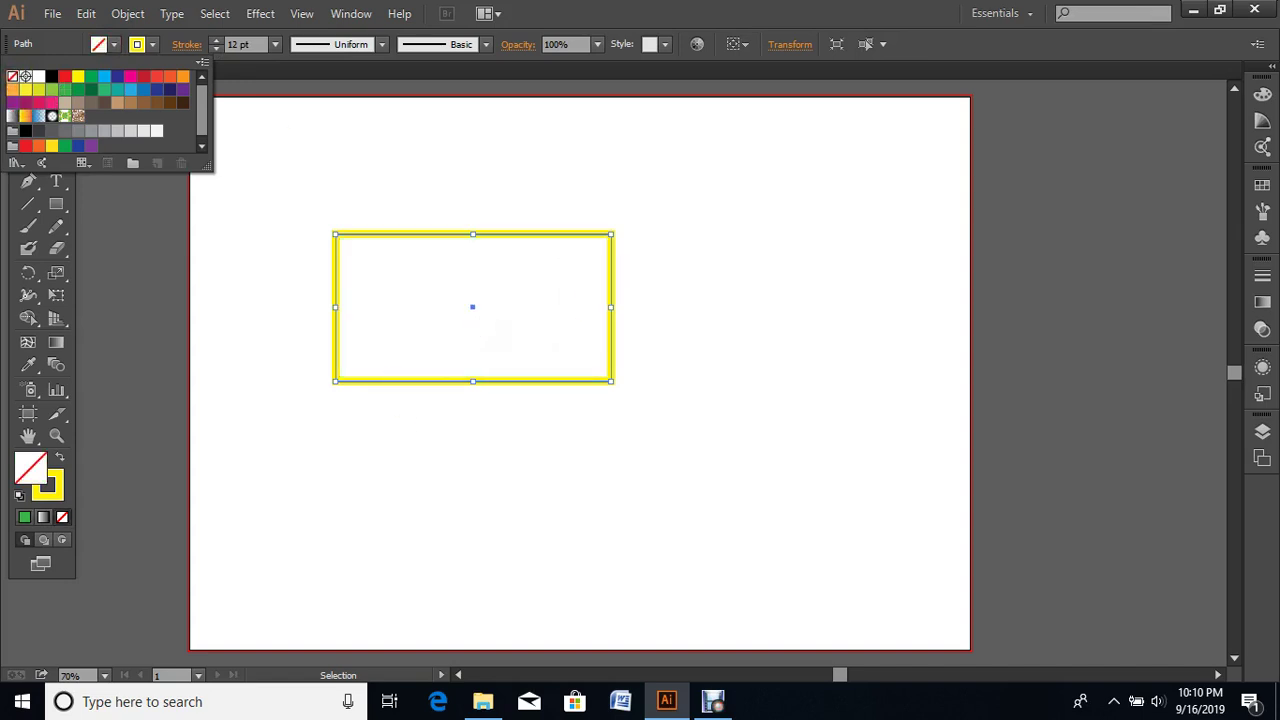
{"action": "left_click", "coordinate": [117, 77]}
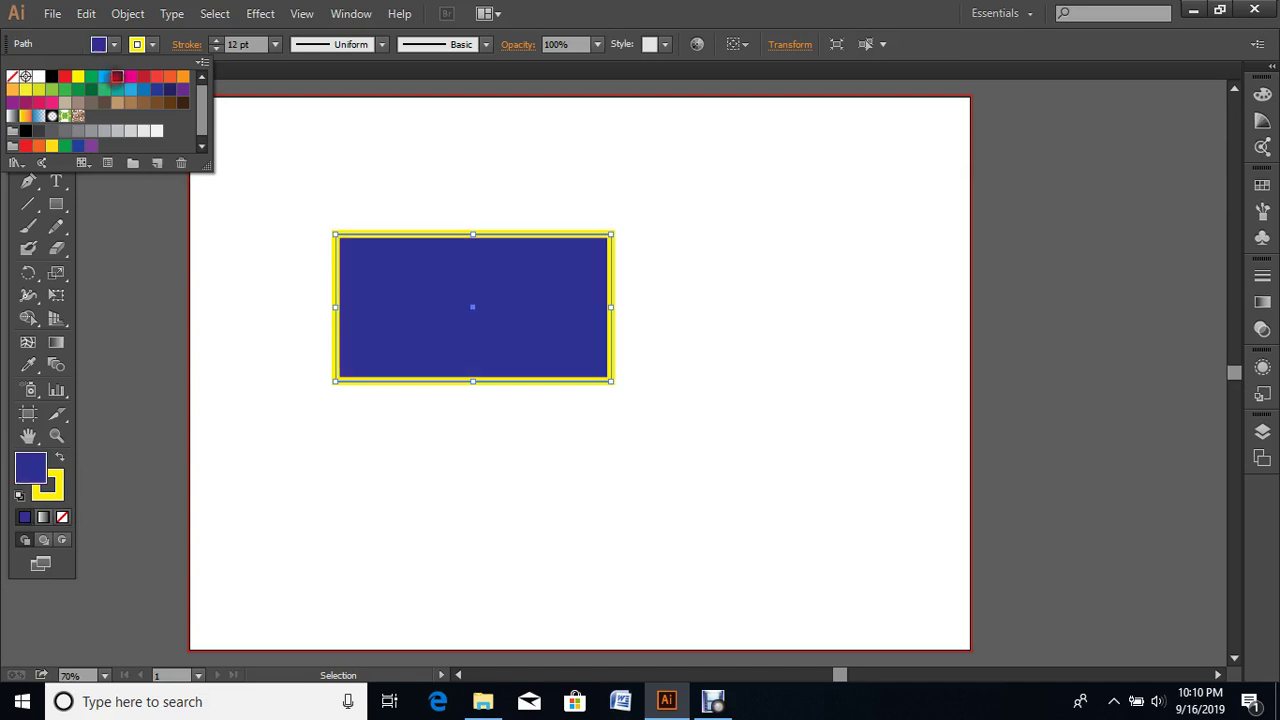
Step: Set the stroke to None to remove the yellow outline, then deselect
{"action": "left_click", "coordinate": [152, 45]}
{"action": "left_click", "coordinate": [13, 77]}
{"action": "left_click", "coordinate": [977, 283]}
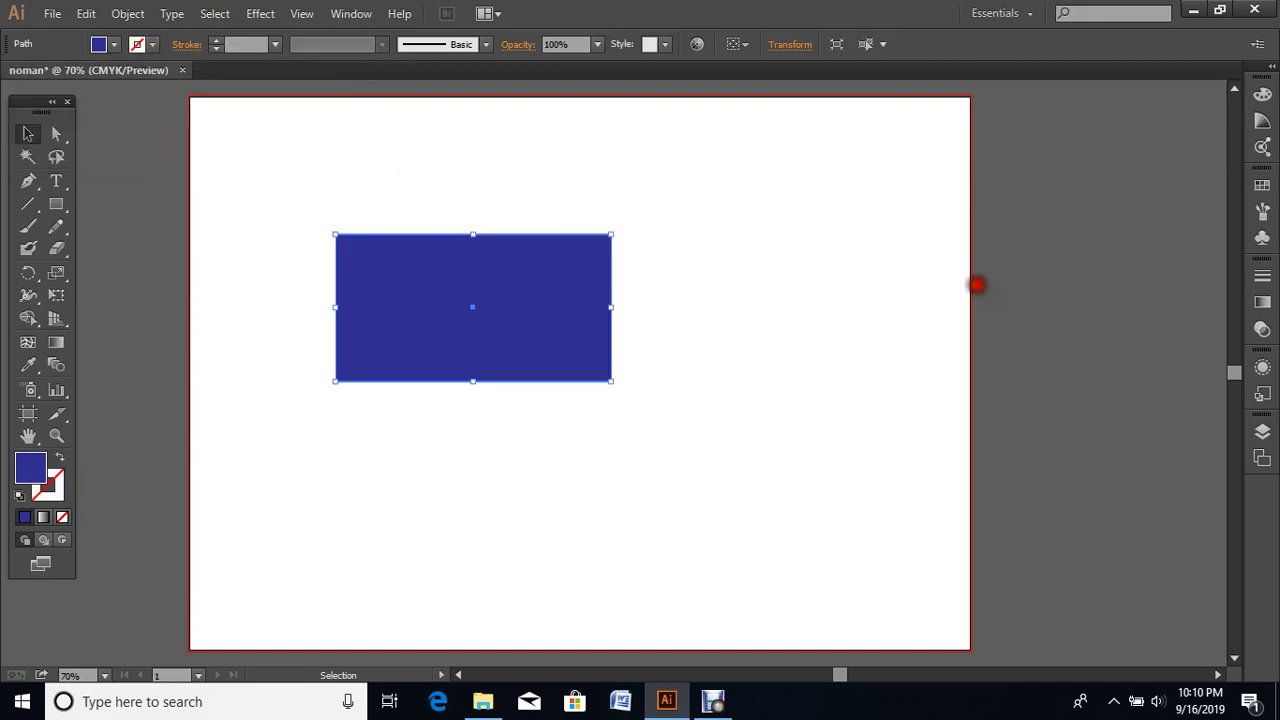
{"action": "left_click", "coordinate": [729, 357]}
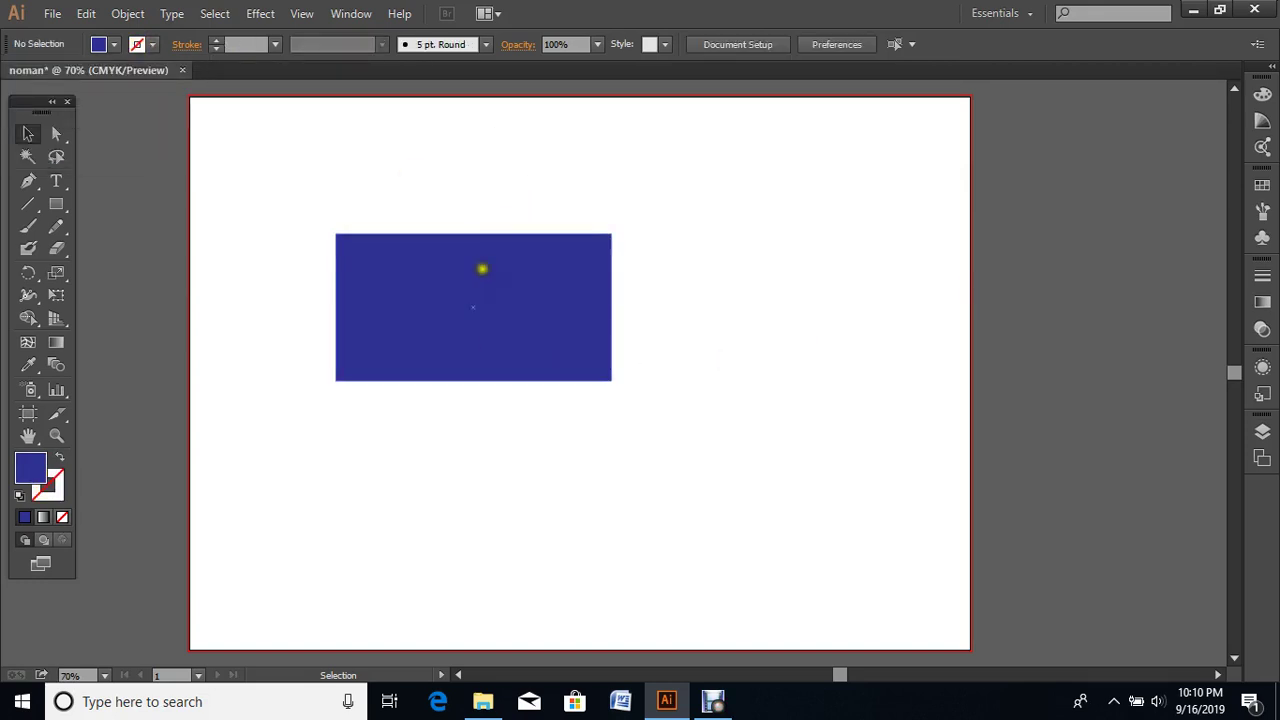
Step: Drag the dark blue rectangle up near the top of the artboard, slightly further right
{"action": "left_click", "coordinate": [482, 268]}
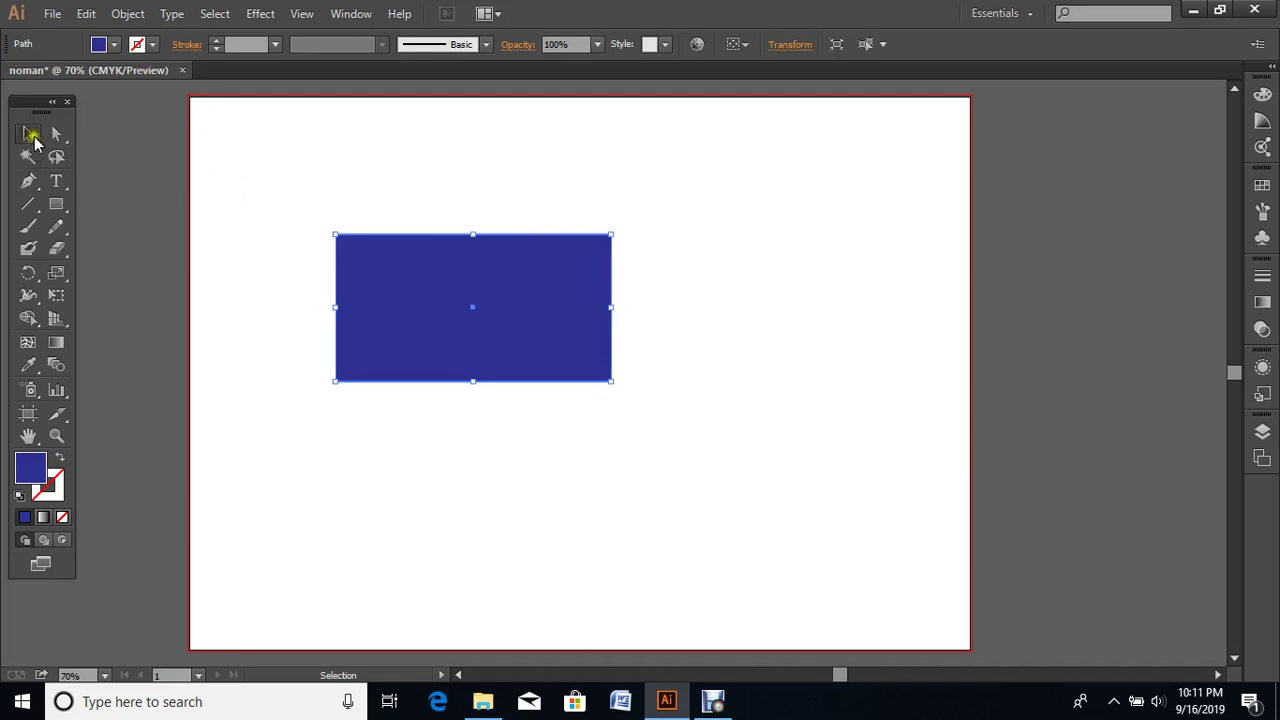
{"action": "left_click", "coordinate": [40, 134]}
{"action": "left_click_drag", "start_coordinate": [504, 328], "coordinate": [758, 365]}
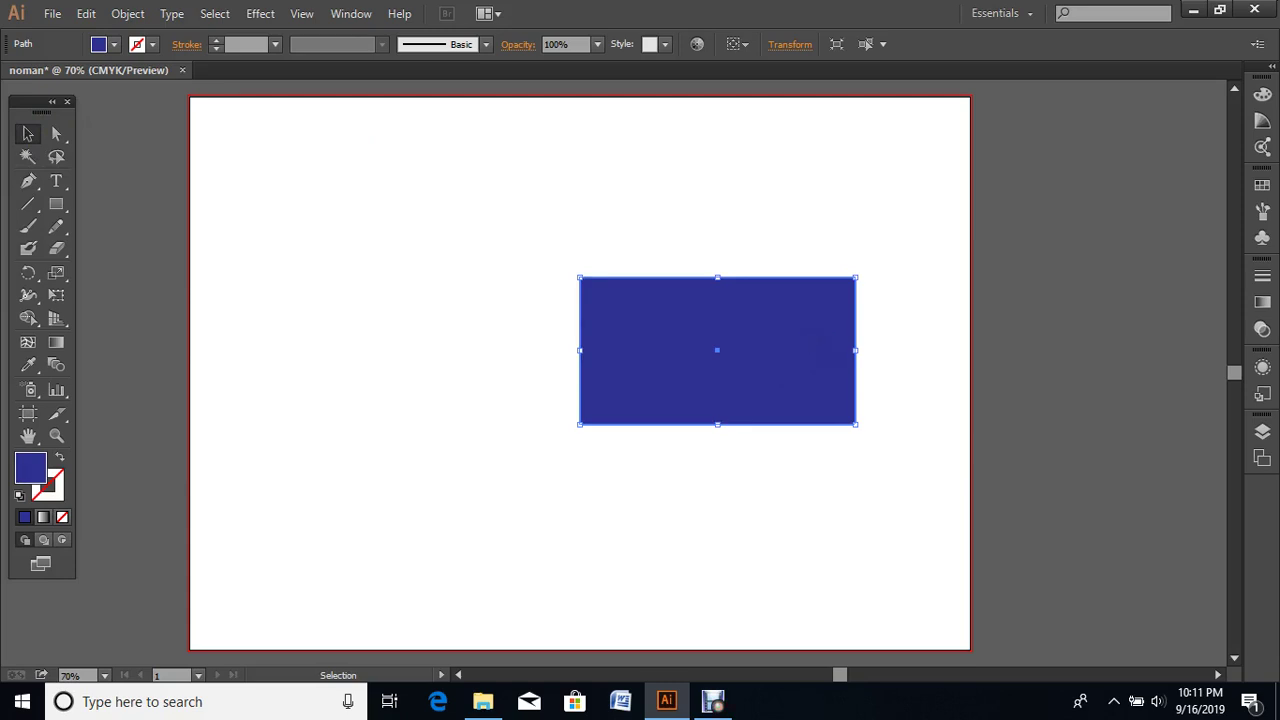
{"action": "left_click_drag", "start_coordinate": [806, 342], "coordinate": [609, 229]}
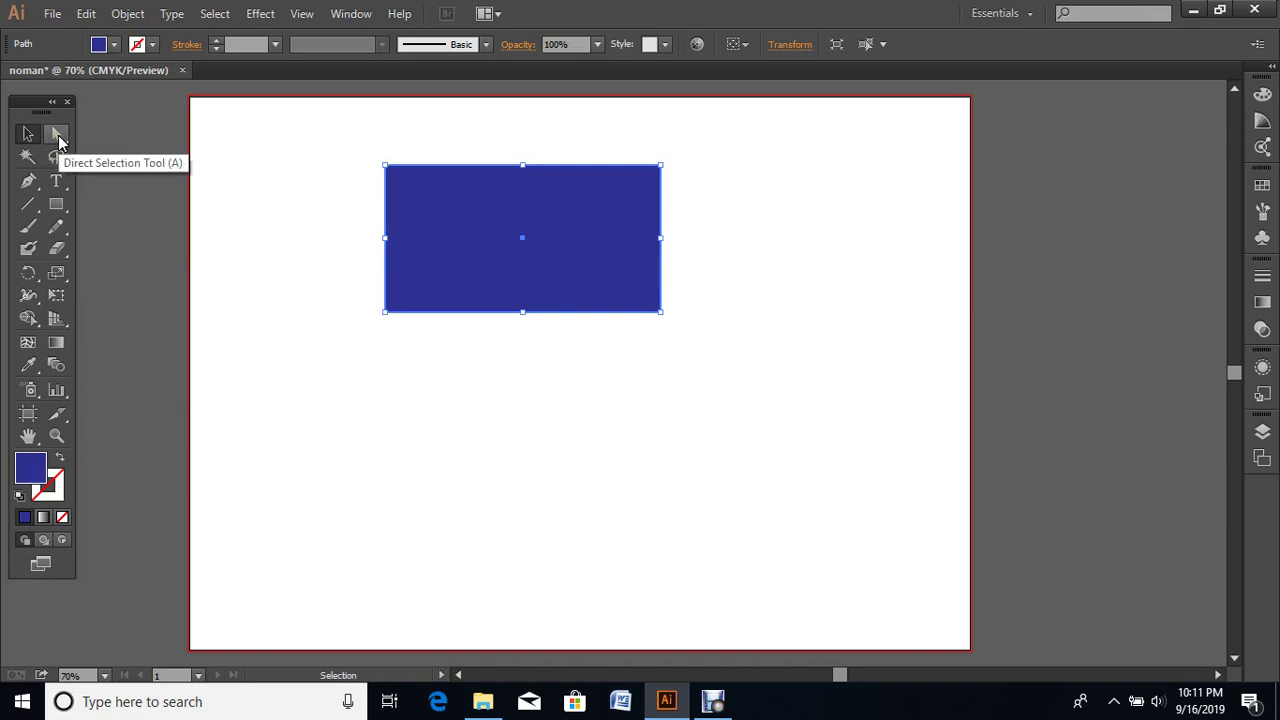
Step: Pull the lower-right and lower-left anchor points down and outward with Direct Selection
{"action": "left_click", "coordinate": [58, 137]}
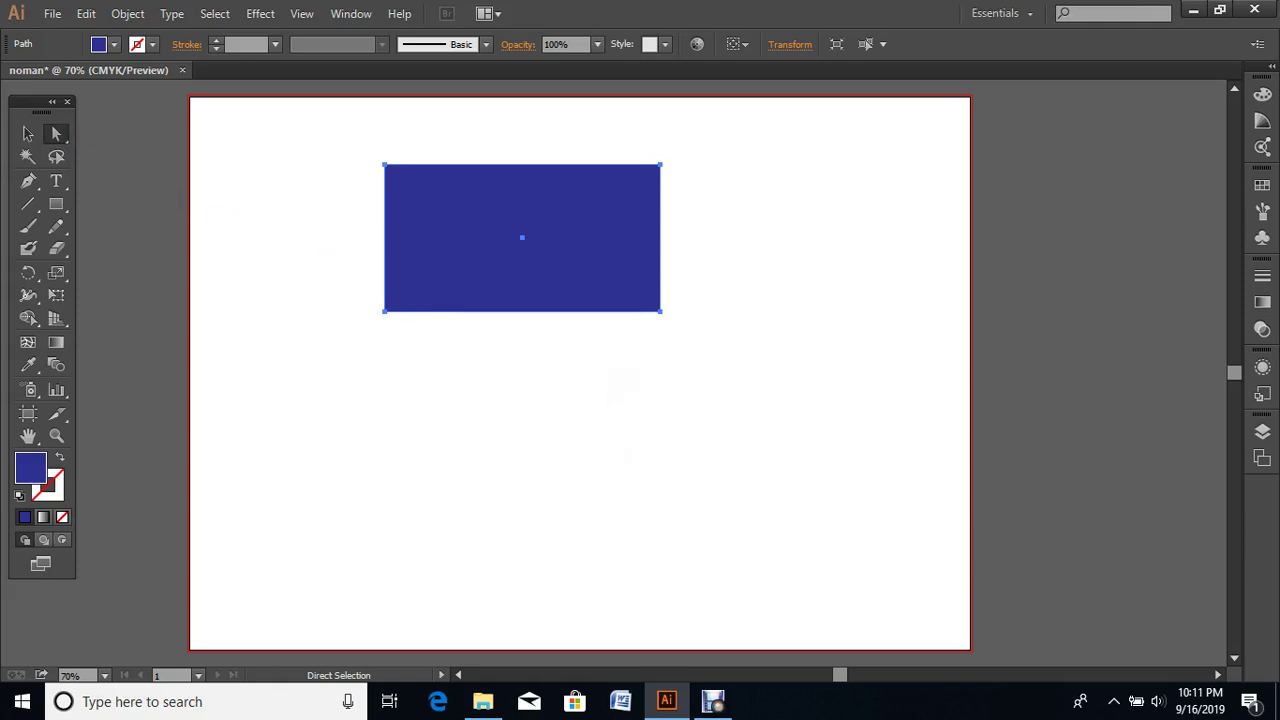
{"action": "left_click", "coordinate": [427, 177]}
{"action": "left_click_drag", "start_coordinate": [688, 272], "coordinate": [634, 337]}
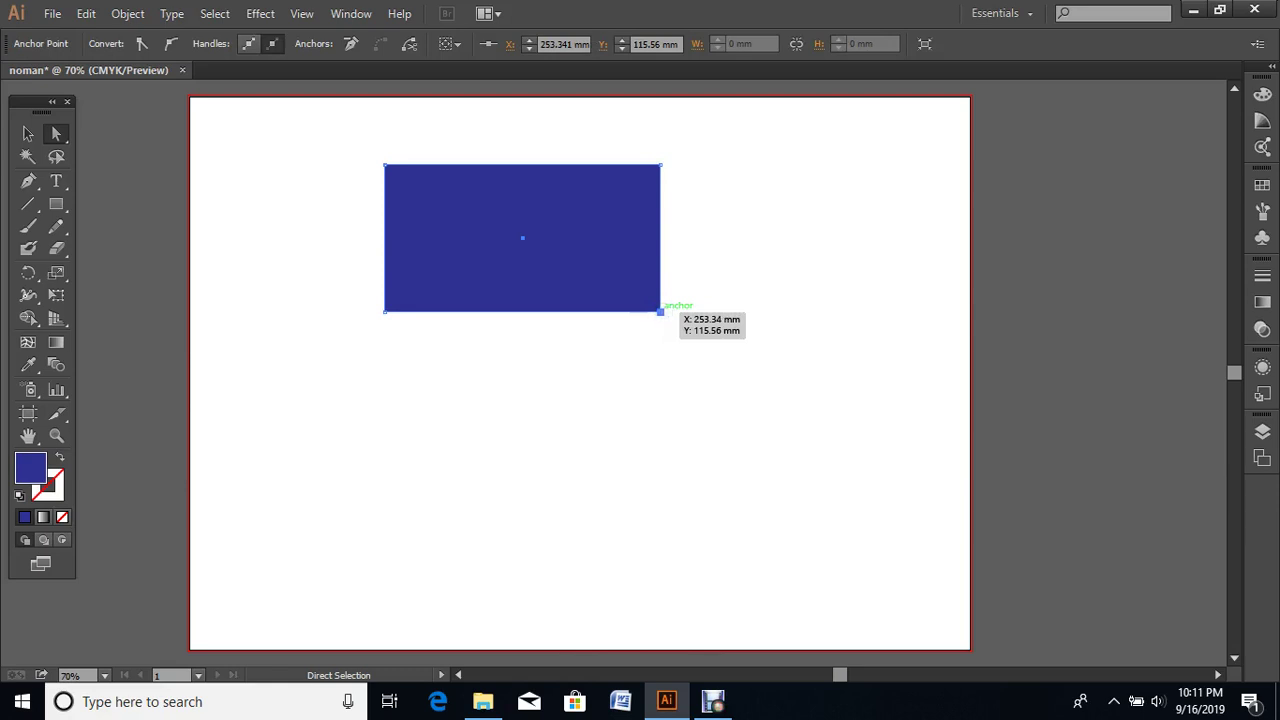
{"action": "mouse_move", "coordinate": [660, 311]}
{"action": "left_mouse_down"}
{"action": "mouse_move", "coordinate": [845, 369]}
{"action": "mouse_move", "coordinate": [866, 237]}
{"action": "mouse_move", "coordinate": [666, 454]}
{"action": "mouse_move", "coordinate": [474, 500]}
{"action": "mouse_move", "coordinate": [446, 455]}
{"action": "mouse_move", "coordinate": [749, 409]}
{"action": "mouse_move", "coordinate": [691, 407]}
{"action": "left_mouse_up"}
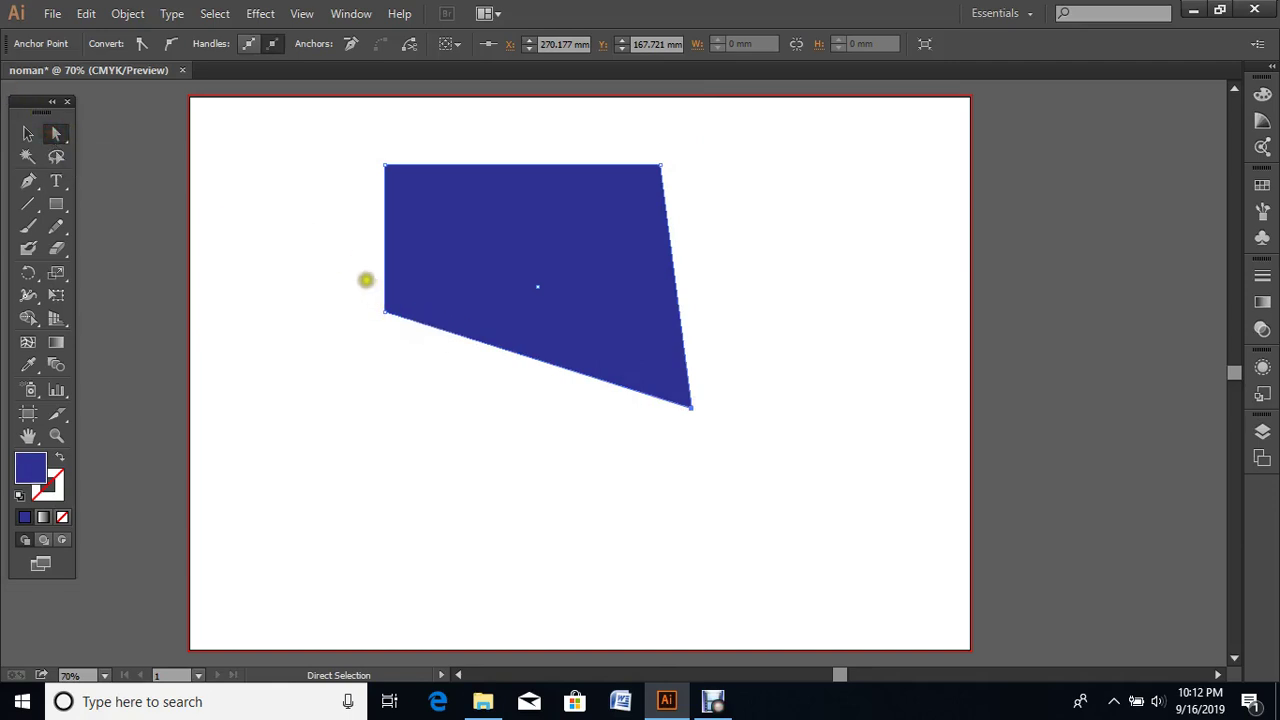
{"action": "mouse_move", "coordinate": [366, 280]}
{"action": "left_mouse_down"}
{"action": "mouse_move", "coordinate": [409, 355]}
{"action": "mouse_move", "coordinate": [81, 178]}
{"action": "mouse_move", "coordinate": [873, 381]}
{"action": "mouse_move", "coordinate": [606, 437]}
{"action": "mouse_move", "coordinate": [330, 404]}
{"action": "mouse_move", "coordinate": [360, 399]}
{"action": "left_mouse_up"}
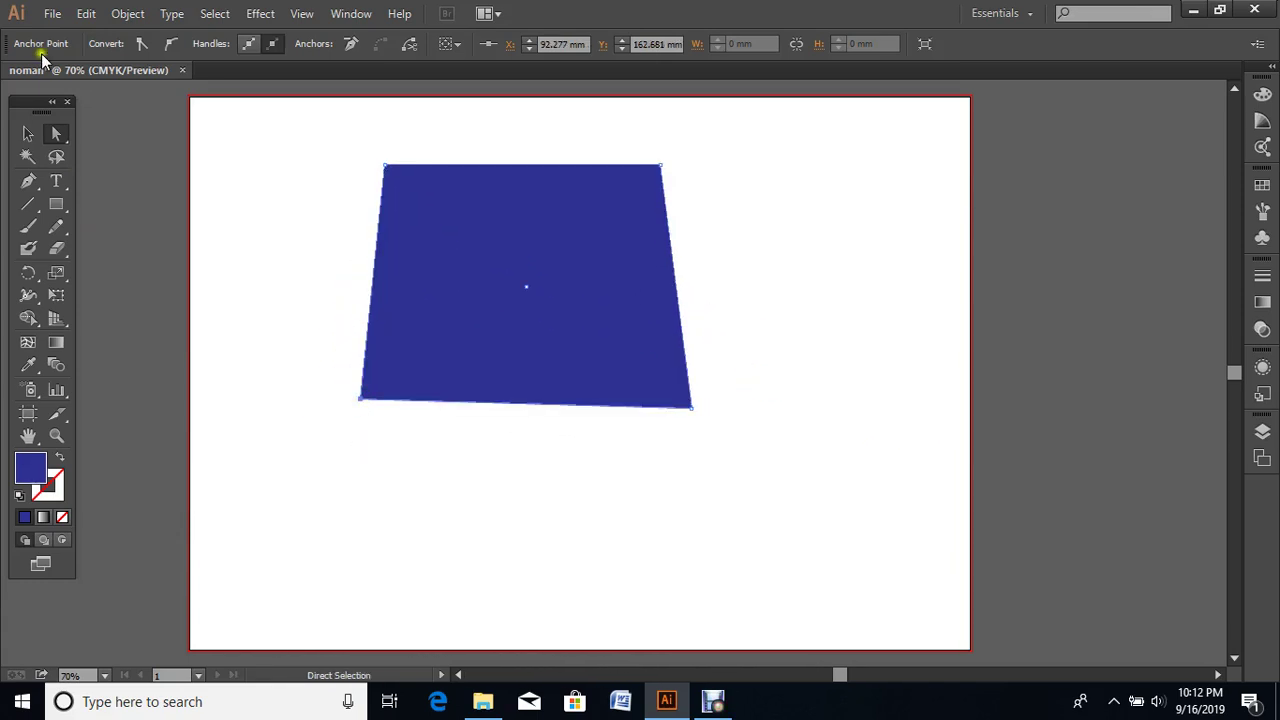
{"action": "left_click", "coordinate": [55, 135]}
Step: Drag the blue trapezoid lower and toward the left side of the artboard
{"action": "left_click", "coordinate": [25, 135]}
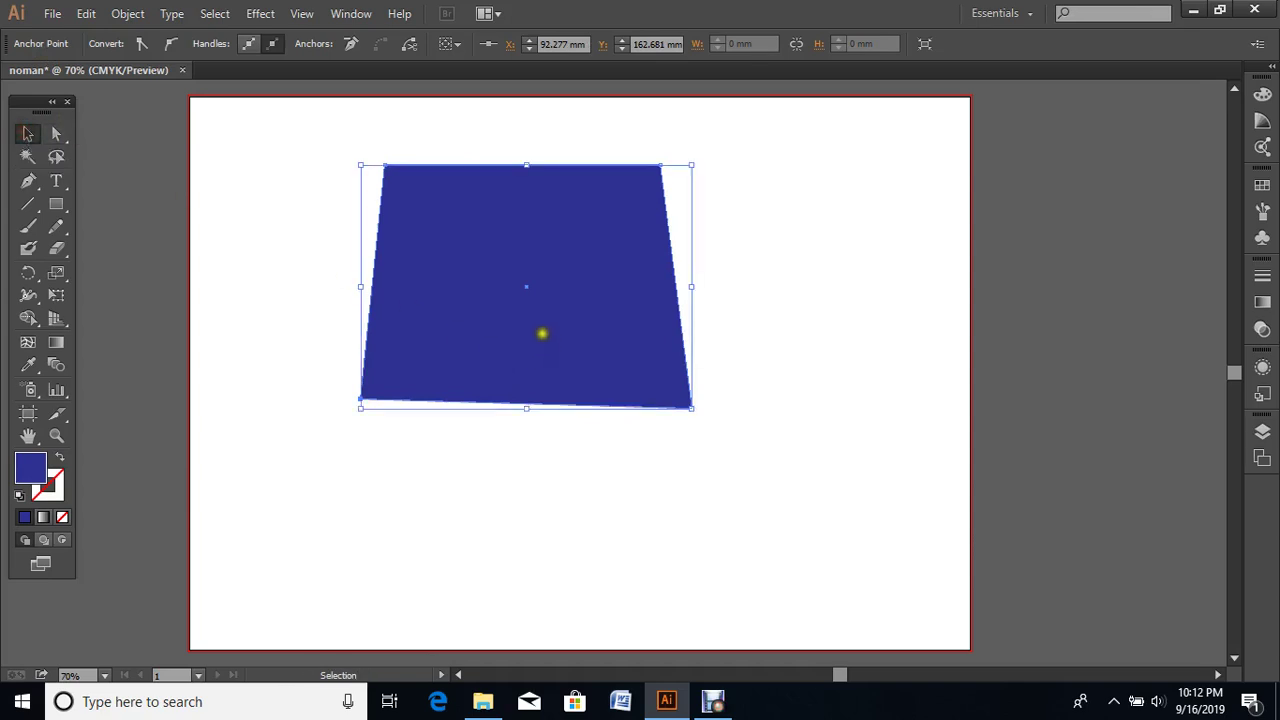
{"action": "mouse_move", "coordinate": [563, 275]}
{"action": "left_mouse_down"}
{"action": "mouse_move", "coordinate": [676, 477]}
{"action": "mouse_move", "coordinate": [526, 325]}
{"action": "left_mouse_up"}
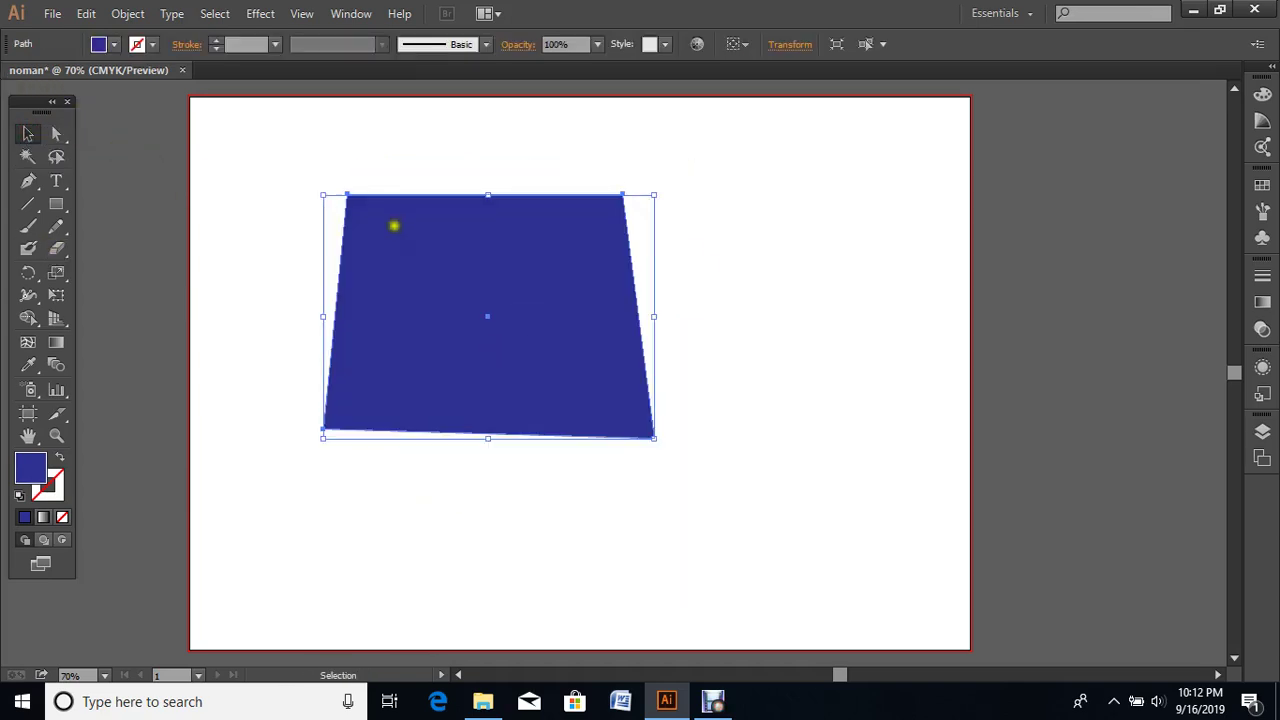
{"action": "mouse_move", "coordinate": [444, 268]}
{"action": "left_mouse_down"}
{"action": "mouse_move", "coordinate": [503, 220]}
{"action": "mouse_move", "coordinate": [455, 215]}
{"action": "left_mouse_up"}
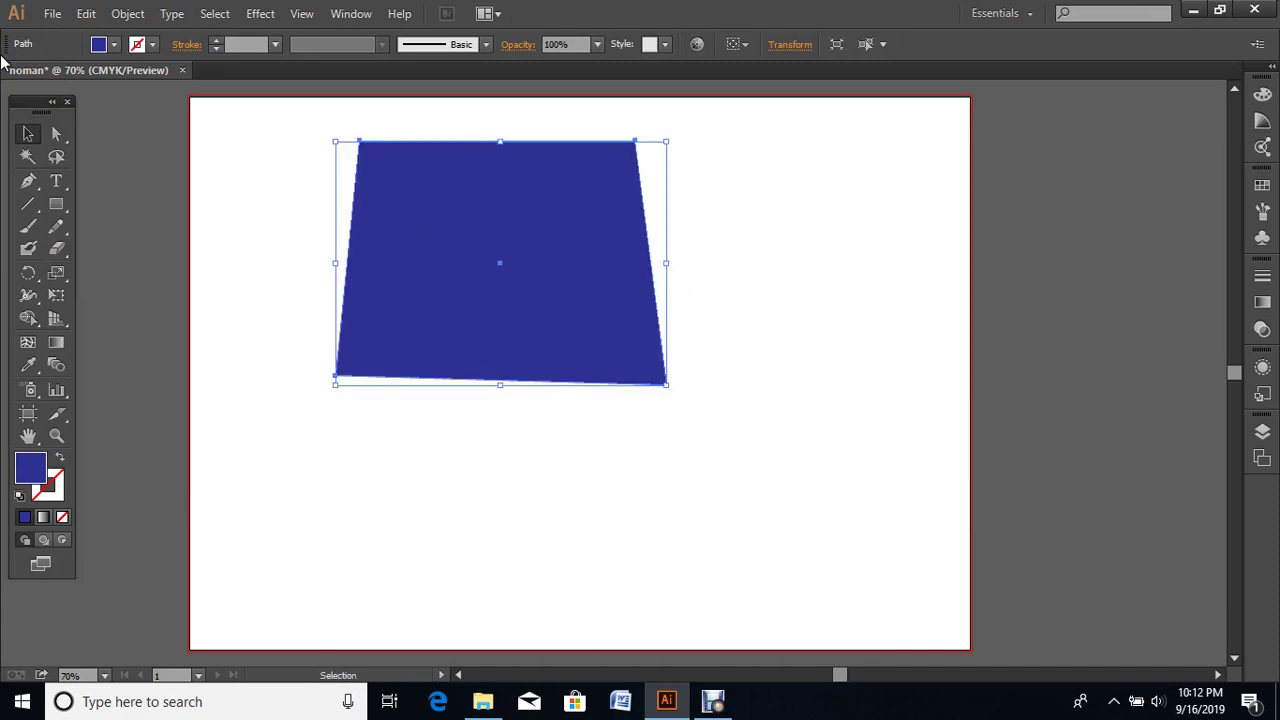
{"action": "left_click", "coordinate": [28, 133]}
{"action": "left_click_drag", "start_coordinate": [587, 239], "coordinate": [485, 337]}
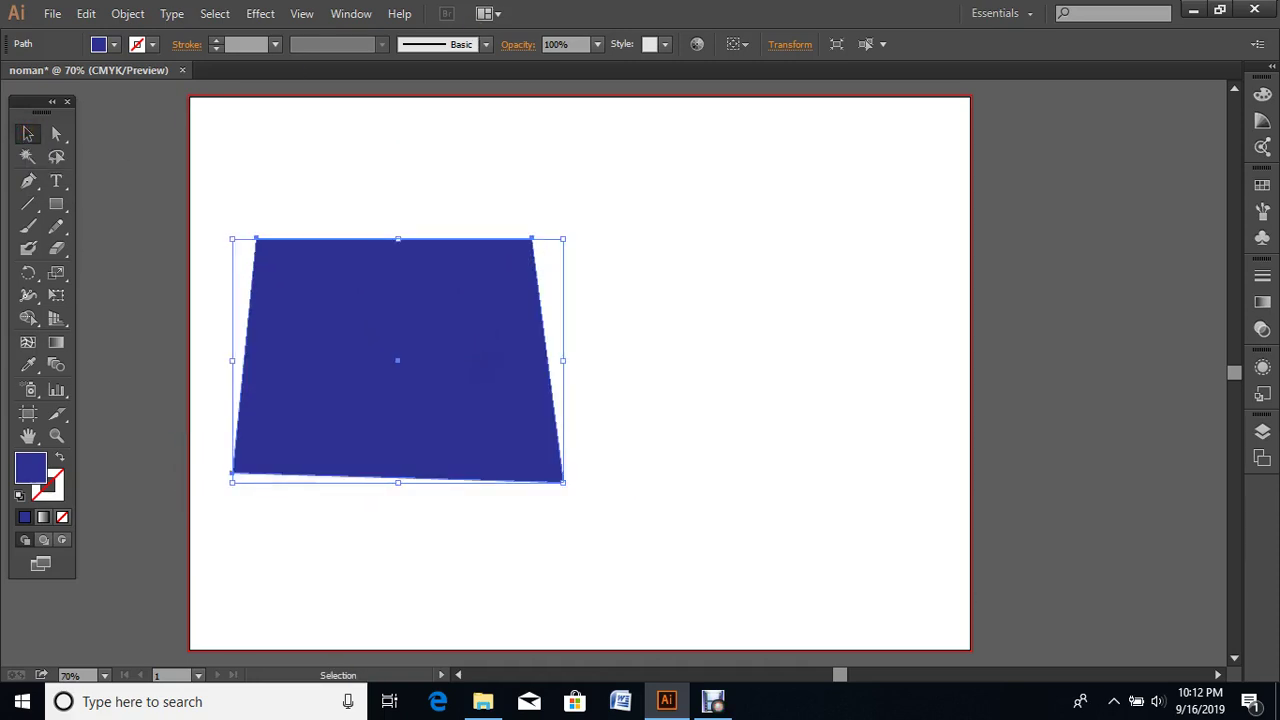
Step: Delete the trapezoid and draw a small rectangle near the top-left corner
{"action": "key", "text": "Delete"}
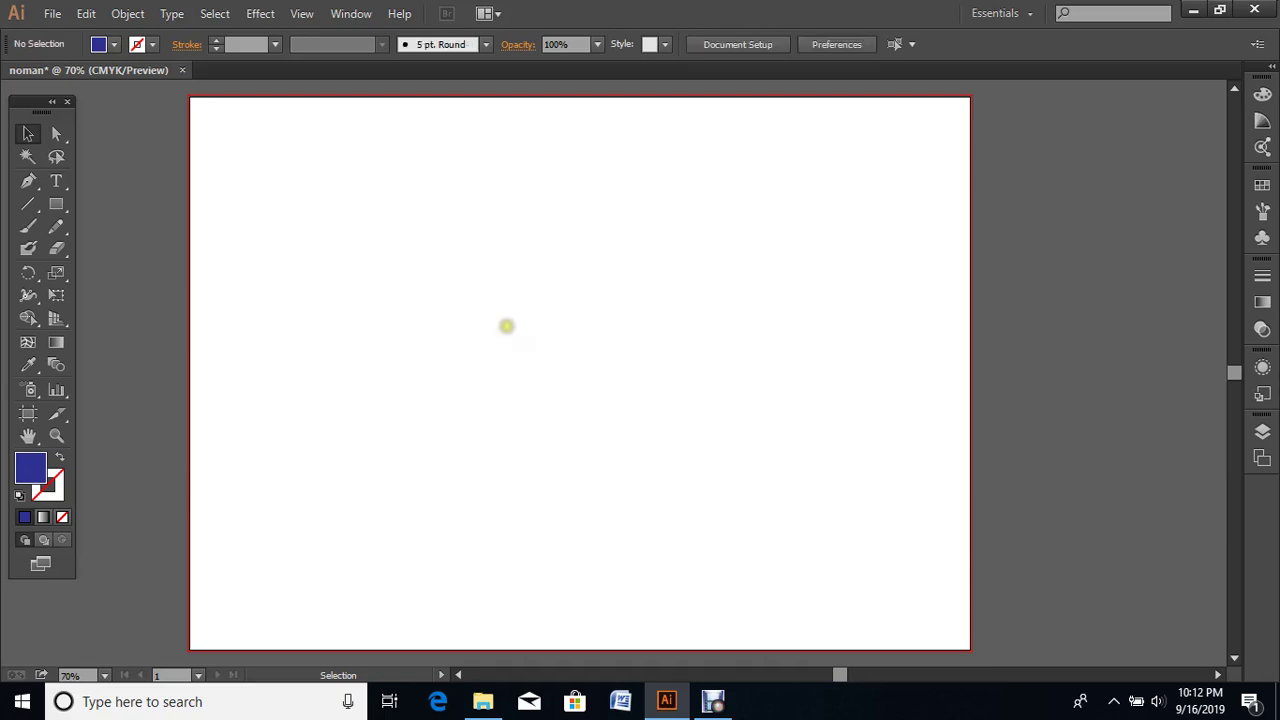
{"action": "left_click", "coordinate": [55, 206]}
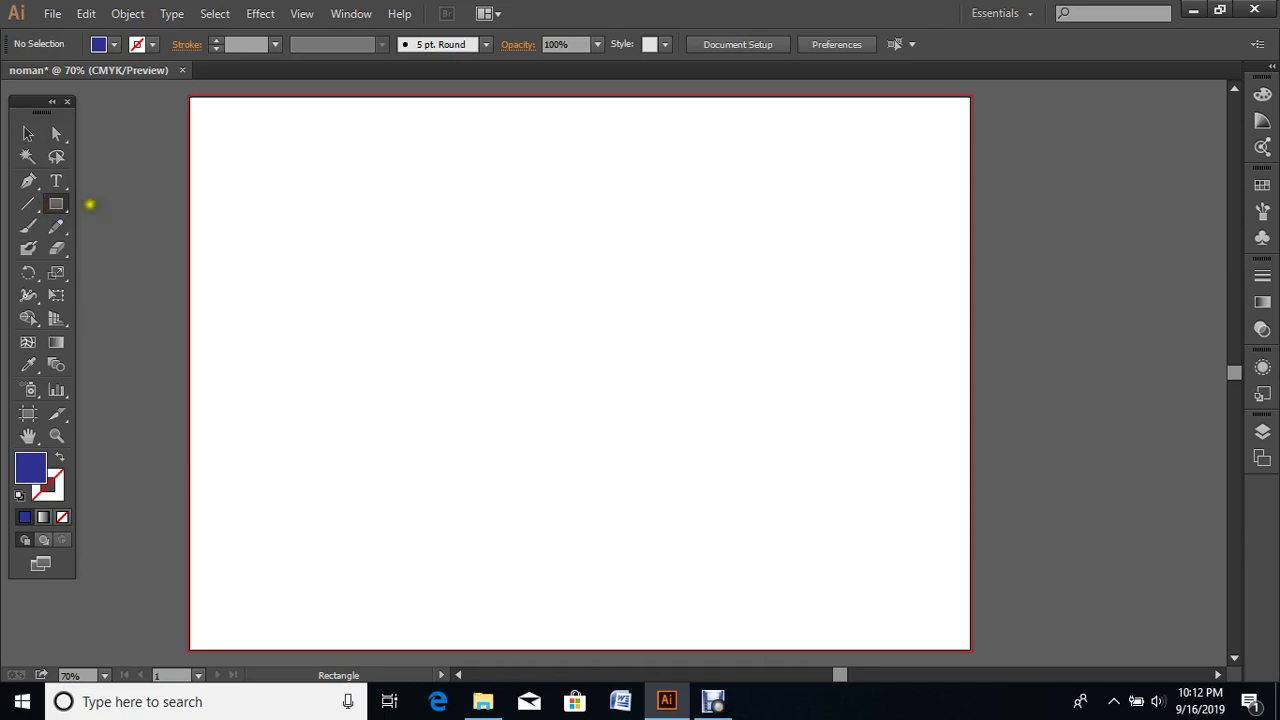
{"action": "left_click_drag", "start_coordinate": [236, 173], "coordinate": [339, 259]}
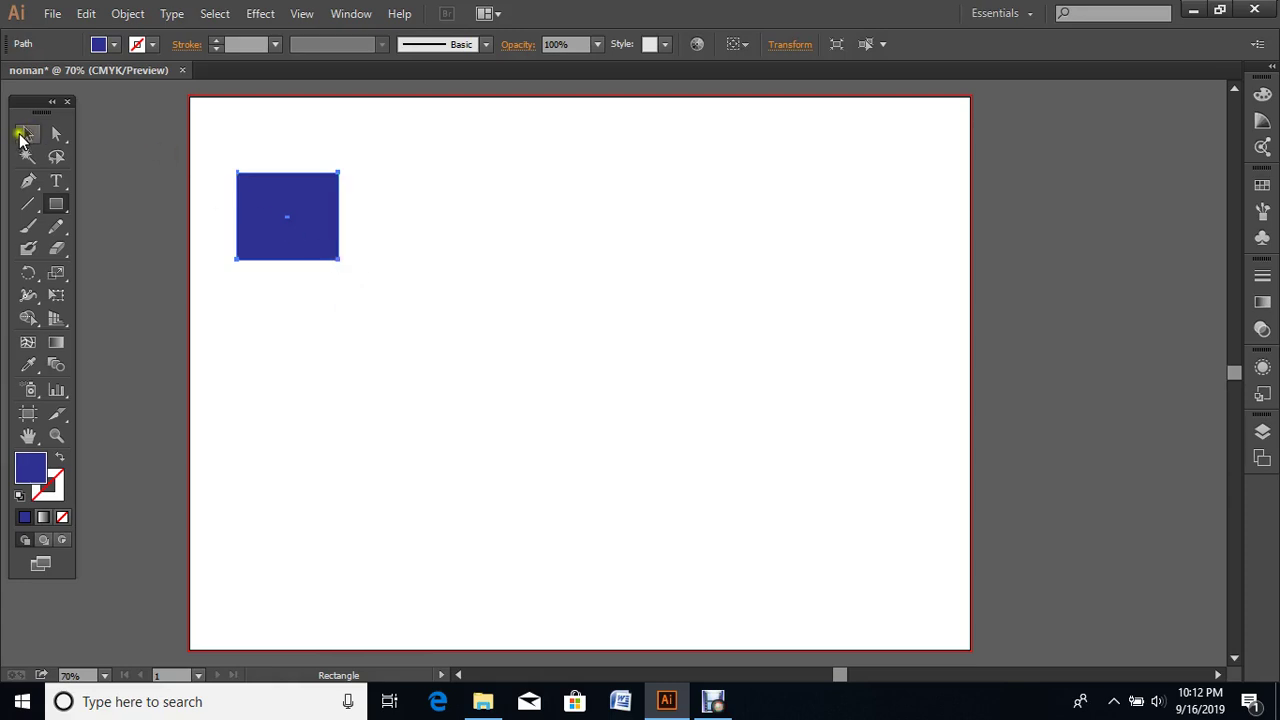
Step: Nudge the new rectangle into place, then hold Alt to start dragging a duplicate
{"action": "left_click", "coordinate": [27, 133]}
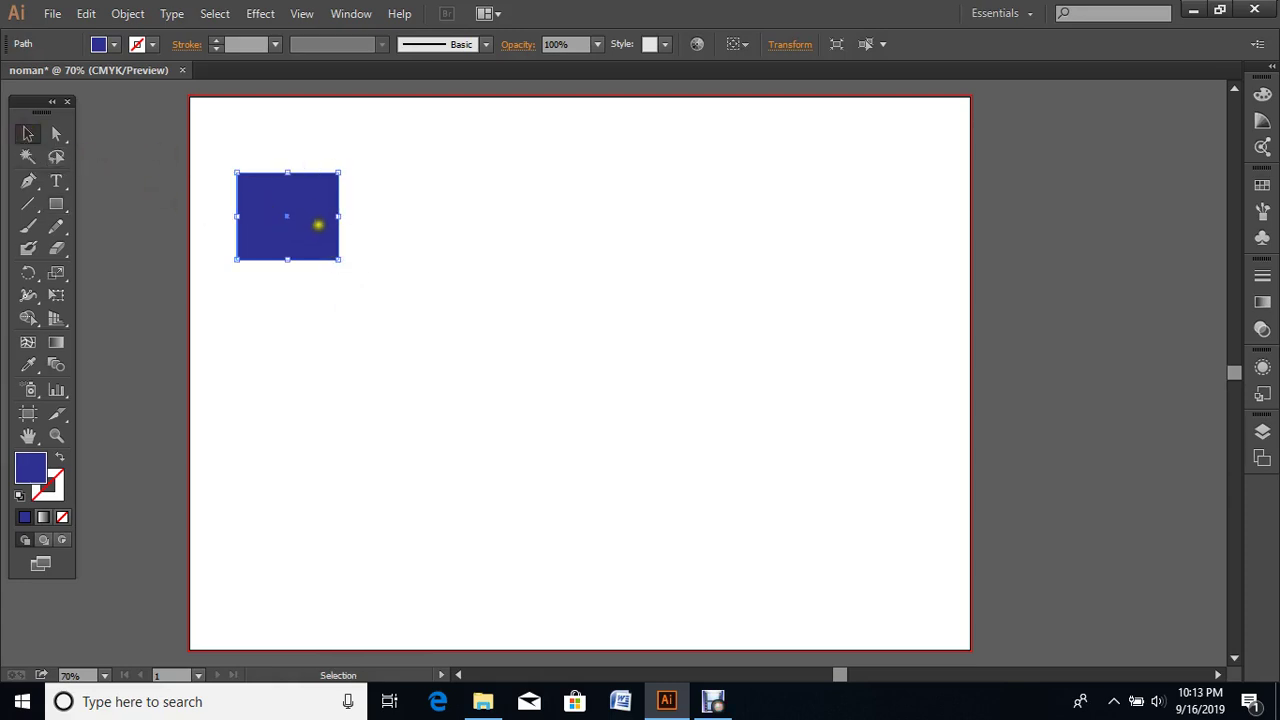
{"action": "mouse_move", "coordinate": [317, 228]}
{"action": "left_mouse_down"}
{"action": "mouse_move", "coordinate": [305, 170]}
{"action": "mouse_move", "coordinate": [300, 183]}
{"action": "left_mouse_up"}
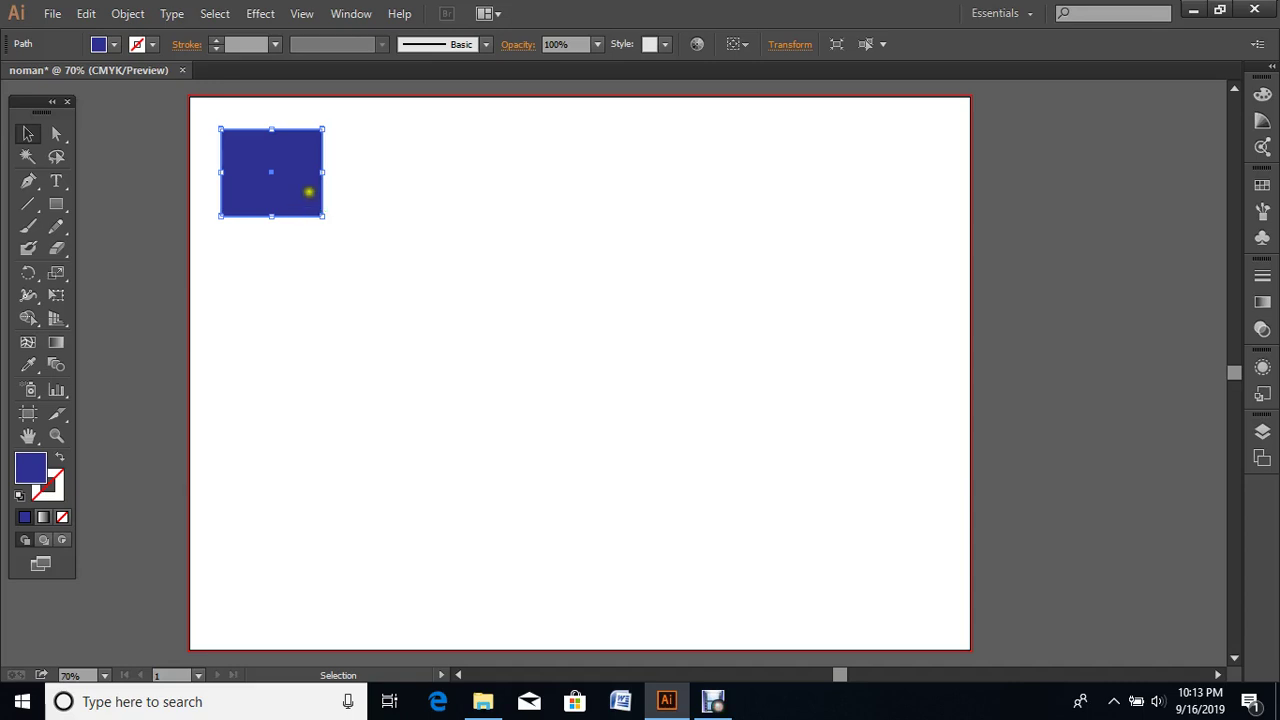
{"action": "left_click_drag", "start_coordinate": [306, 180], "coordinate": [297, 173]}
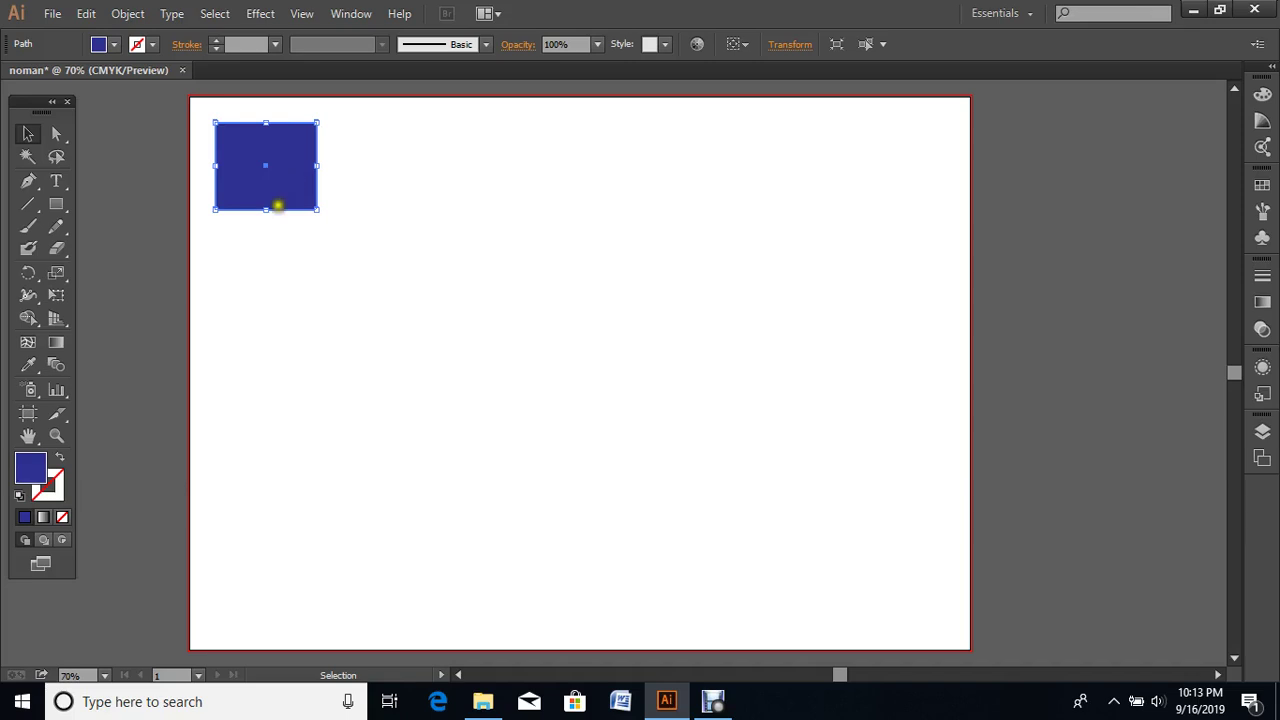
{"action": "left_click_drag", "start_coordinate": [281, 171], "coordinate": [303, 224]}
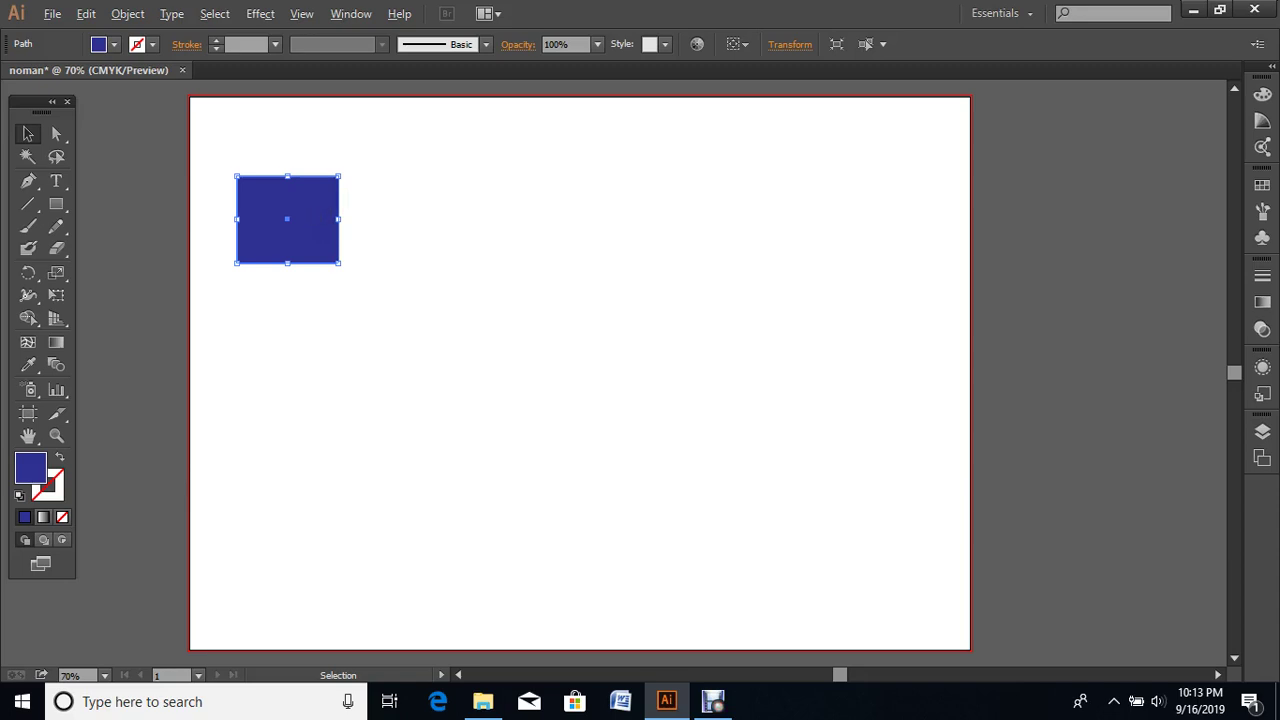
{"action": "key", "text": "alt"}
{"action": "left_click", "coordinate": [311, 220]}
{"action": "left_click_drag", "start_coordinate": [311, 220], "coordinate": [446, 227]}
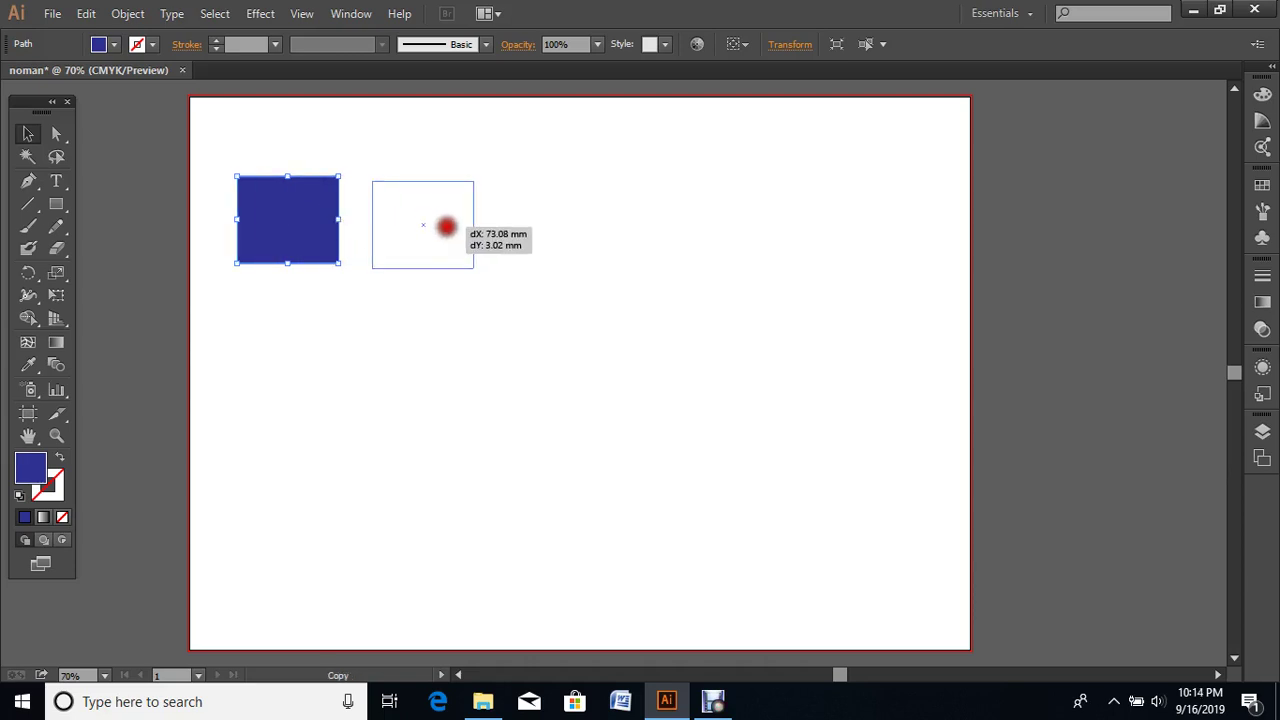
{"action": "mouse_move", "coordinate": [446, 227]}
{"action": "left_mouse_down"}
{"action": "mouse_move", "coordinate": [727, 415]}
{"action": "mouse_move", "coordinate": [543, 434]}
{"action": "left_mouse_up"}
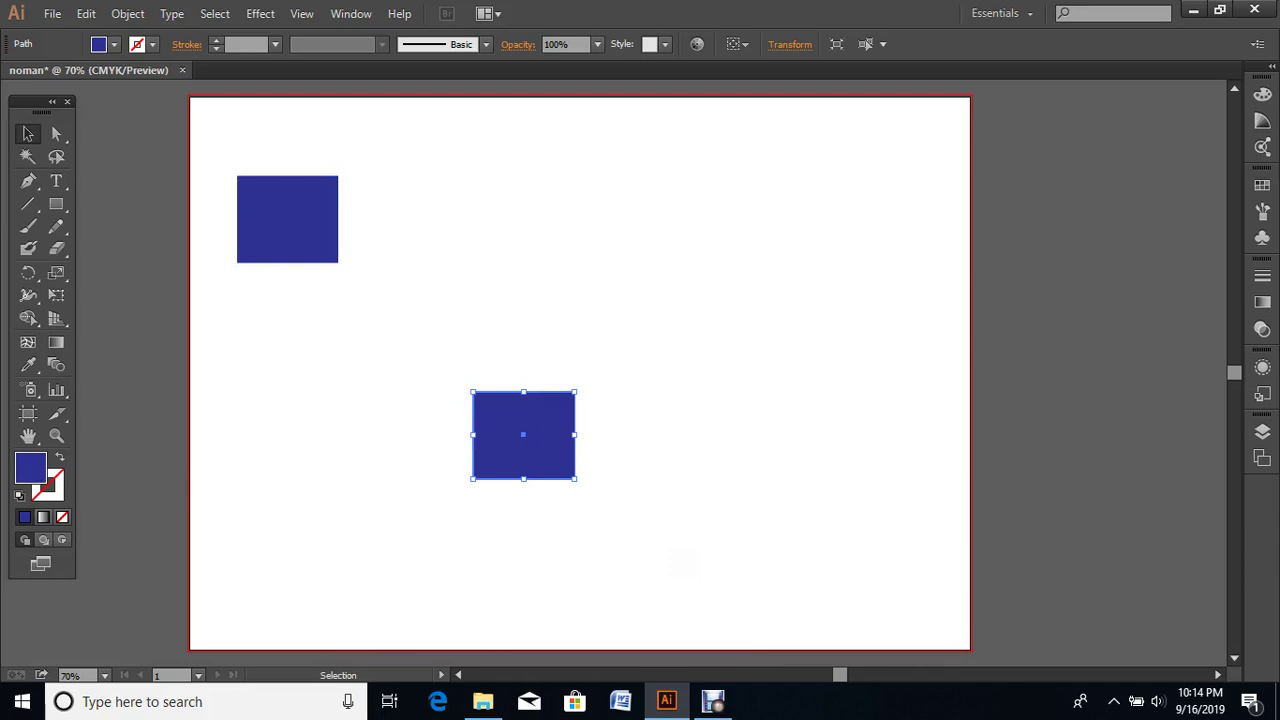
{"action": "key", "text": "a"}
{"action": "key", "text": "ctrl+z"}
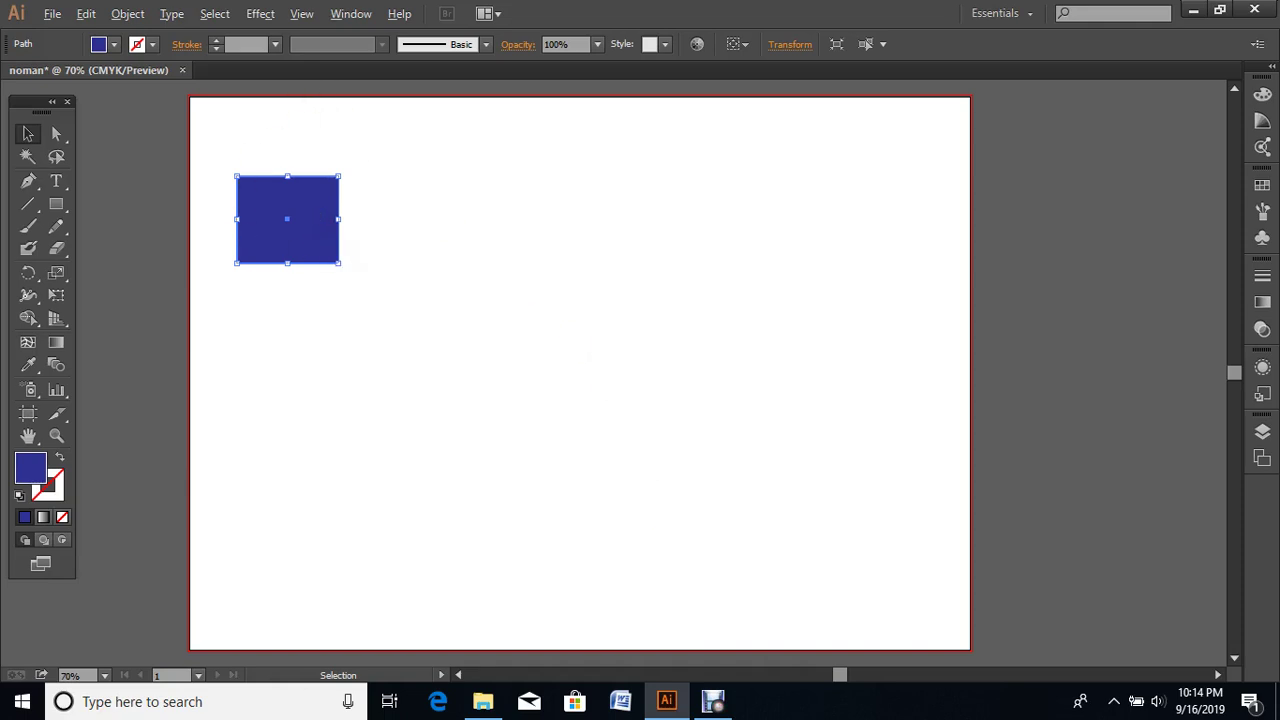
{"action": "mouse_move", "coordinate": [316, 216]}
{"action": "left_mouse_down"}
{"action": "mouse_move", "coordinate": [461, 216]}
{"action": "mouse_move", "coordinate": [449, 231]}
{"action": "left_mouse_up"}
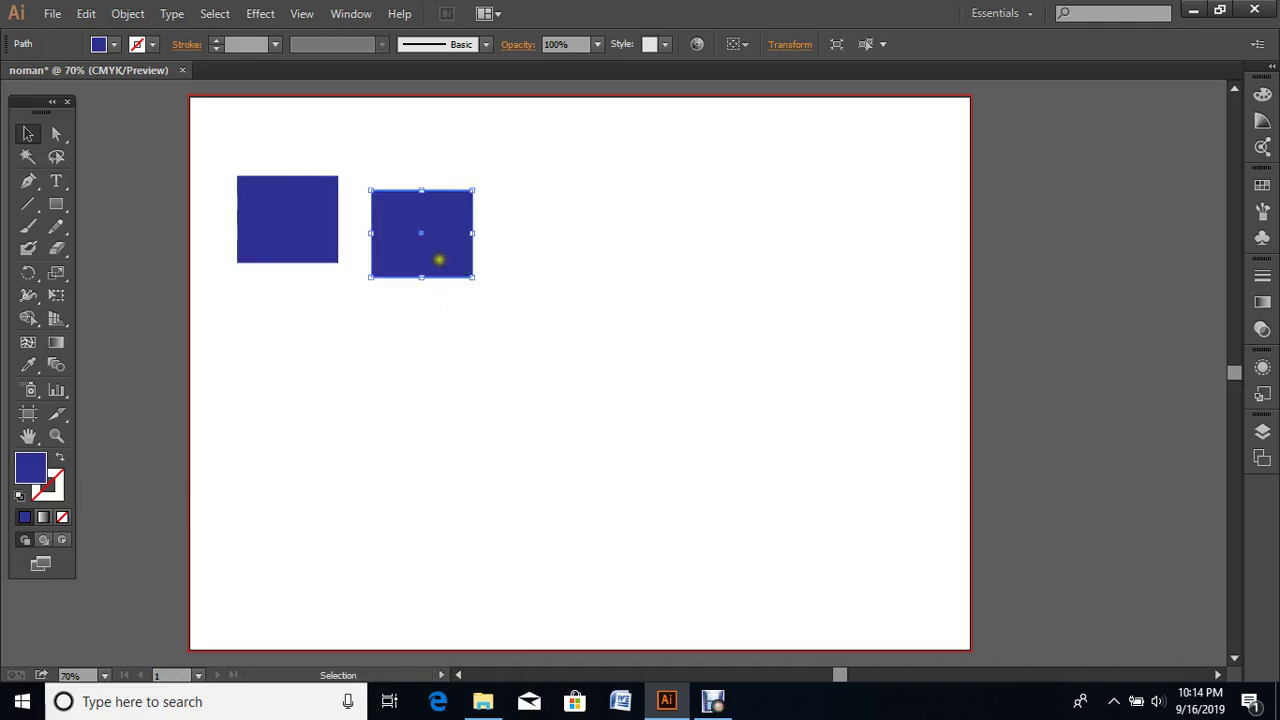
{"action": "mouse_move", "coordinate": [438, 237]}
{"action": "left_mouse_down"}
{"action": "mouse_move", "coordinate": [620, 333]}
{"action": "mouse_move", "coordinate": [636, 203]}
{"action": "left_mouse_up"}
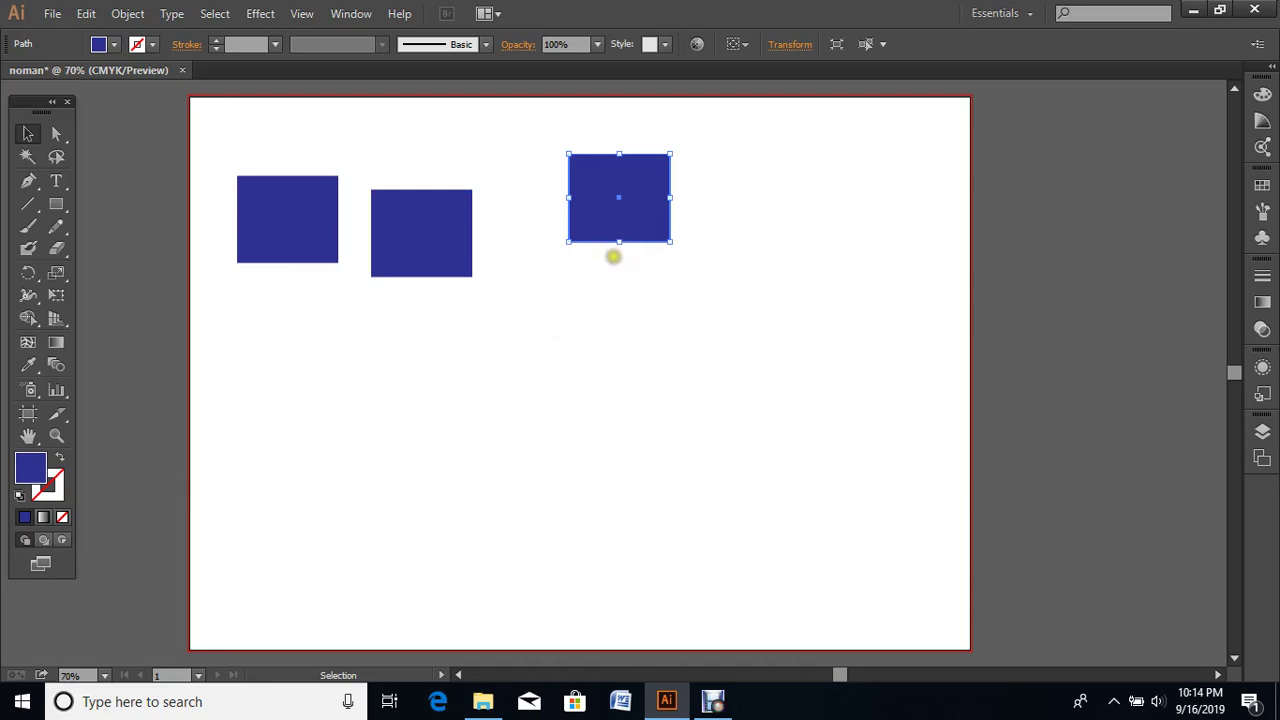
{"action": "key", "text": "ctrl+z"}
{"action": "key", "text": "ctrl+z"}
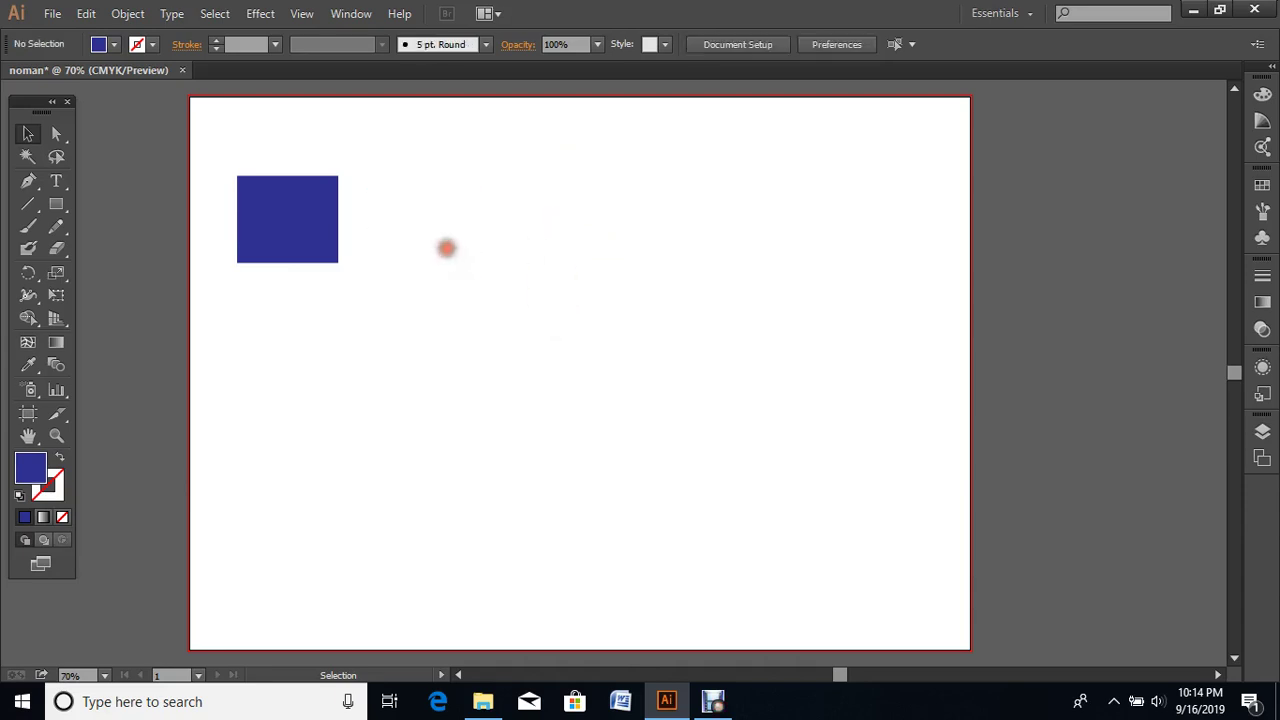
Step: Copy the blue square to the right, level with the original, leaving a small gap
{"action": "left_click", "coordinate": [310, 228]}
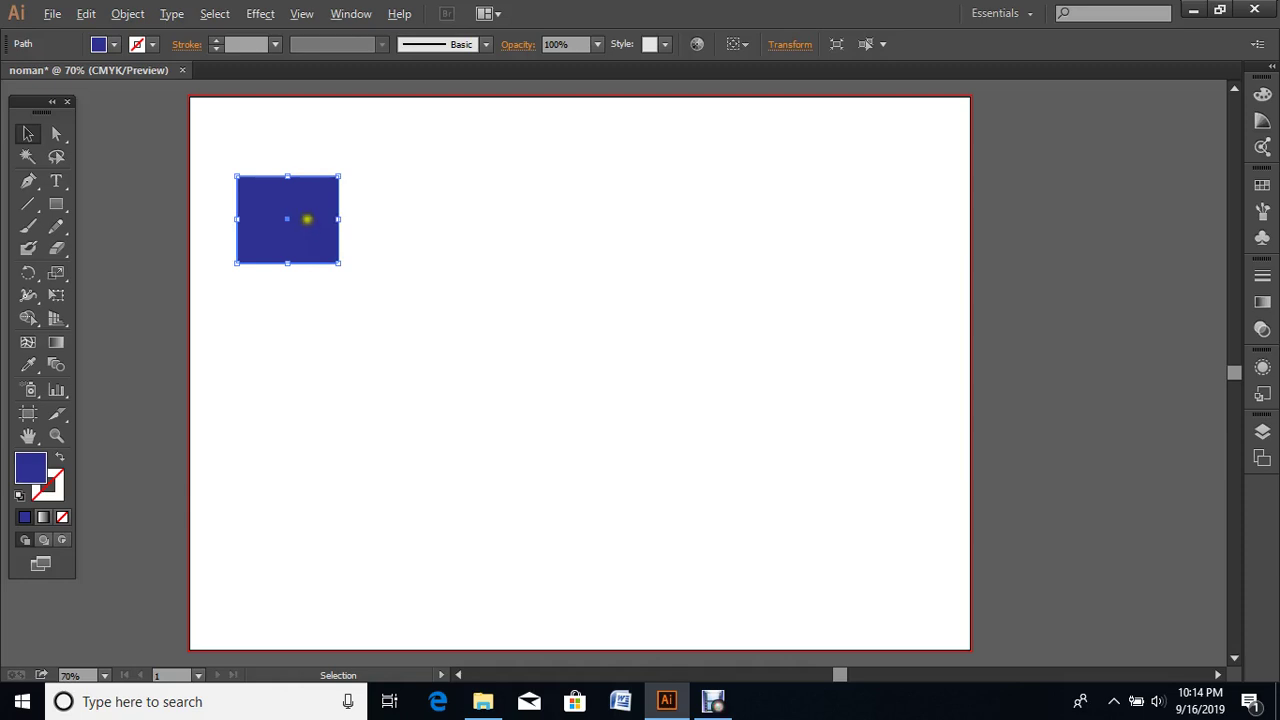
{"action": "left_click_drag", "start_coordinate": [306, 219], "coordinate": [436, 221]}
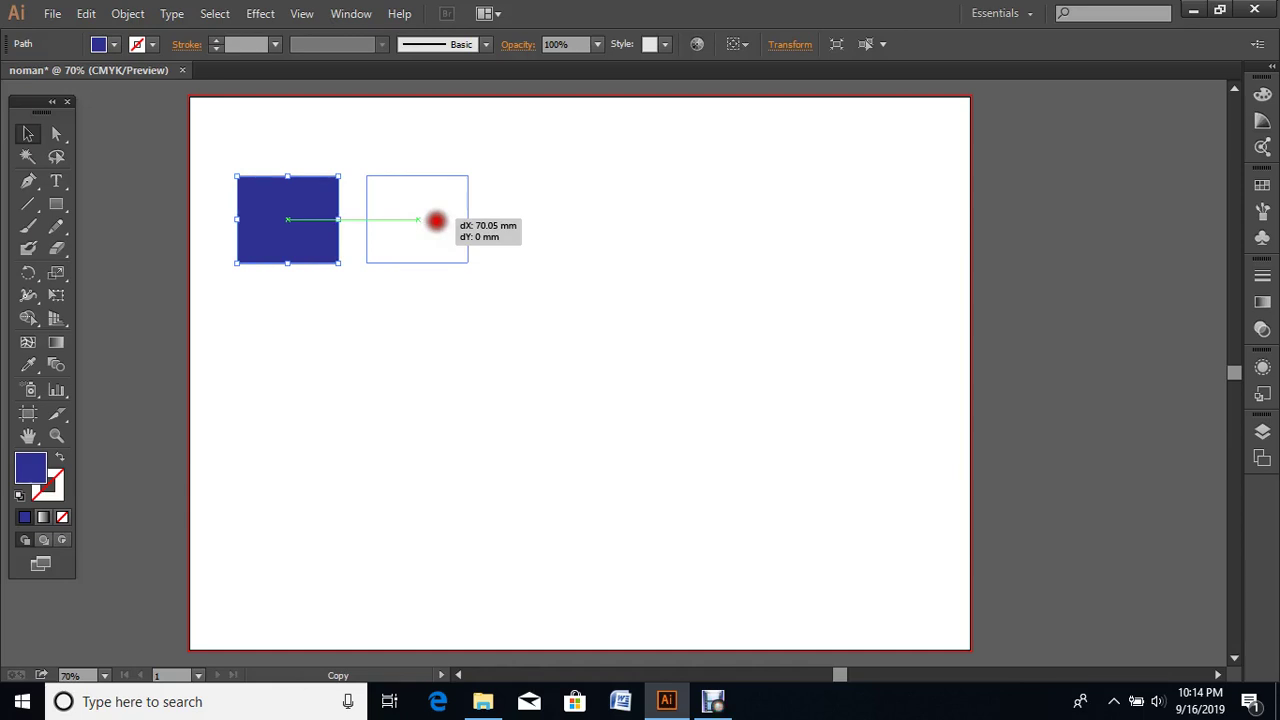
{"action": "key", "text": "shift"}
{"action": "left_click_drag", "start_coordinate": [436, 221], "coordinate": [432, 221]}
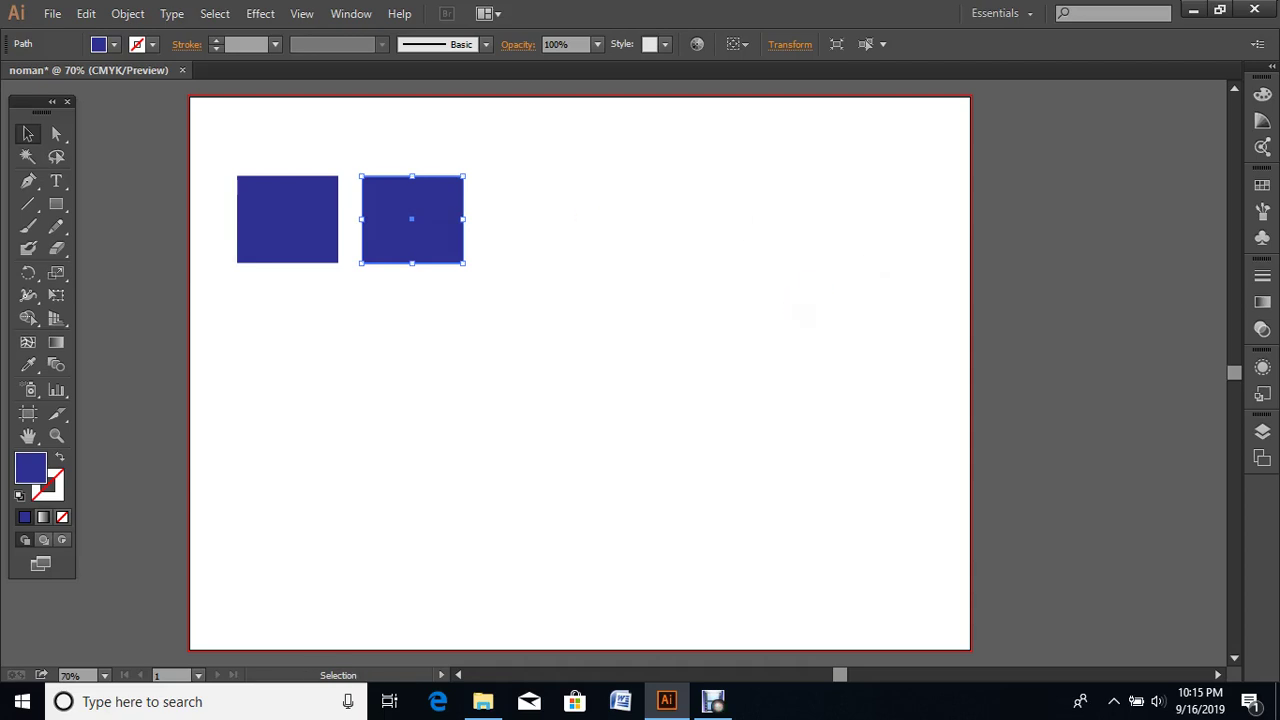
Step: Repeat the copy with Ctrl+D until six evenly spaced blue squares fill the row, then deselect
{"action": "key", "text": "a"}
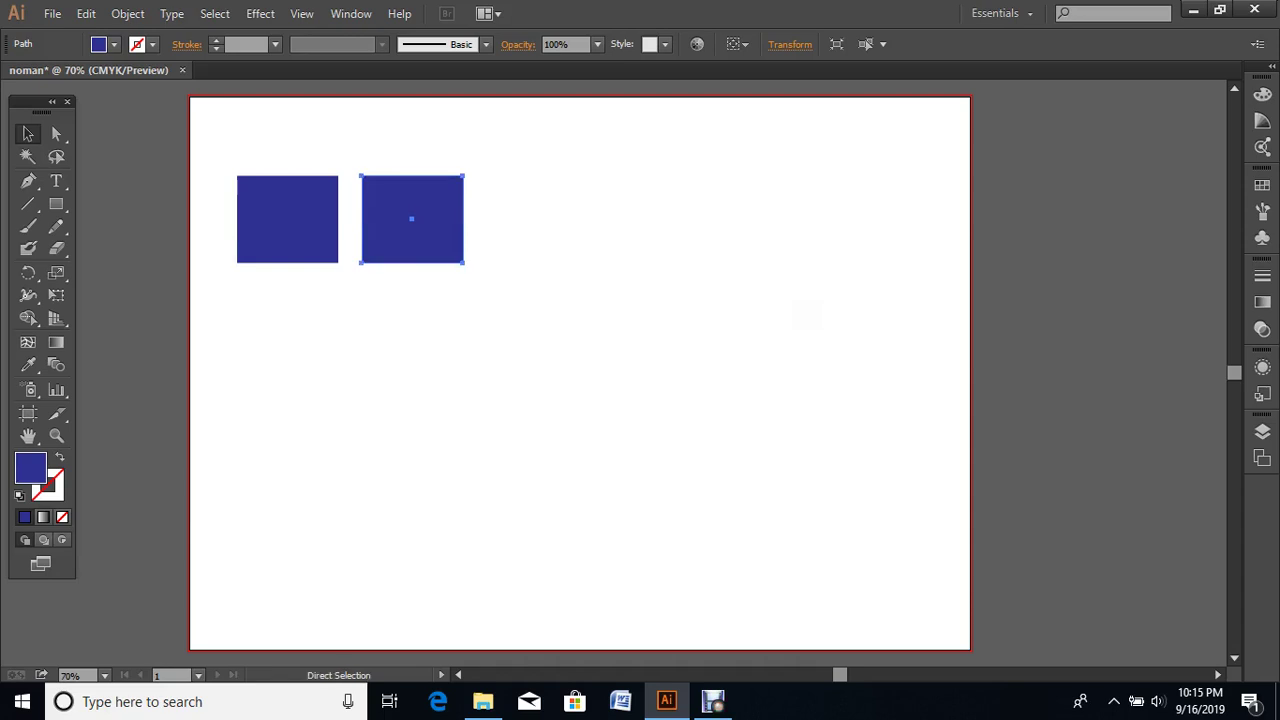
{"action": "key", "text": "ctrl+d"}
{"action": "key", "text": "v"}
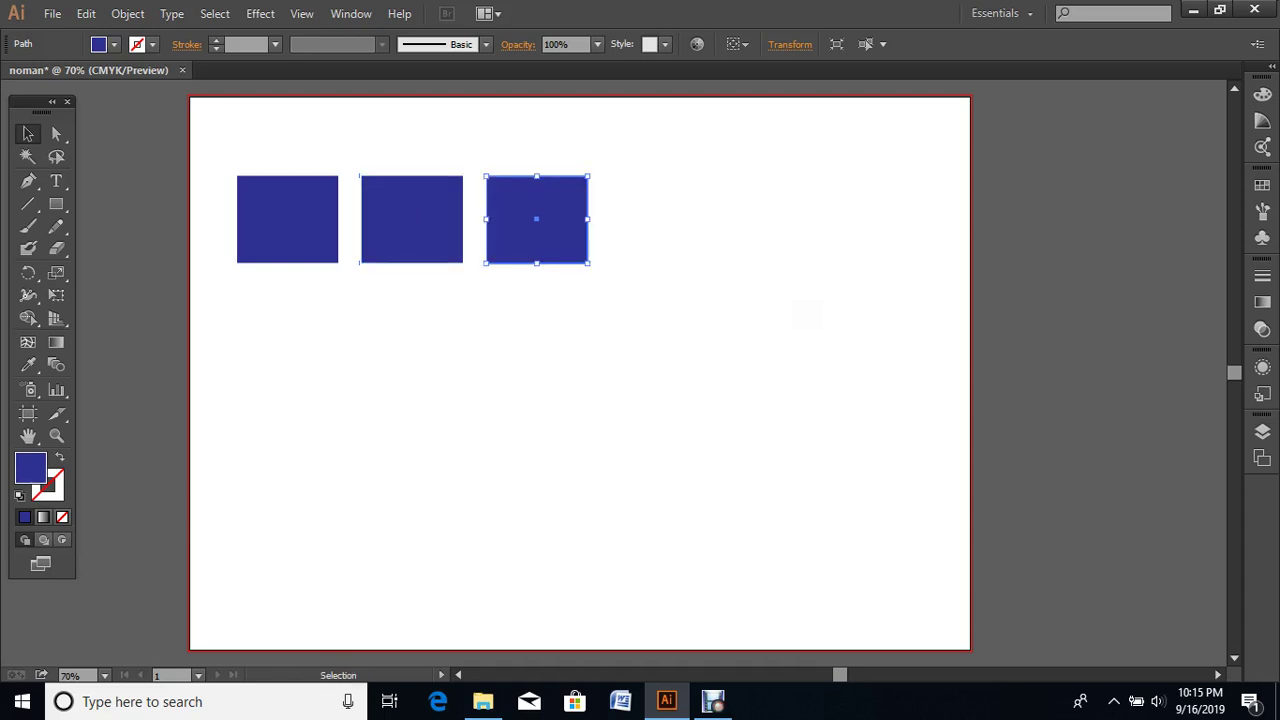
{"action": "key", "text": "a"}
{"action": "key", "text": "ctrl+d"}
{"action": "key", "text": "v"}
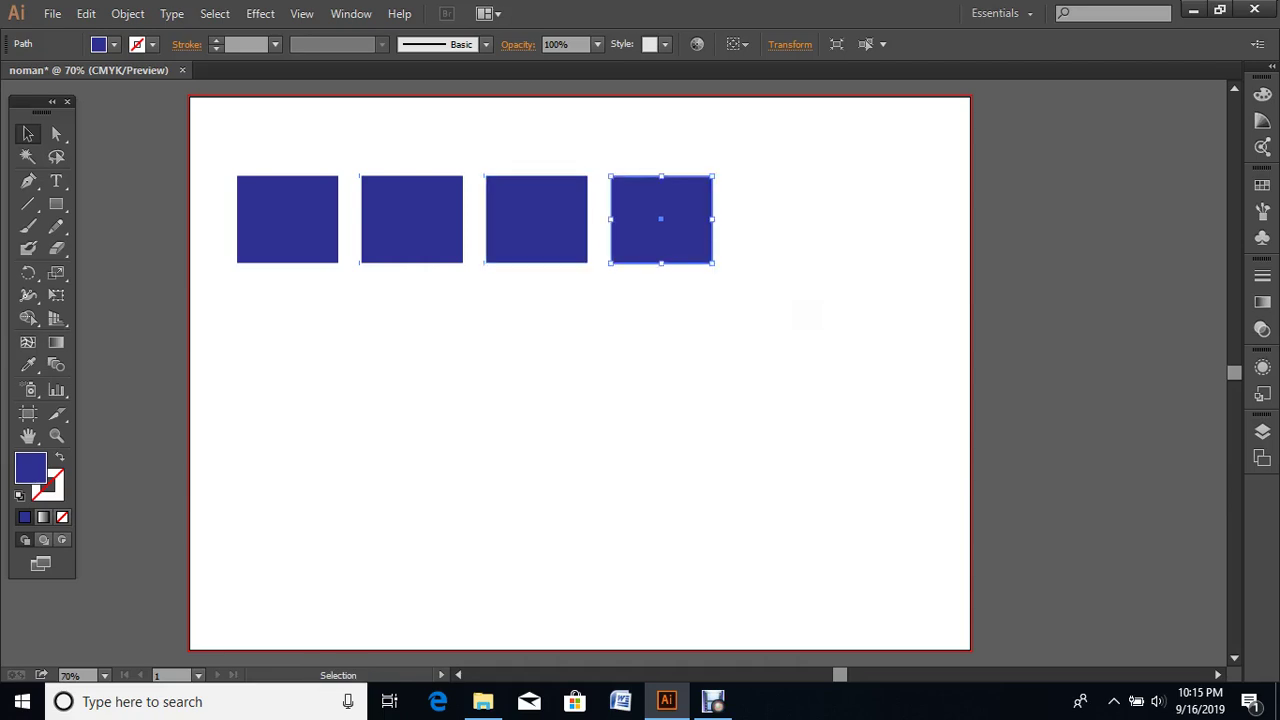
{"action": "key", "text": "a"}
{"action": "key", "text": "ctrl+d"}
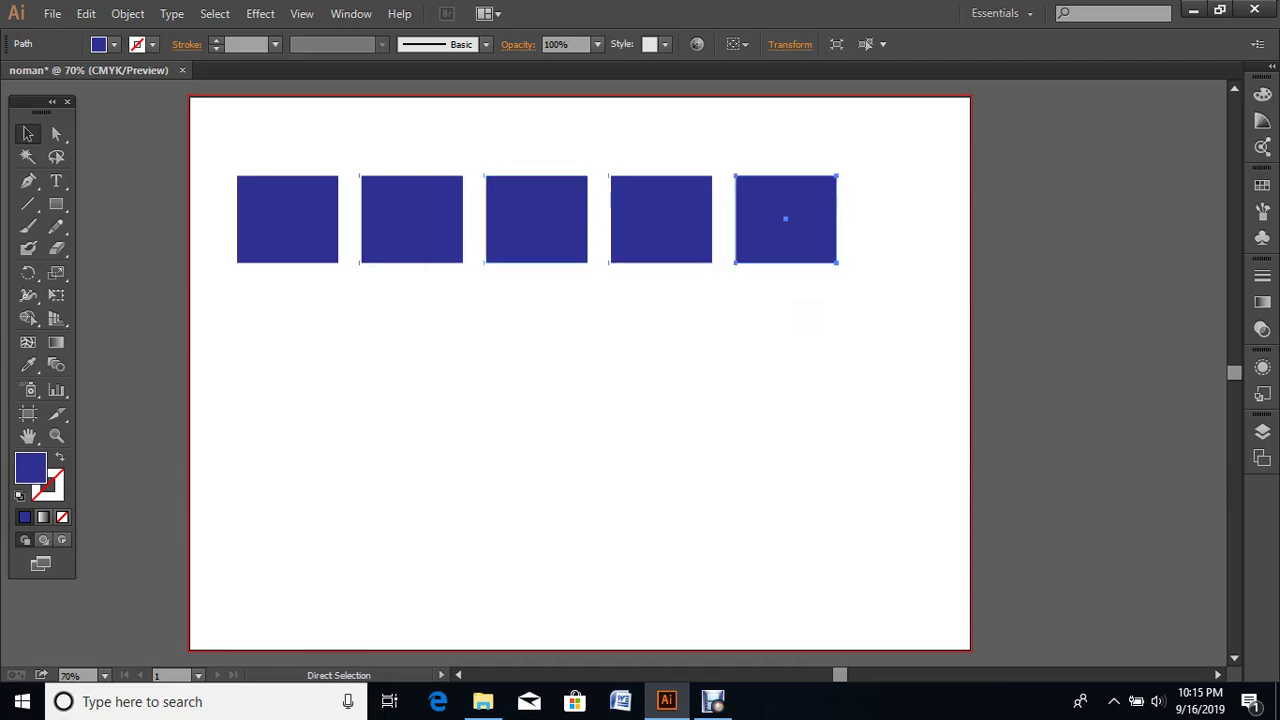
{"action": "key", "text": "ctrl+d"}
{"action": "key", "text": "v"}
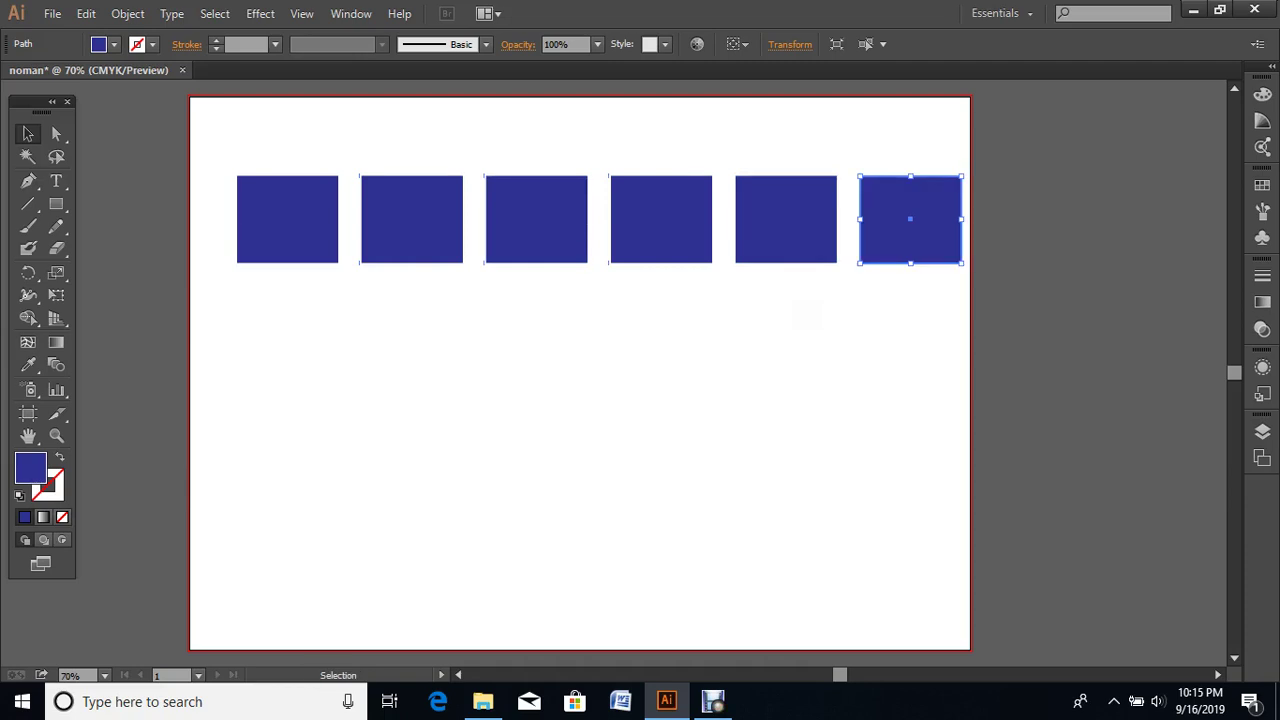
{"action": "left_click", "coordinate": [746, 386]}
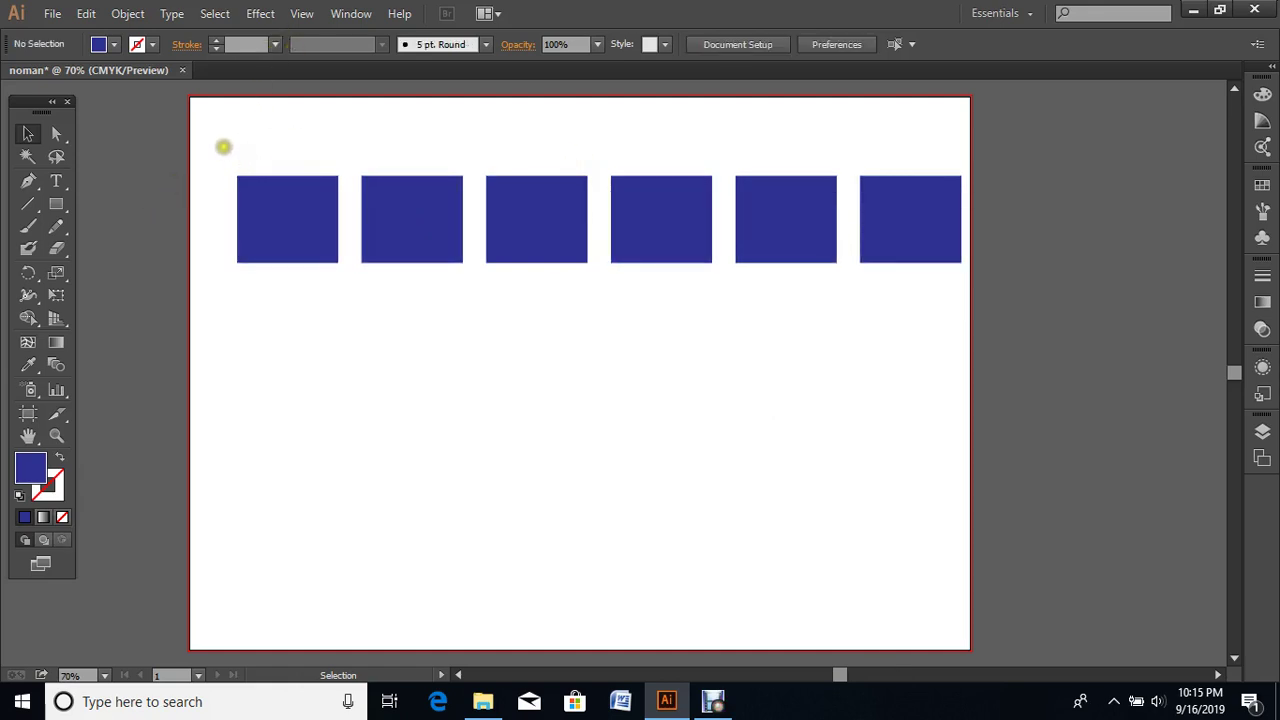
Step: Move the six-square row up to the artboard's top-left and copy it downward into five rows
{"action": "mouse_move", "coordinate": [220, 134]}
{"action": "left_mouse_down"}
{"action": "mouse_move", "coordinate": [397, 256]}
{"action": "mouse_move", "coordinate": [949, 303]}
{"action": "left_mouse_up"}
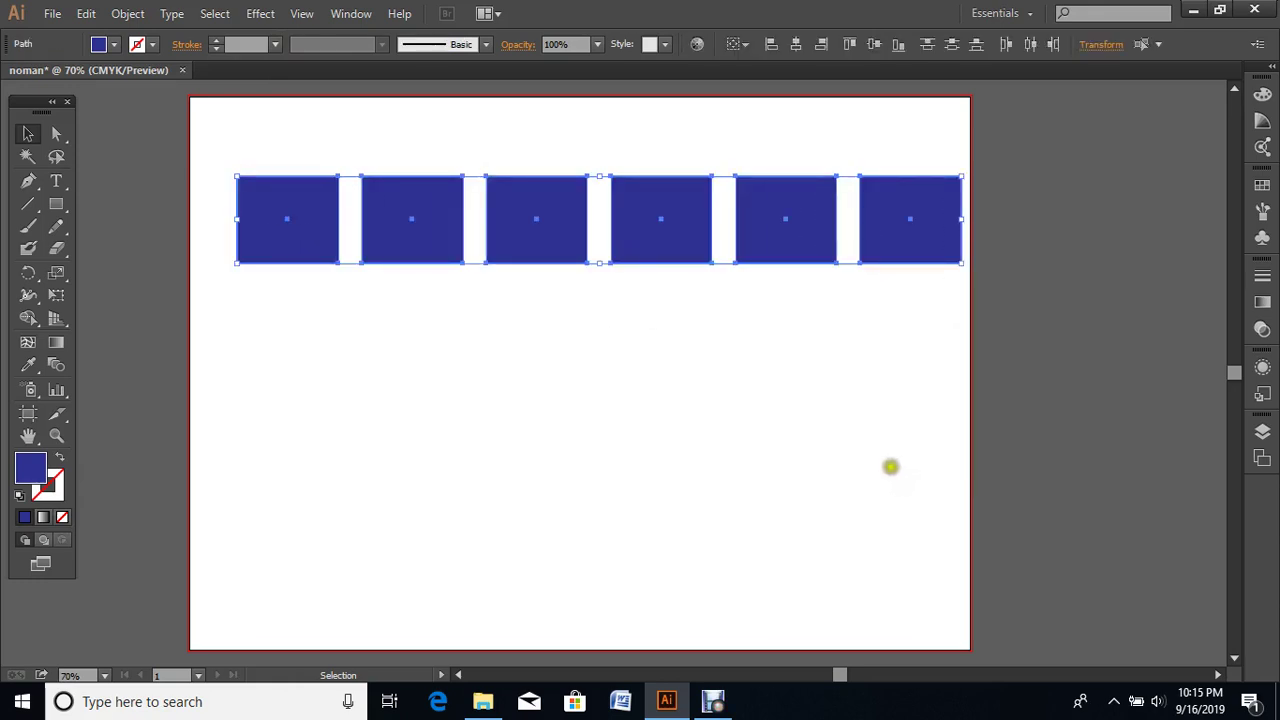
{"action": "left_click", "coordinate": [500, 207]}
{"action": "mouse_move", "coordinate": [500, 207]}
{"action": "left_mouse_down"}
{"action": "mouse_move", "coordinate": [495, 155]}
{"action": "mouse_move", "coordinate": [497, 293]}
{"action": "mouse_move", "coordinate": [502, 189]}
{"action": "left_mouse_up"}
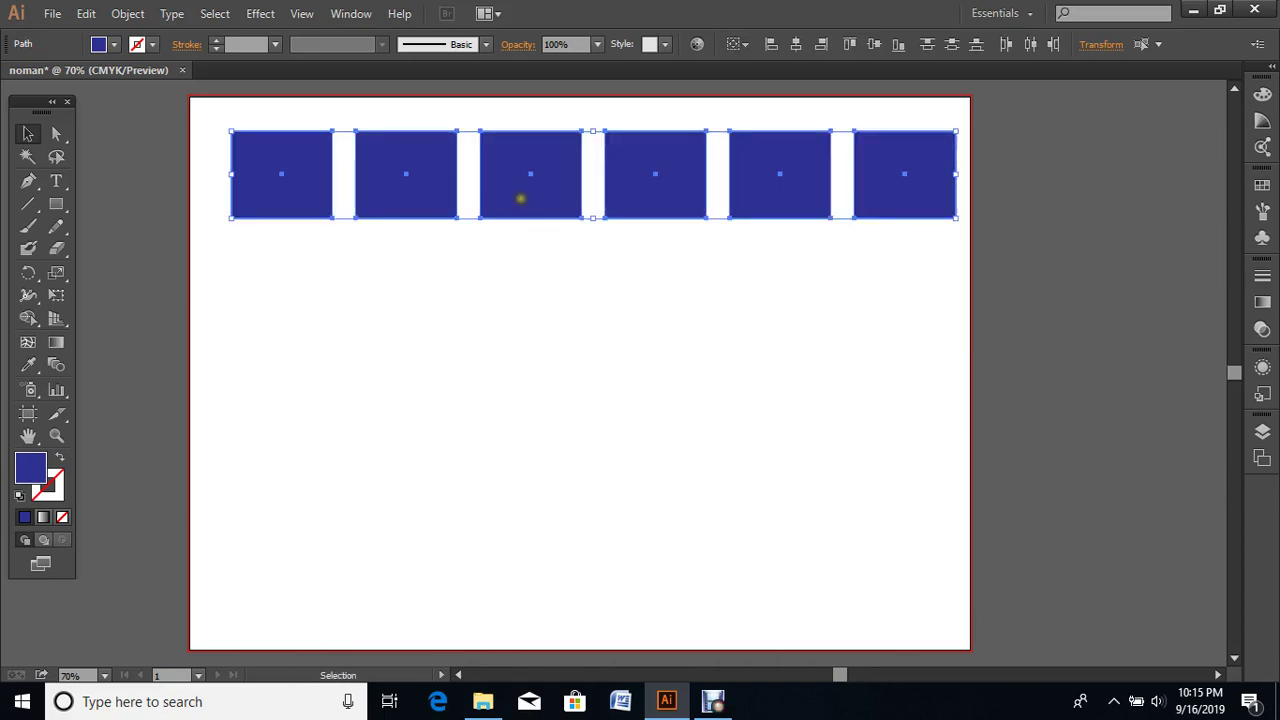
{"action": "left_click_drag", "start_coordinate": [511, 200], "coordinate": [498, 180]}
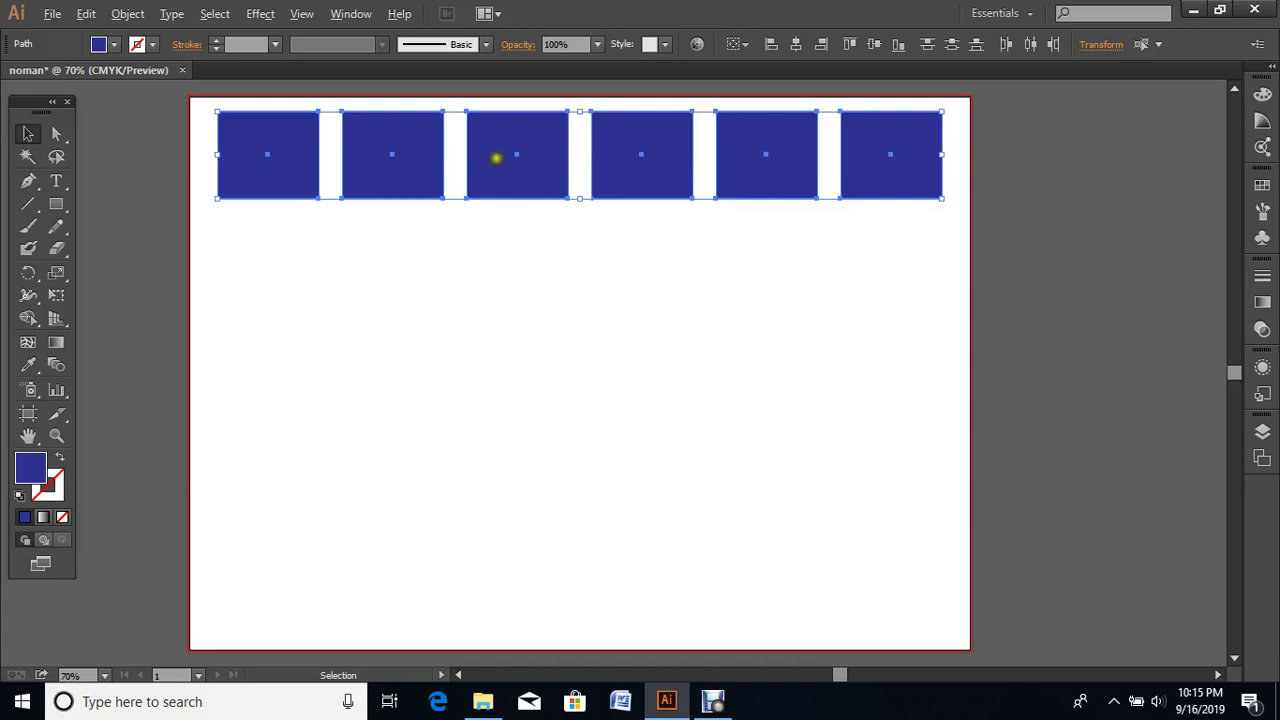
{"action": "mouse_move", "coordinate": [495, 161]}
{"action": "left_mouse_down"}
{"action": "mouse_move", "coordinate": [494, 318]}
{"action": "mouse_move", "coordinate": [490, 264]}
{"action": "left_mouse_up"}
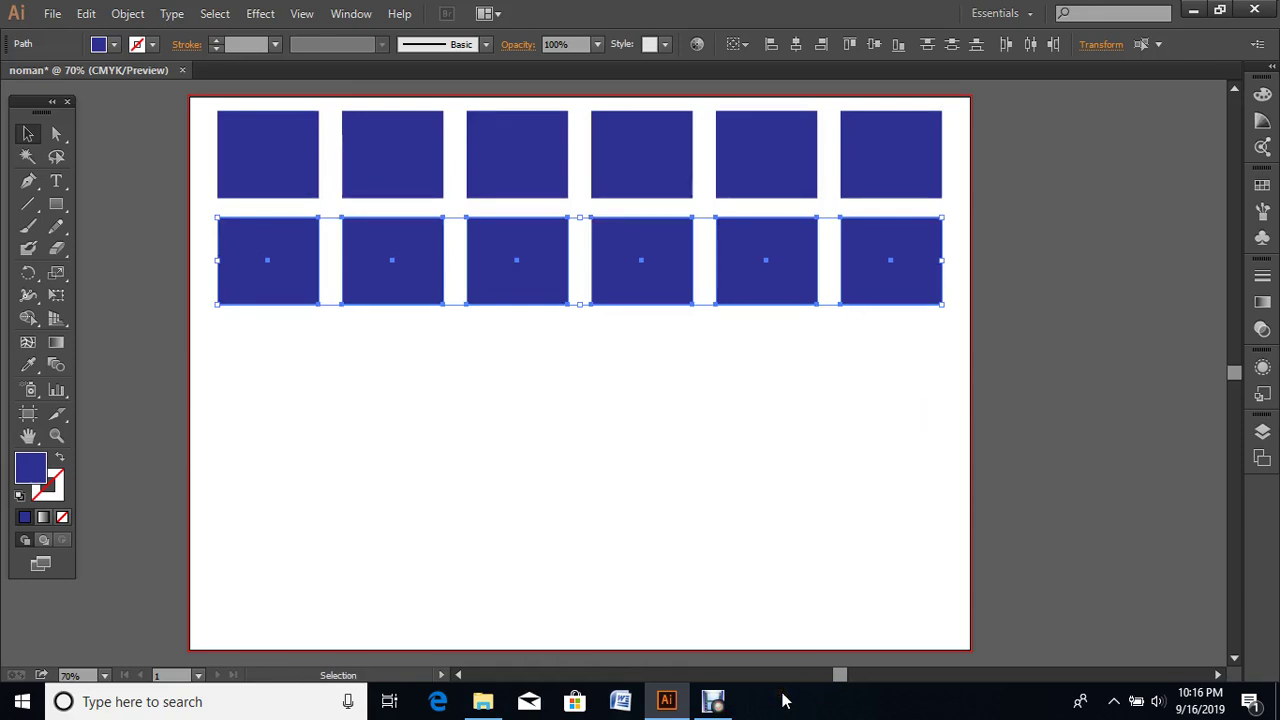
{"action": "key", "text": "ctrl+d"}
{"action": "key", "text": "ctrl+d"}
{"action": "key", "text": "ctrl+d"}
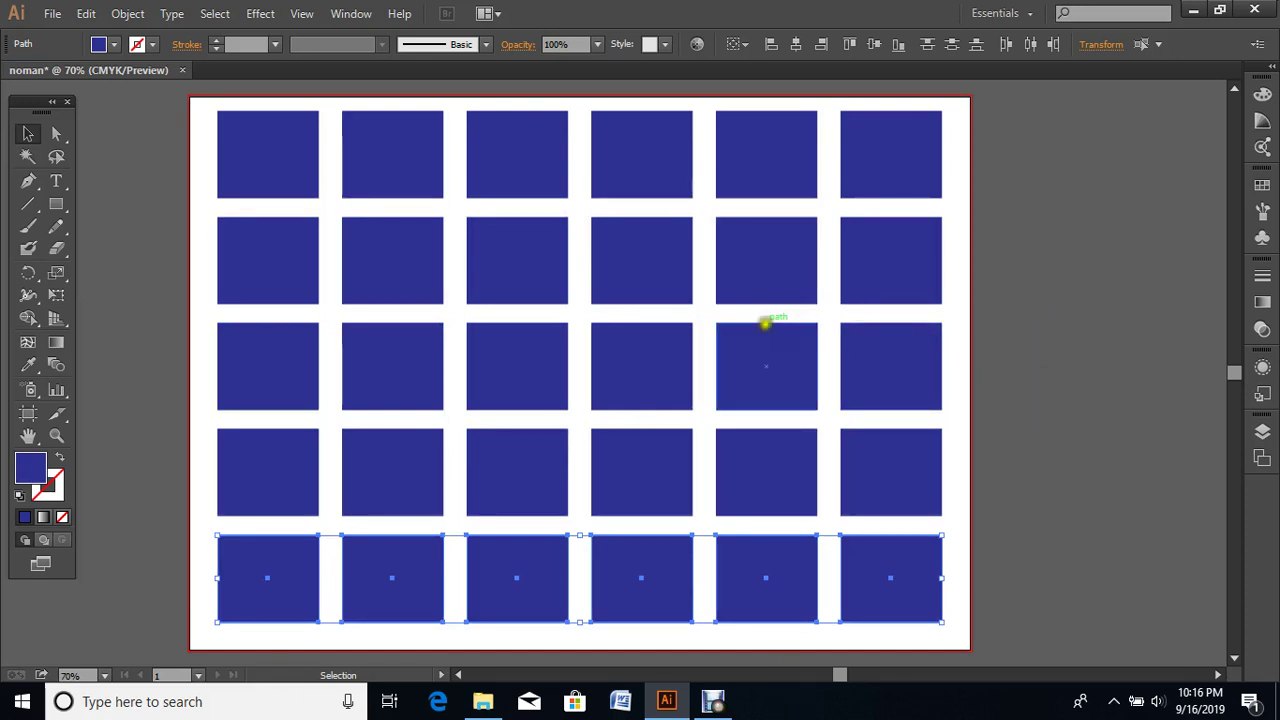
{"action": "left_click", "coordinate": [714, 703]}
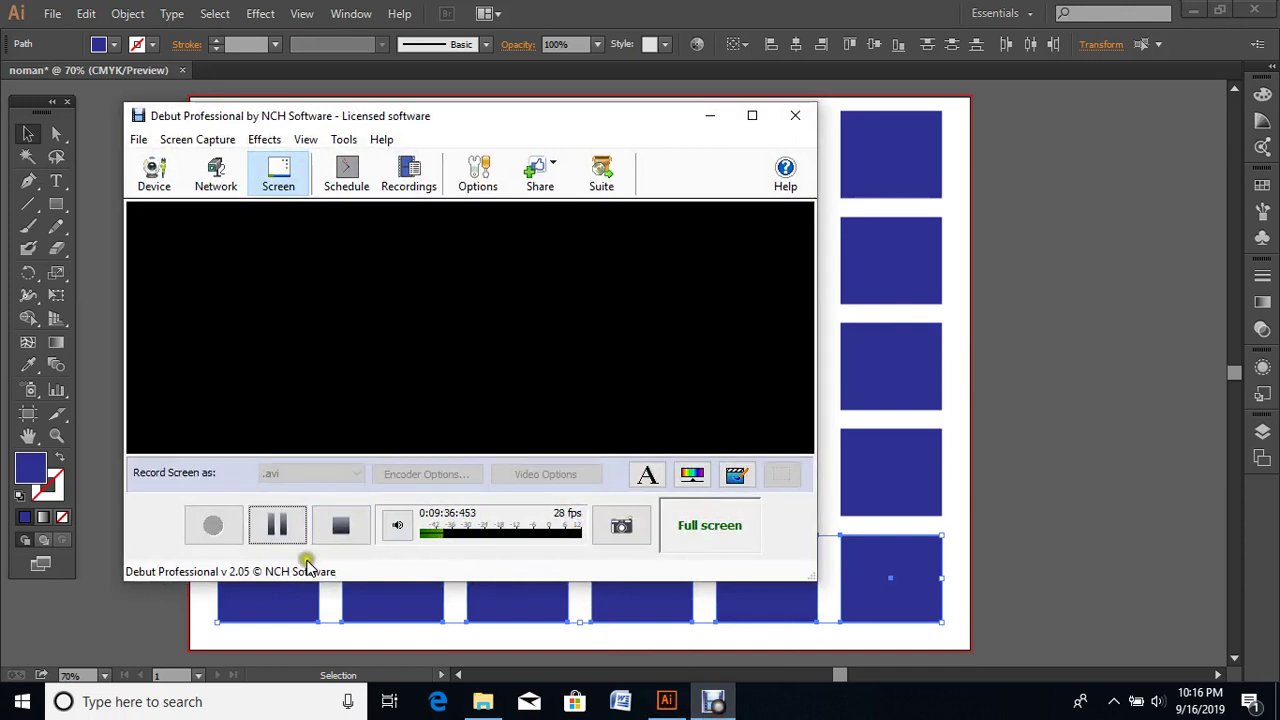
{"action": "left_click", "coordinate": [293, 520]}
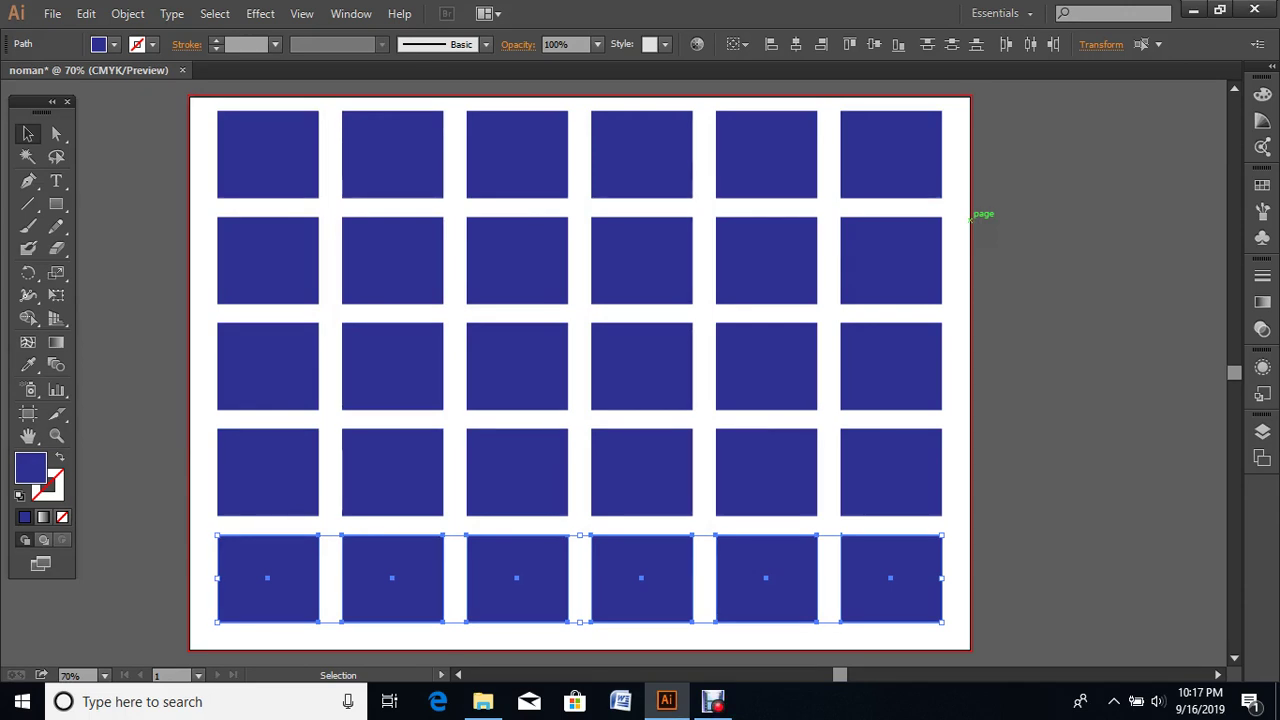
Step: Delete the two rightmost columns of squares, then select the row 2, column 2 square's fill swatches
{"action": "left_click", "coordinate": [1080, 226]}
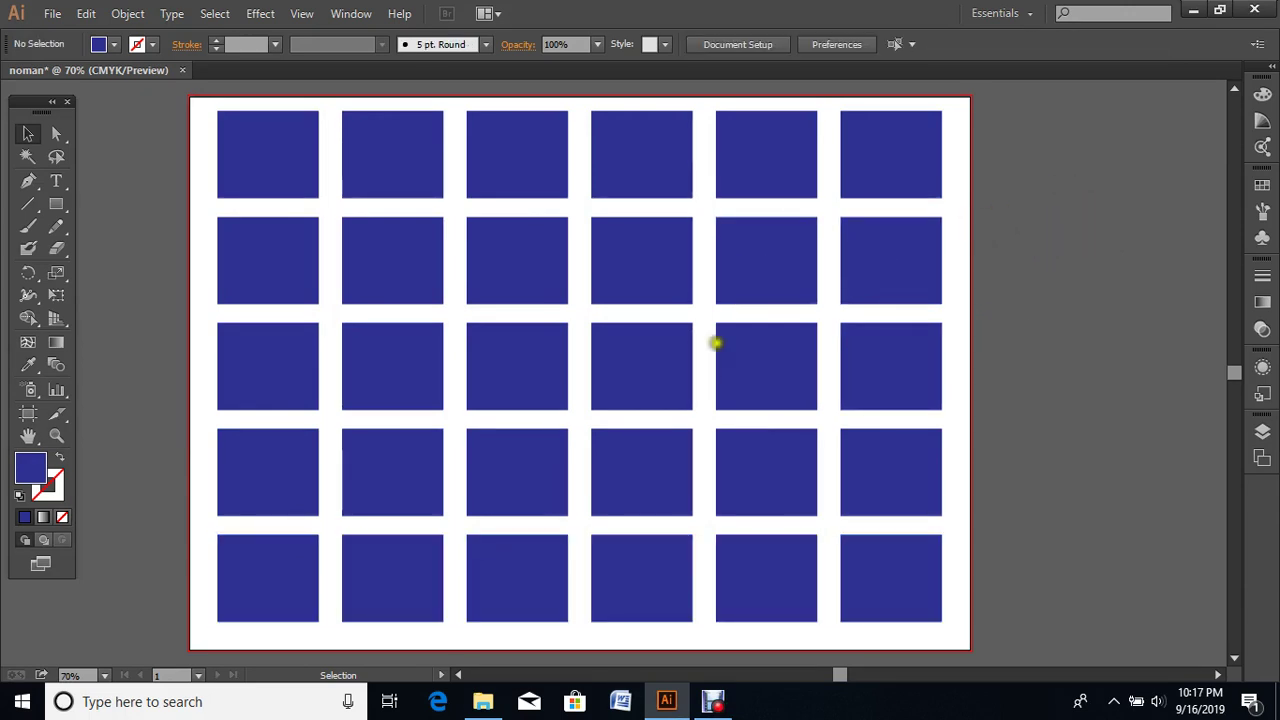
{"action": "left_click", "coordinate": [773, 170]}
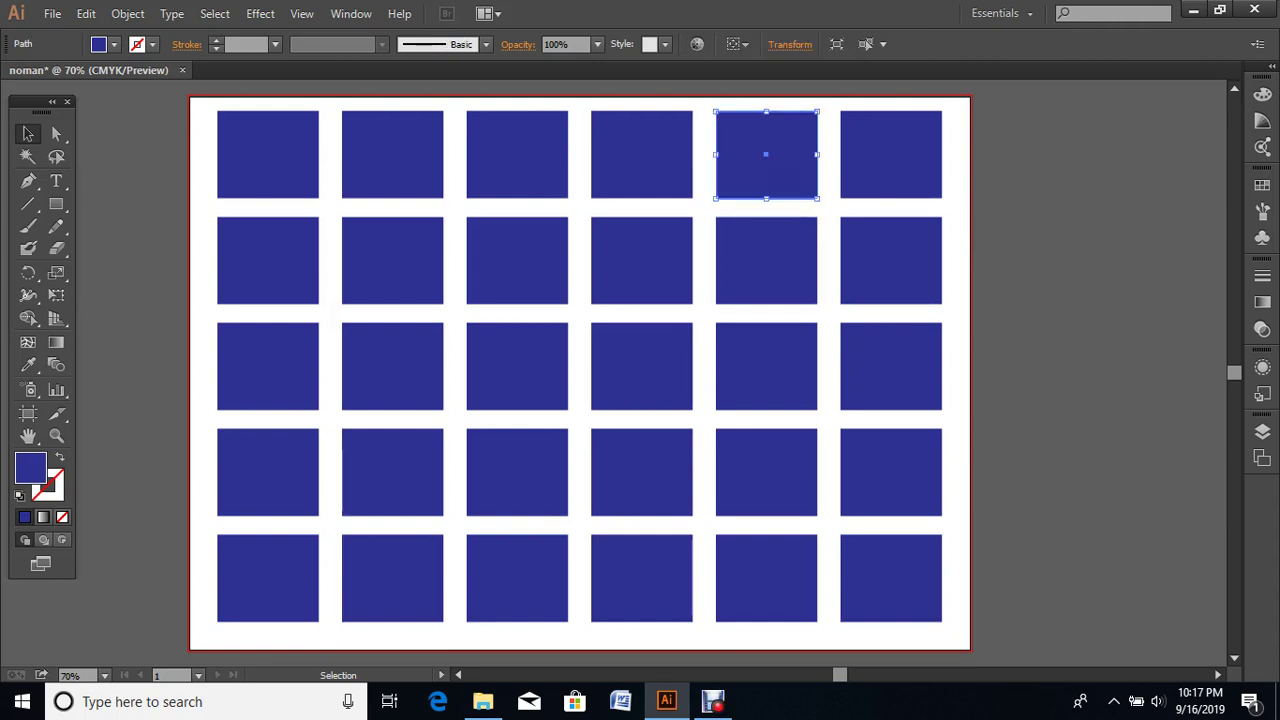
{"action": "left_click", "coordinate": [1068, 256]}
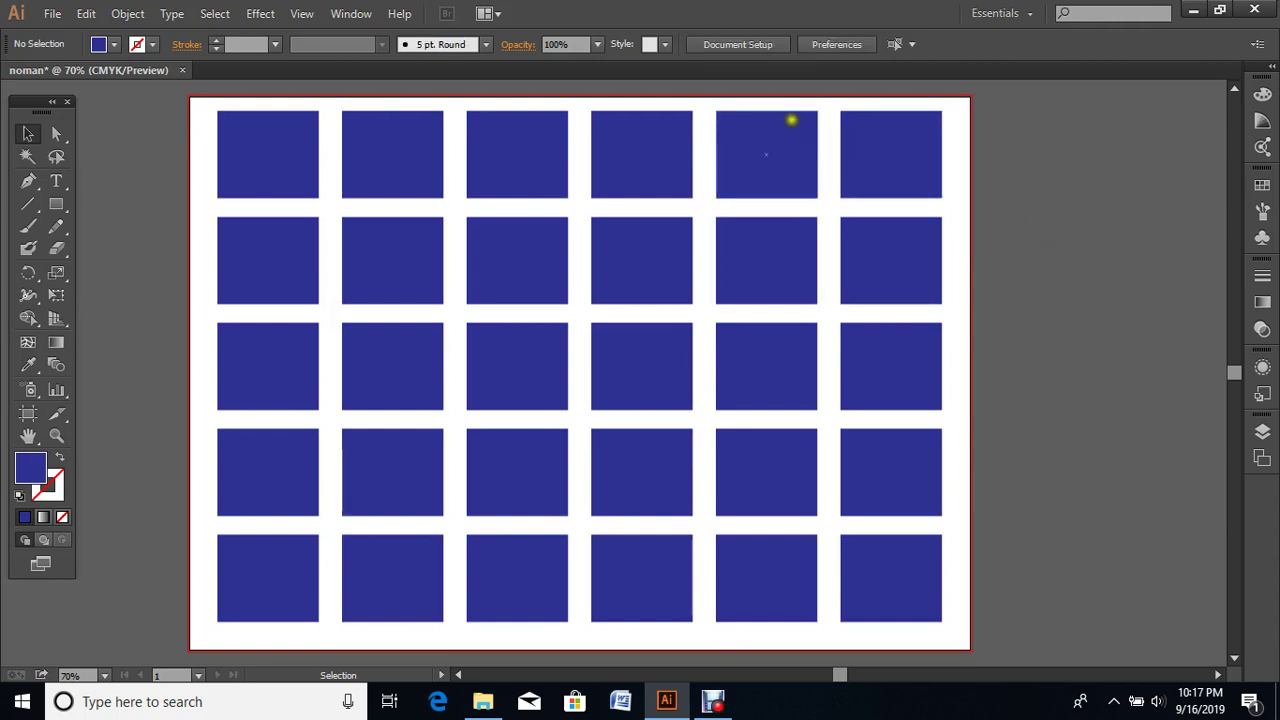
{"action": "left_click_drag", "start_coordinate": [717, 92], "coordinate": [978, 608]}
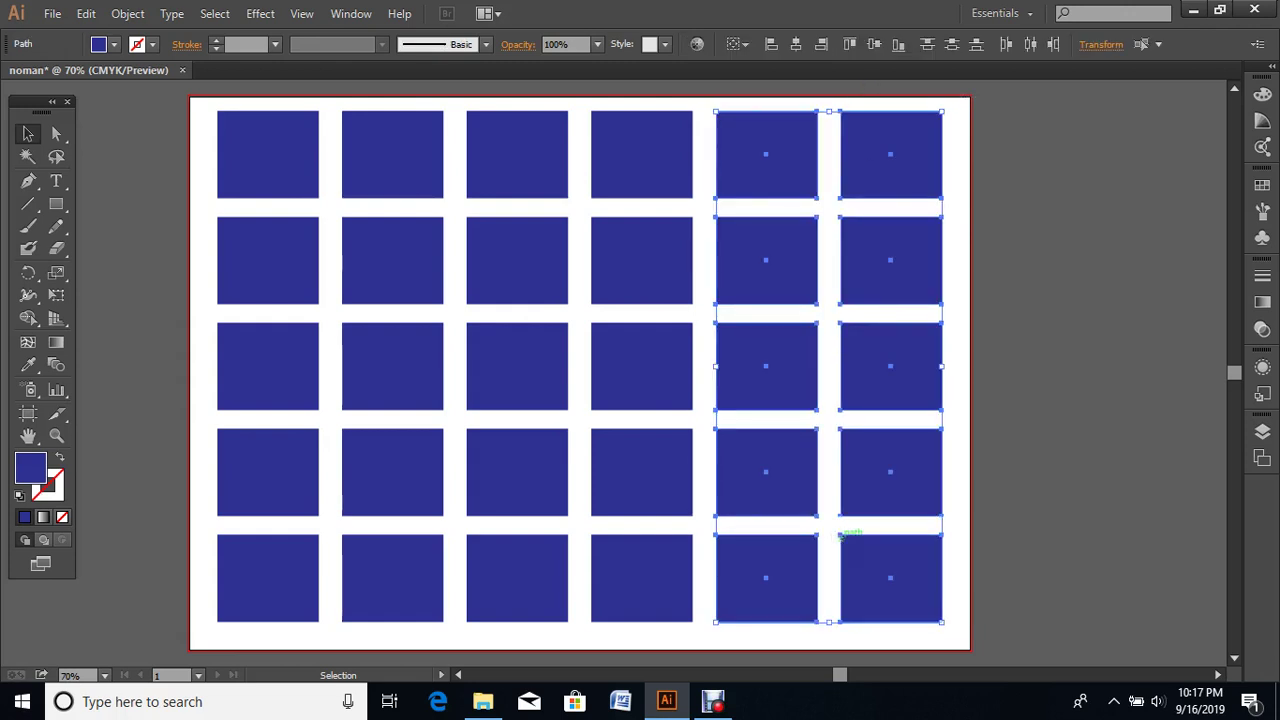
{"action": "key", "text": "Delete"}
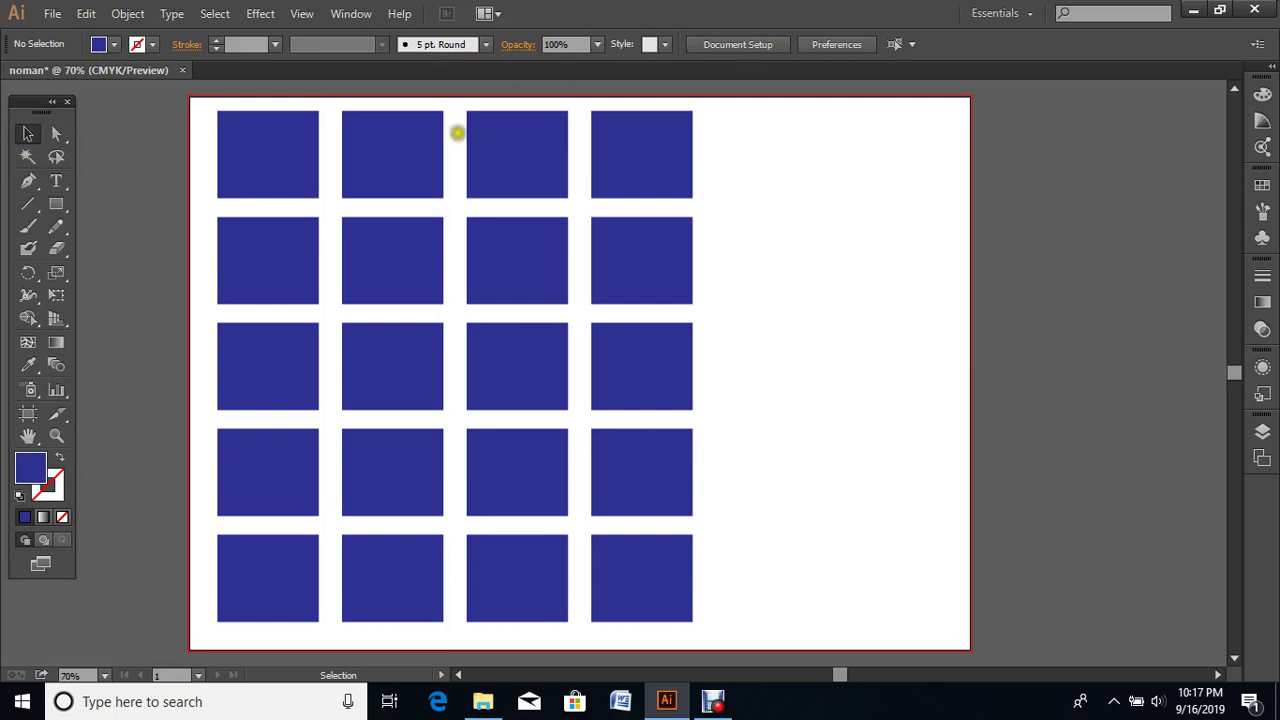
{"action": "left_click", "coordinate": [404, 281]}
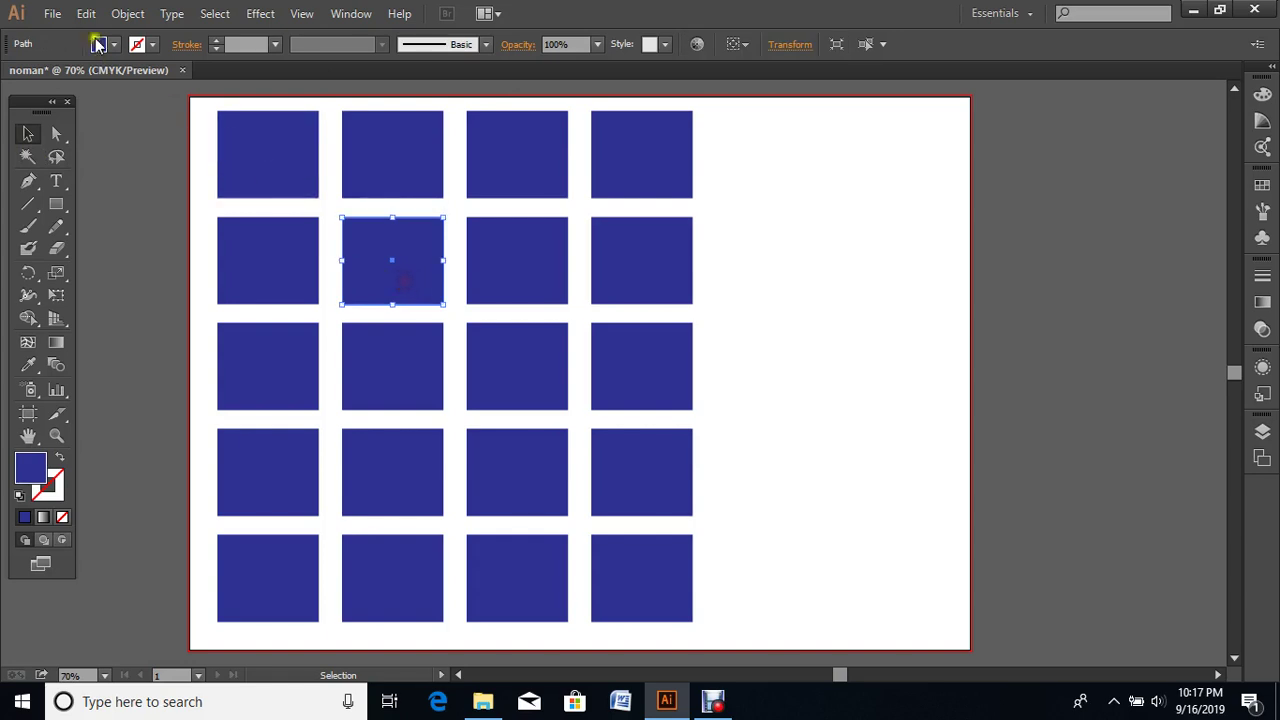
{"action": "left_click", "coordinate": [98, 44]}
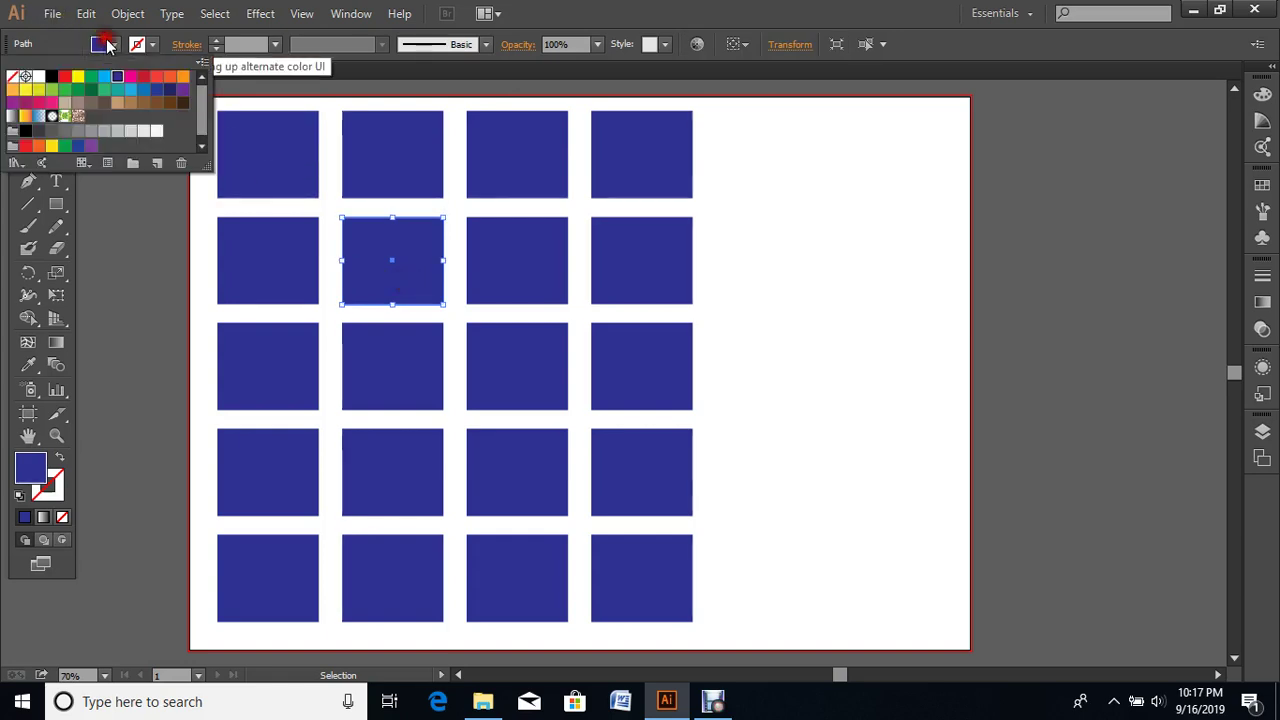
Step: Fill the row 2, column 2 square red and the row 3, column 4 square cyan
{"action": "left_click", "coordinate": [62, 76]}
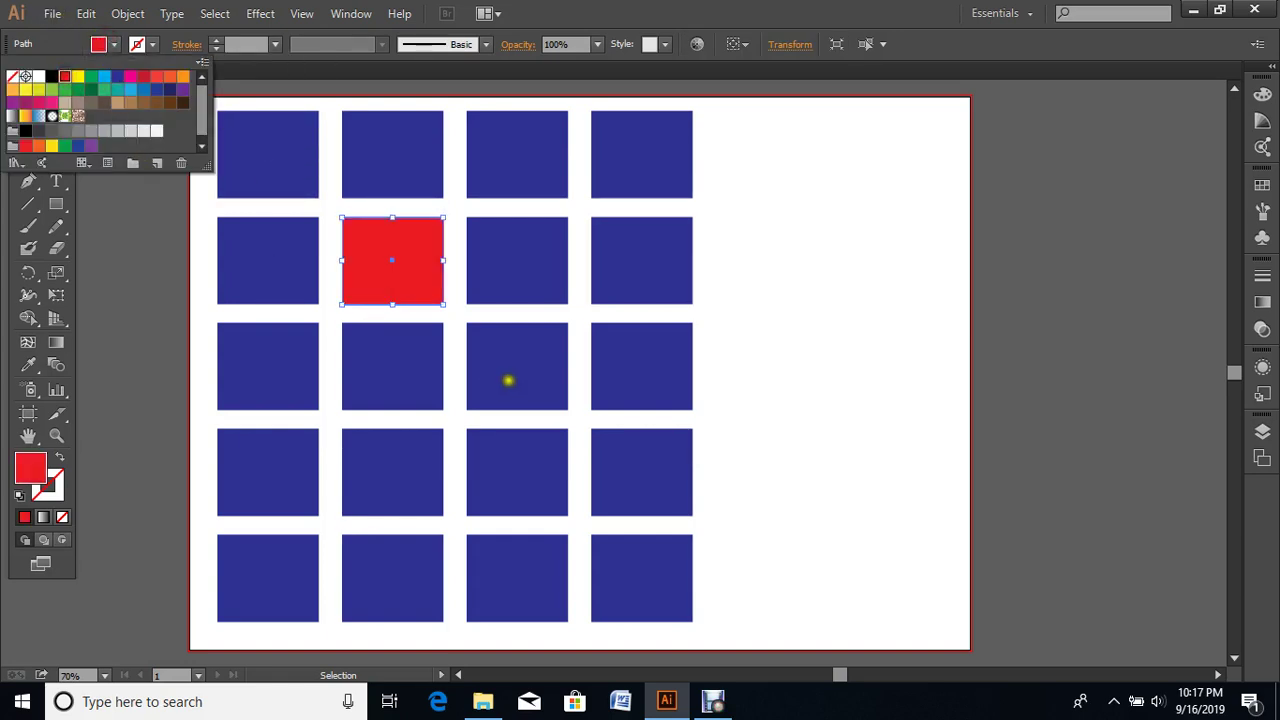
{"action": "left_click", "coordinate": [606, 347]}
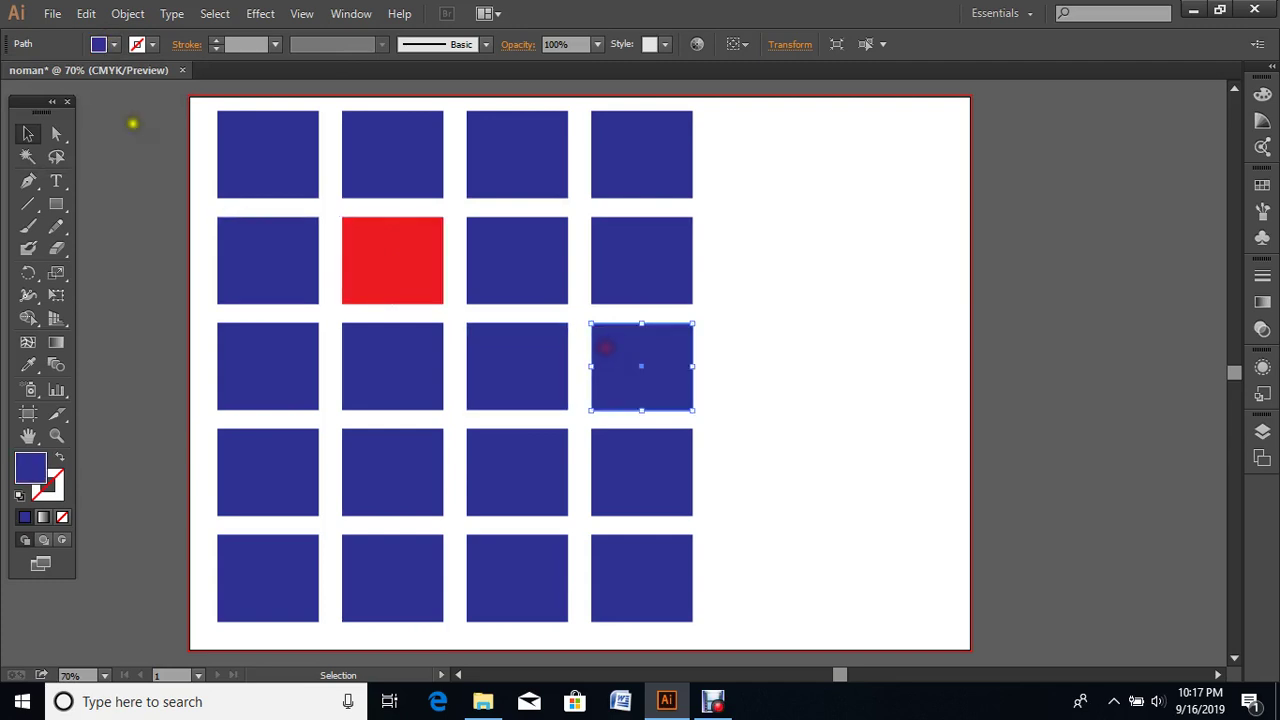
{"action": "left_click", "coordinate": [104, 44]}
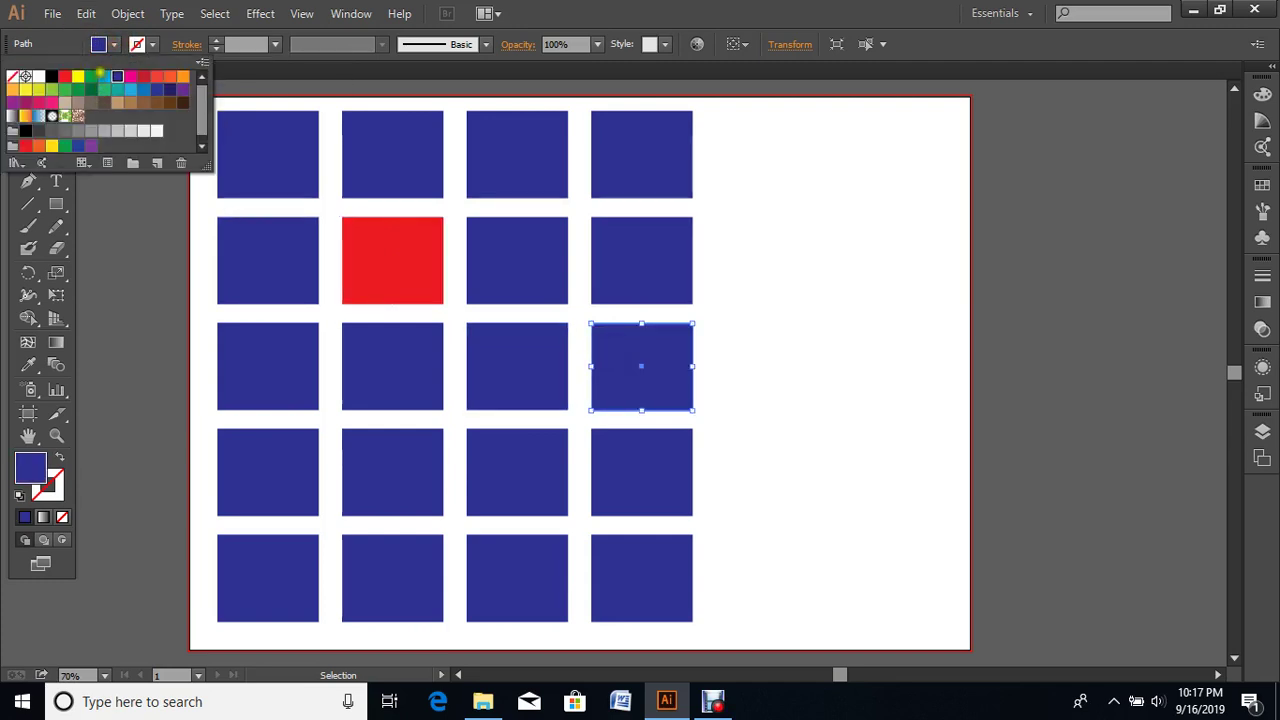
{"action": "left_click", "coordinate": [104, 76]}
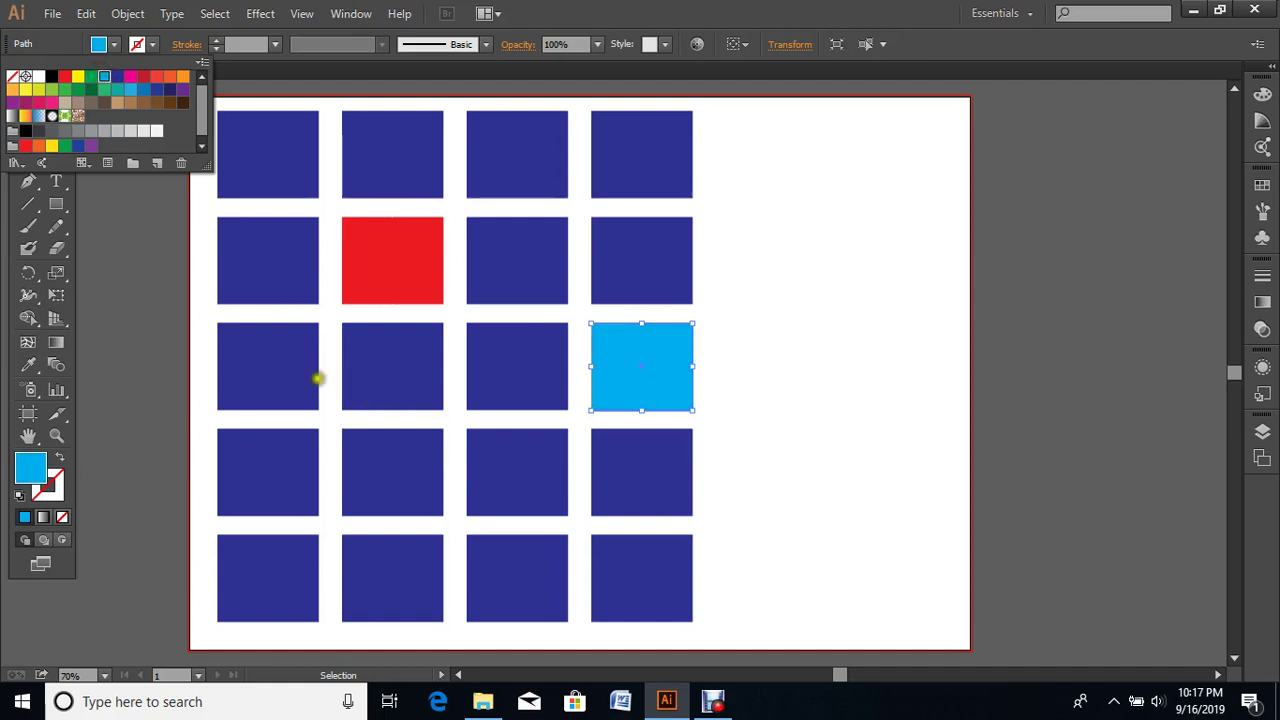
Step: Isolate the row 3, column 1 square, fill it dark green, then exit isolation
{"action": "left_click", "coordinate": [265, 368]}
{"action": "double_click", "coordinate": [265, 368]}
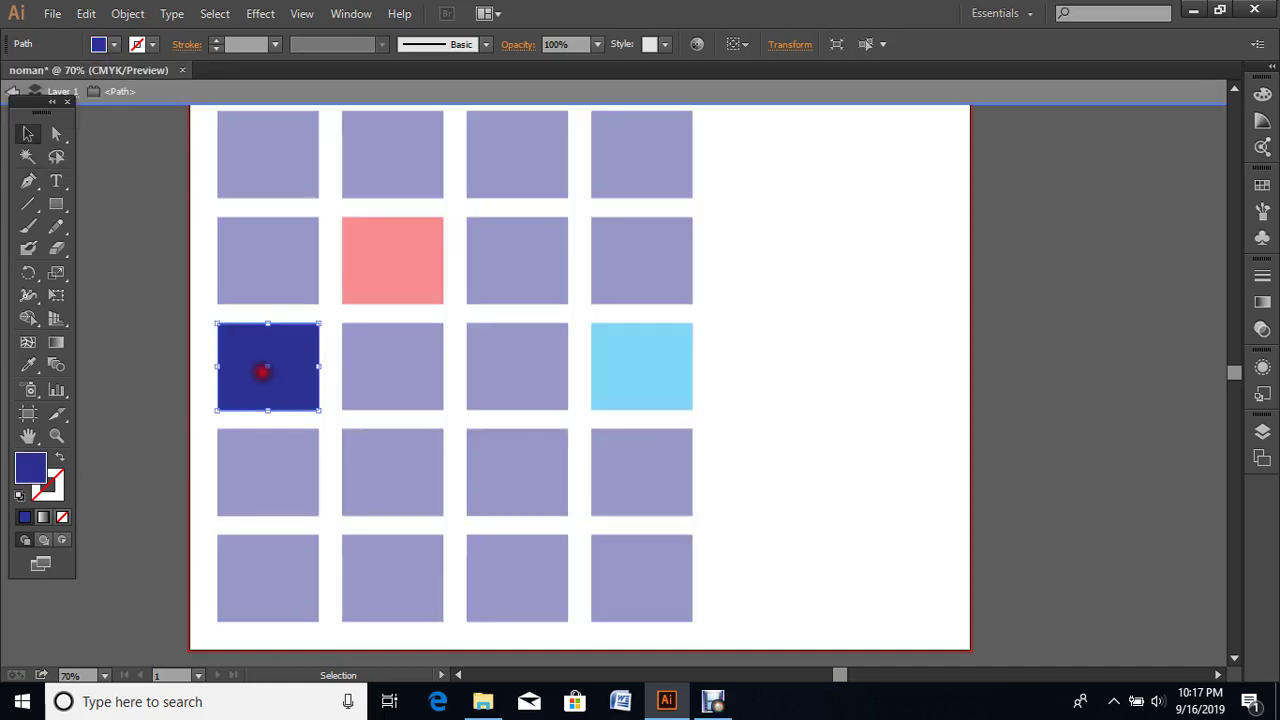
{"action": "left_click", "coordinate": [115, 44]}
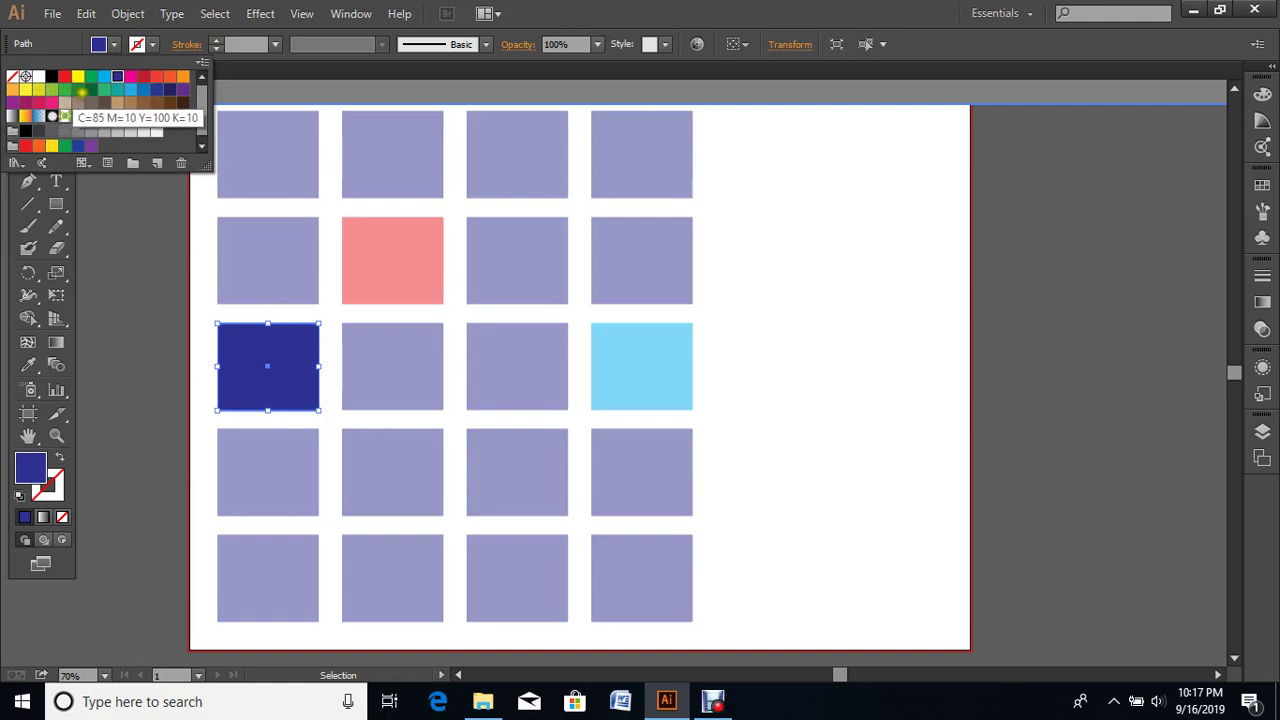
{"action": "left_click", "coordinate": [90, 90]}
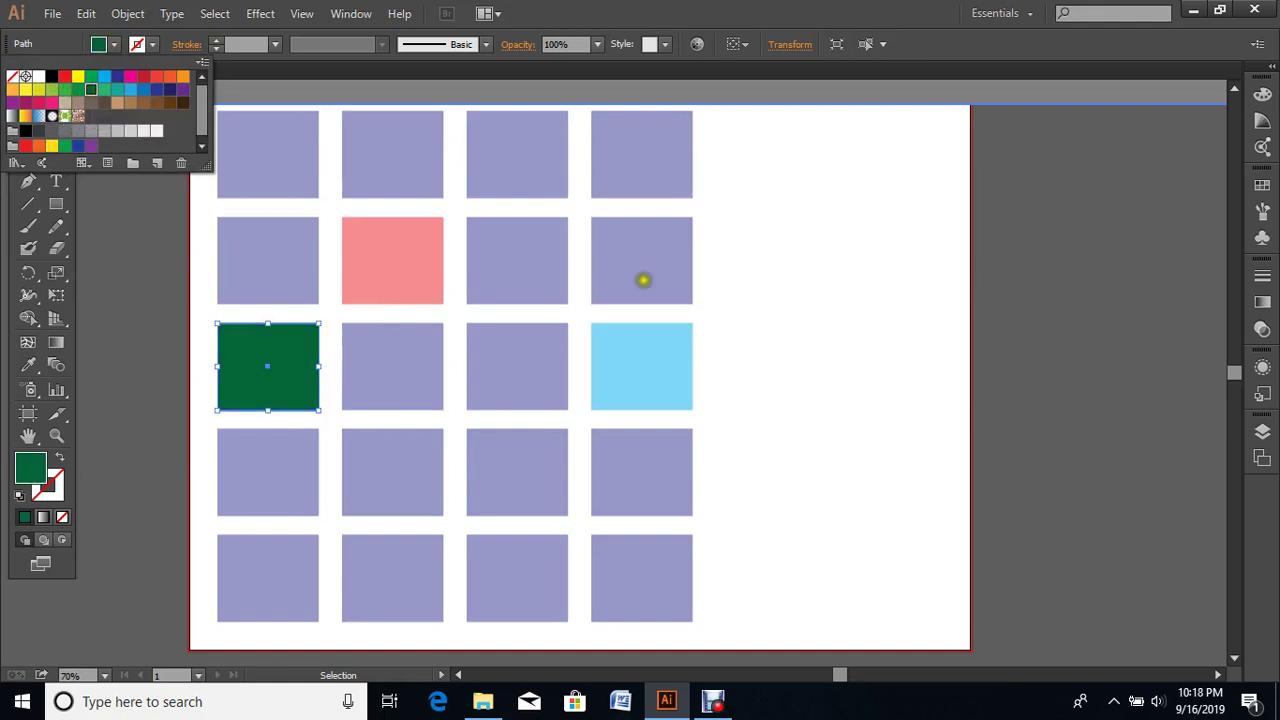
{"action": "left_click", "coordinate": [955, 293]}
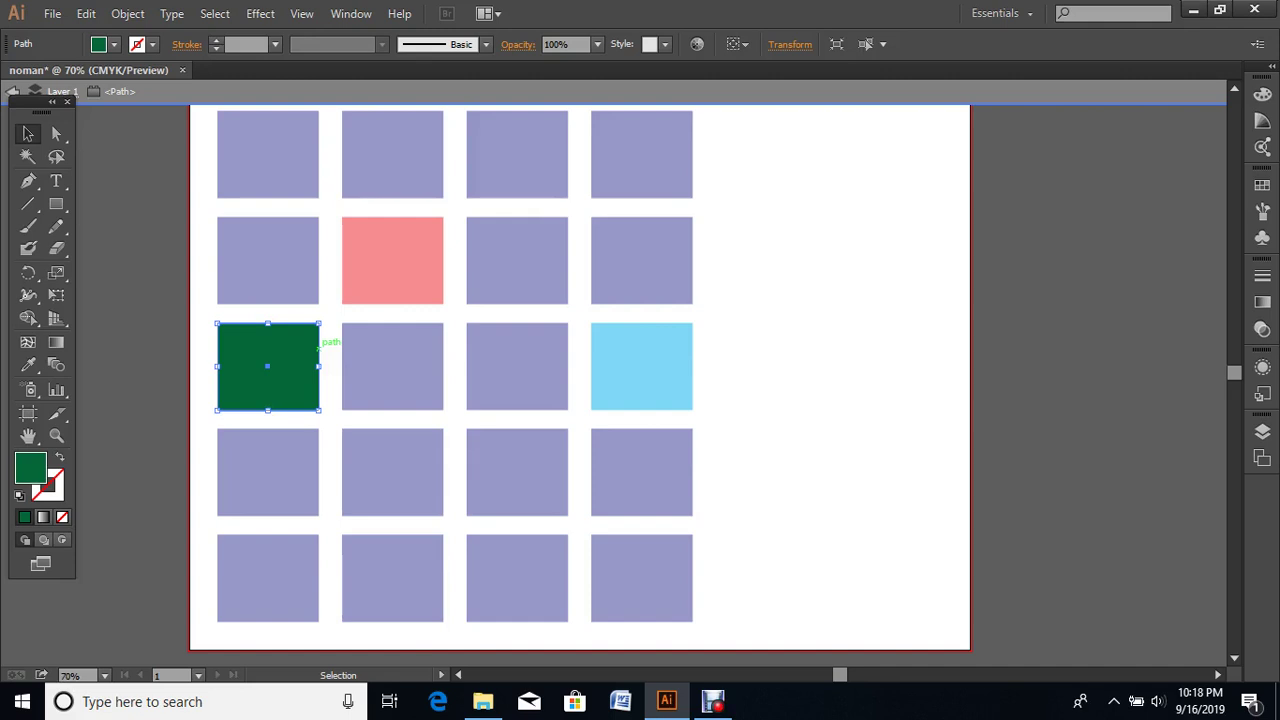
{"action": "double_click", "coordinate": [651, 351]}
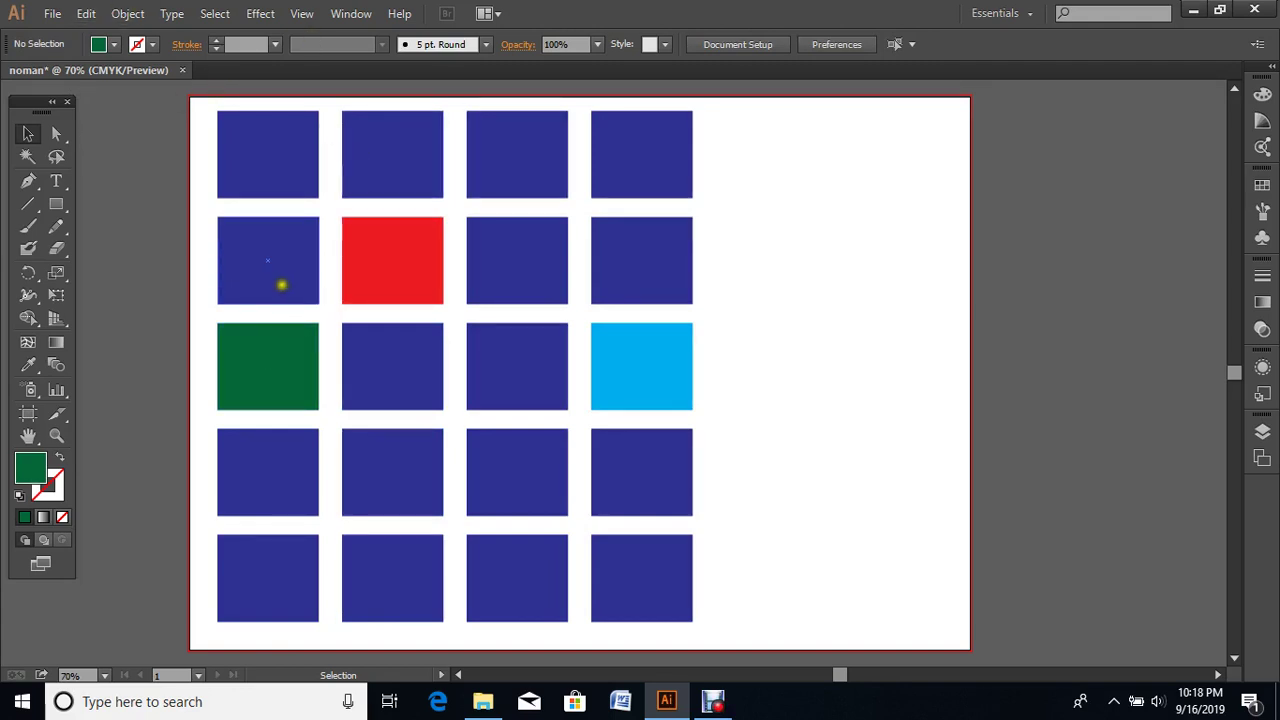
{"action": "left_click", "coordinate": [284, 264]}
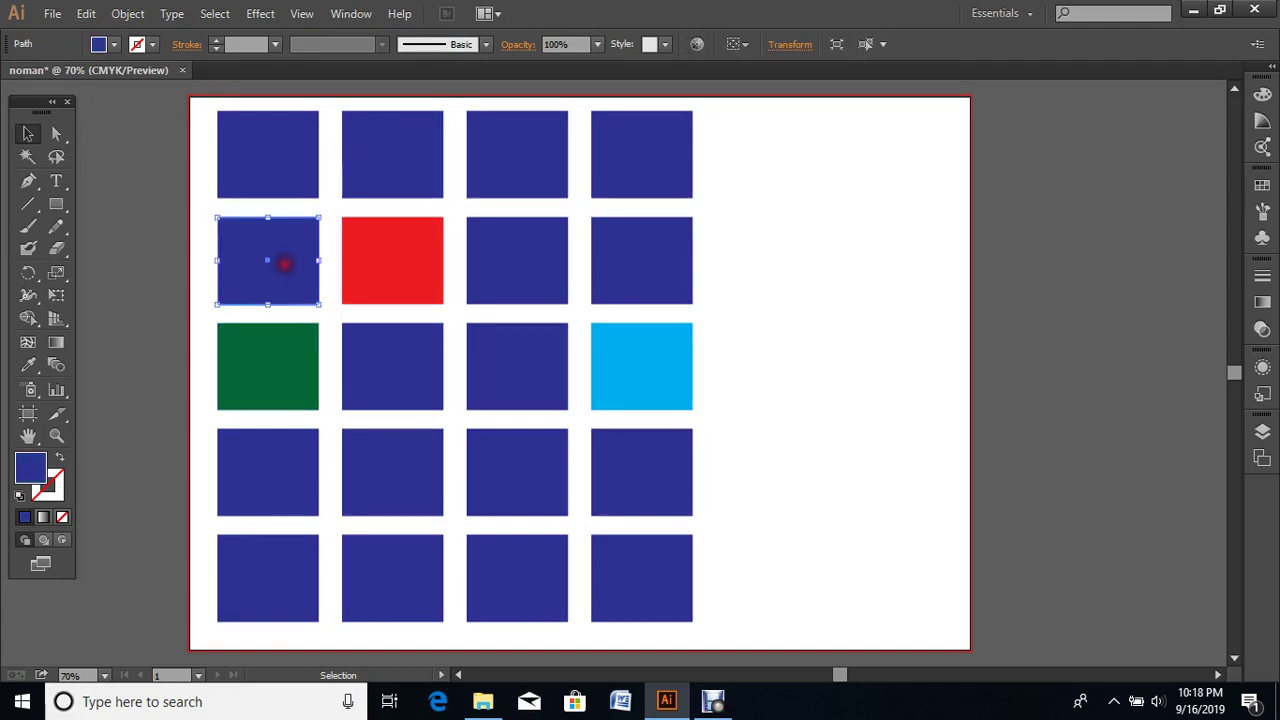
{"action": "left_click", "coordinate": [407, 484]}
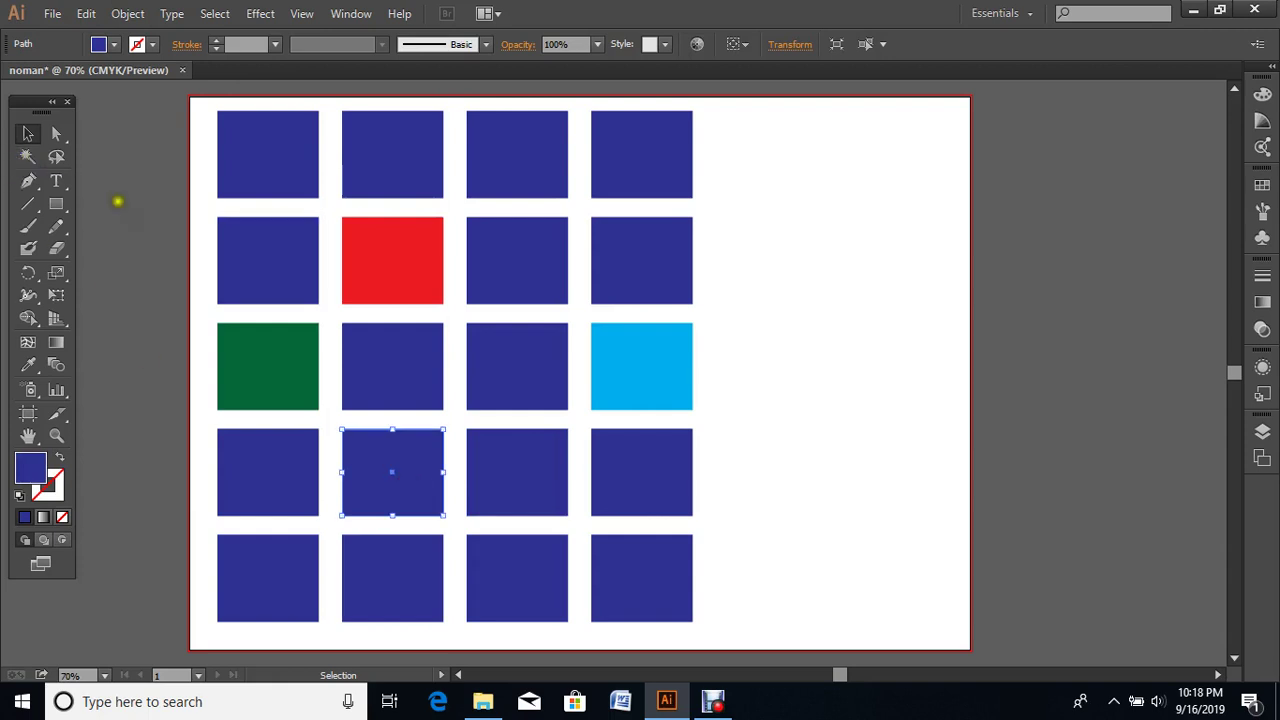
{"action": "left_click", "coordinate": [291, 368]}
{"action": "left_click", "coordinate": [27, 160]}
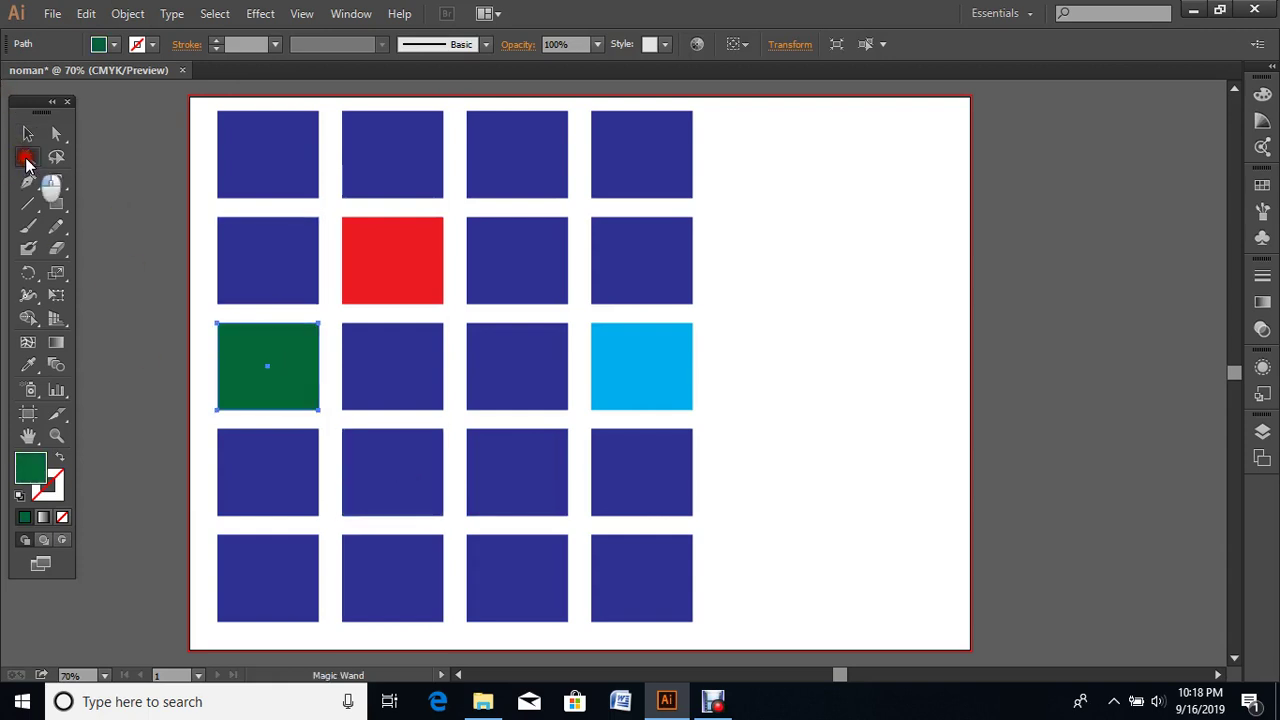
{"action": "left_click", "coordinate": [266, 160]}
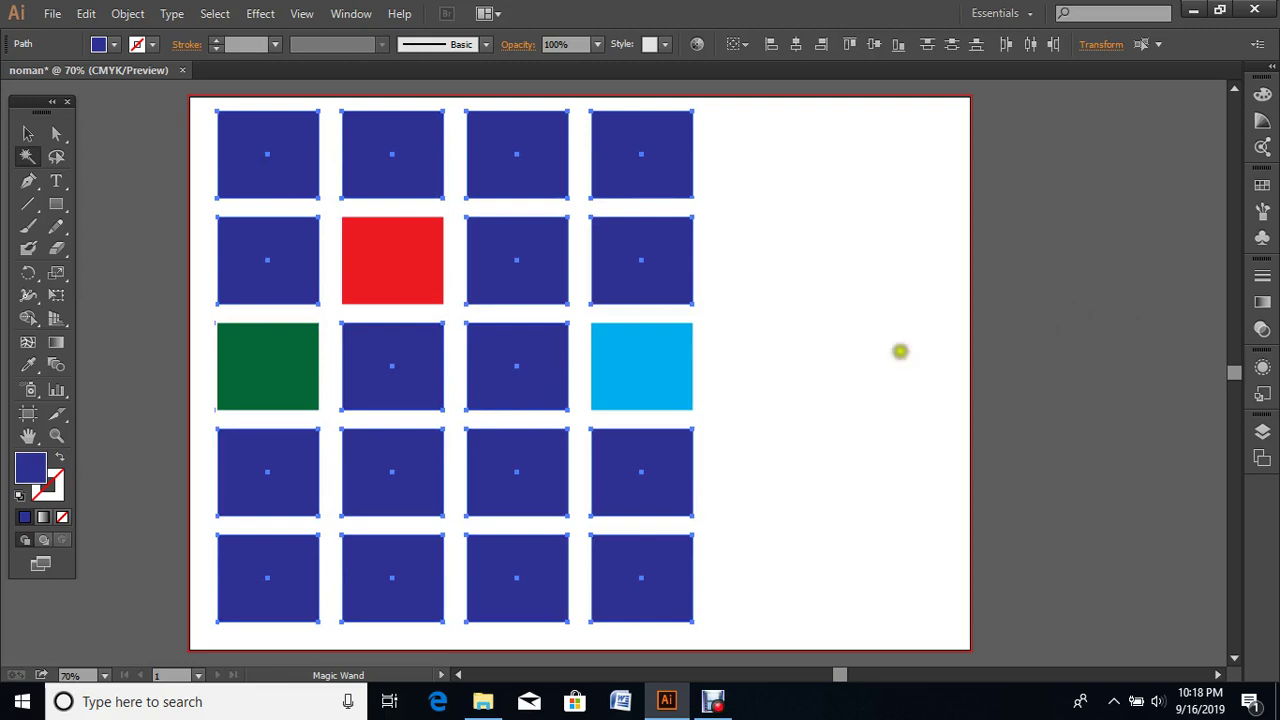
{"action": "left_click", "coordinate": [429, 281]}
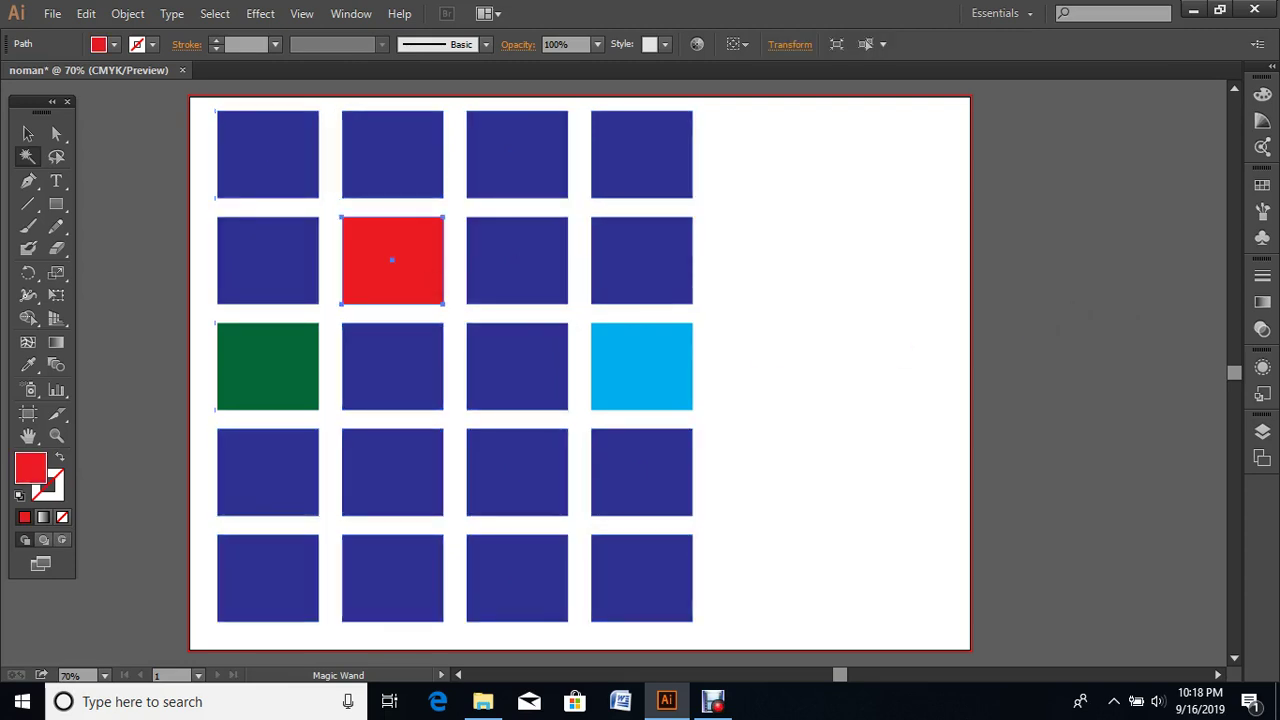
Step: Select the row 4, column 3 square and change its fill to red
{"action": "left_click", "coordinate": [27, 133]}
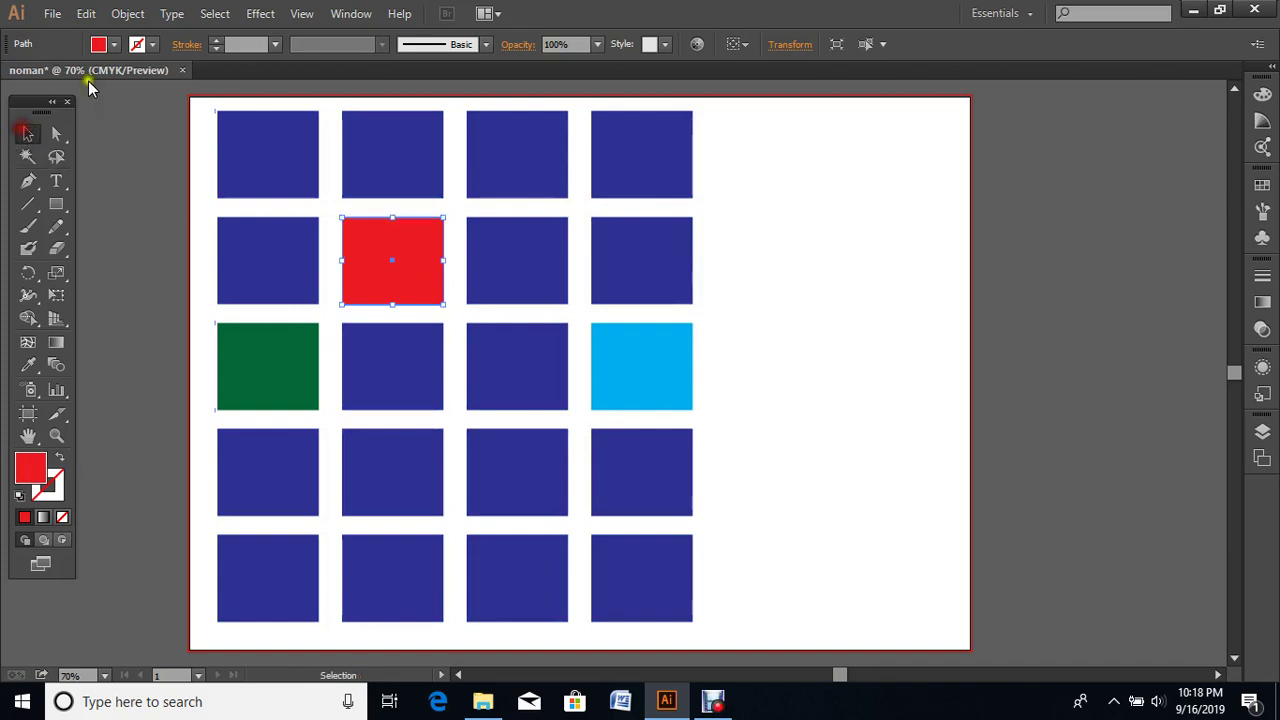
{"action": "left_click", "coordinate": [531, 450]}
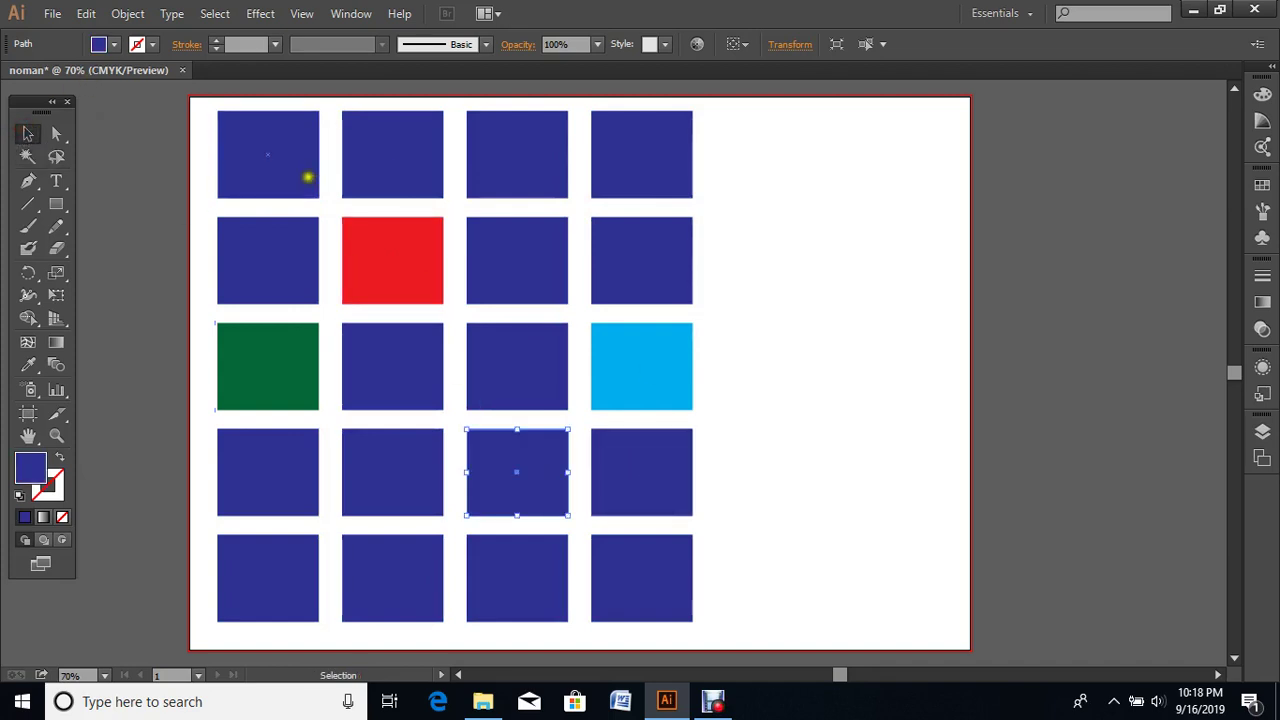
{"action": "left_click", "coordinate": [114, 44]}
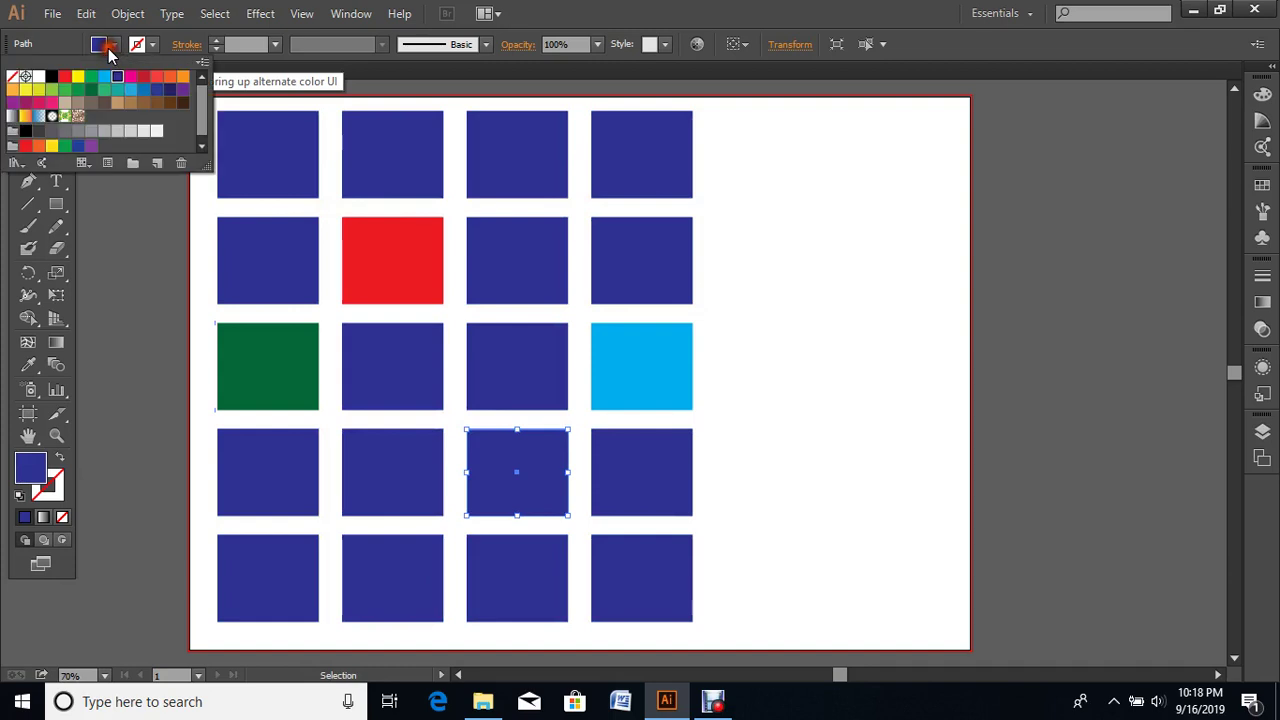
{"action": "left_click", "coordinate": [92, 76]}
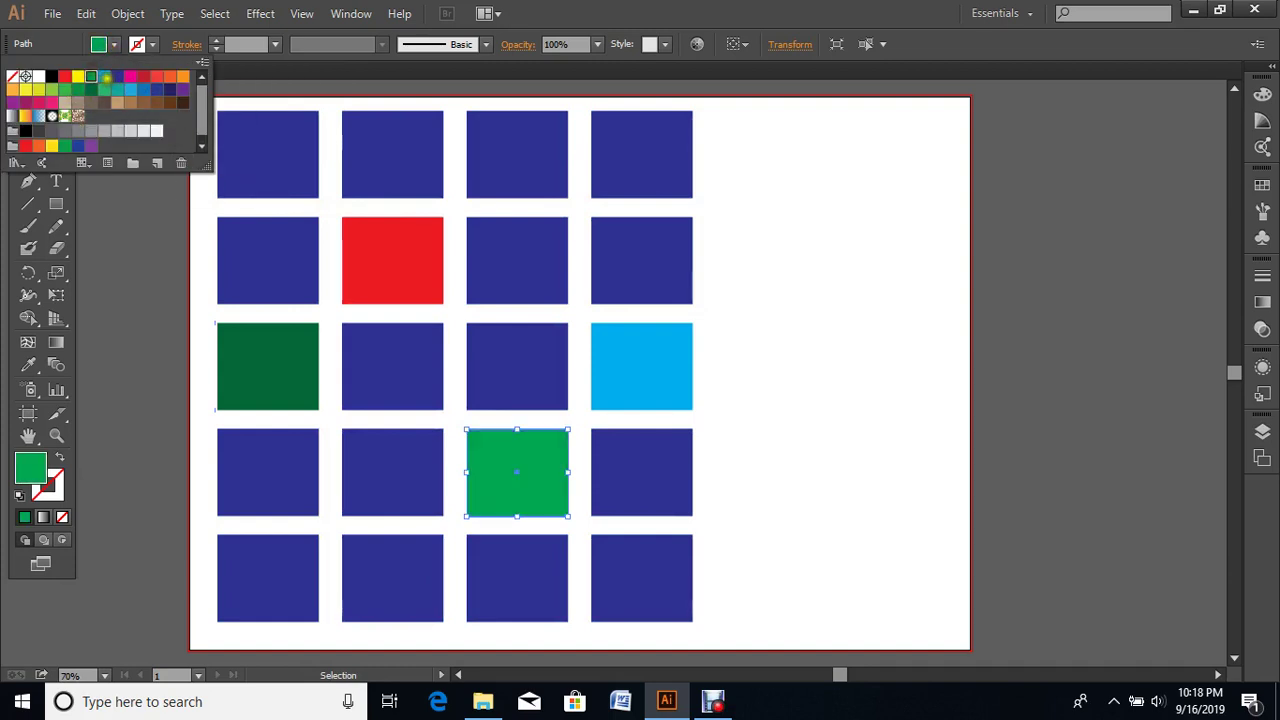
{"action": "left_click", "coordinate": [64, 76]}
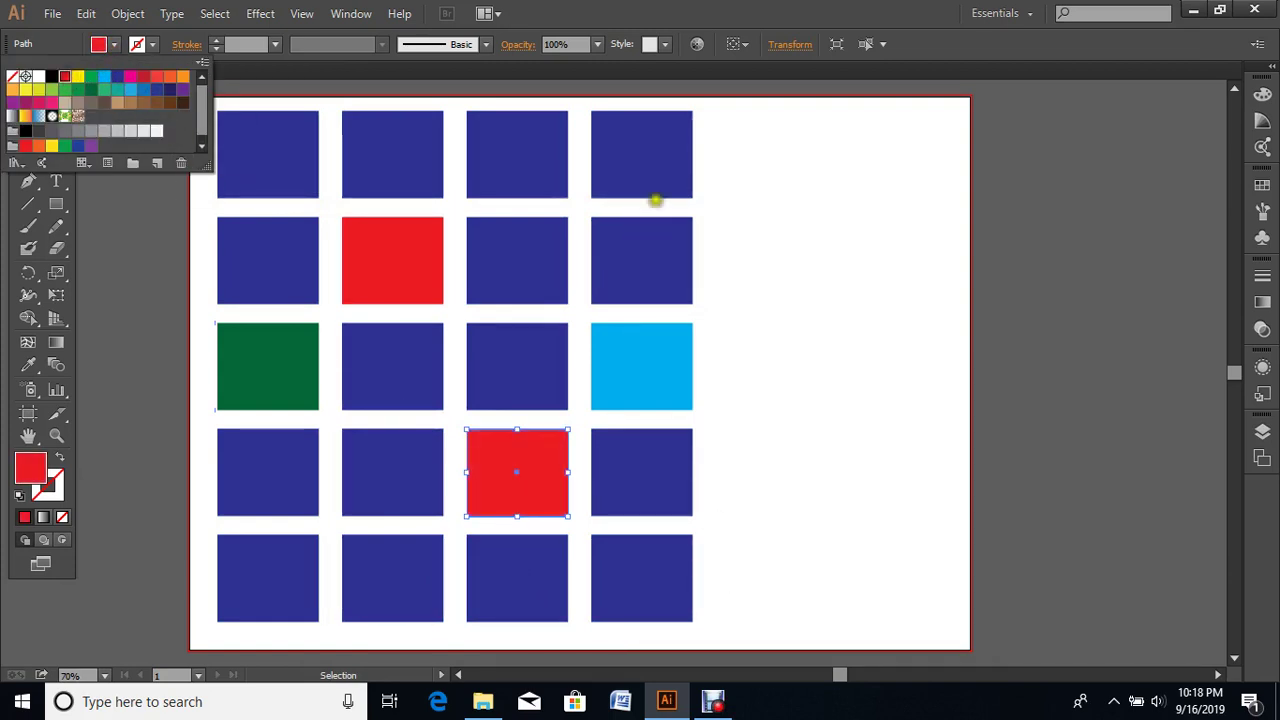
Step: Isolate the top-right square and fill it red, then select all red squares by matching colour
{"action": "double_click", "coordinate": [660, 154]}
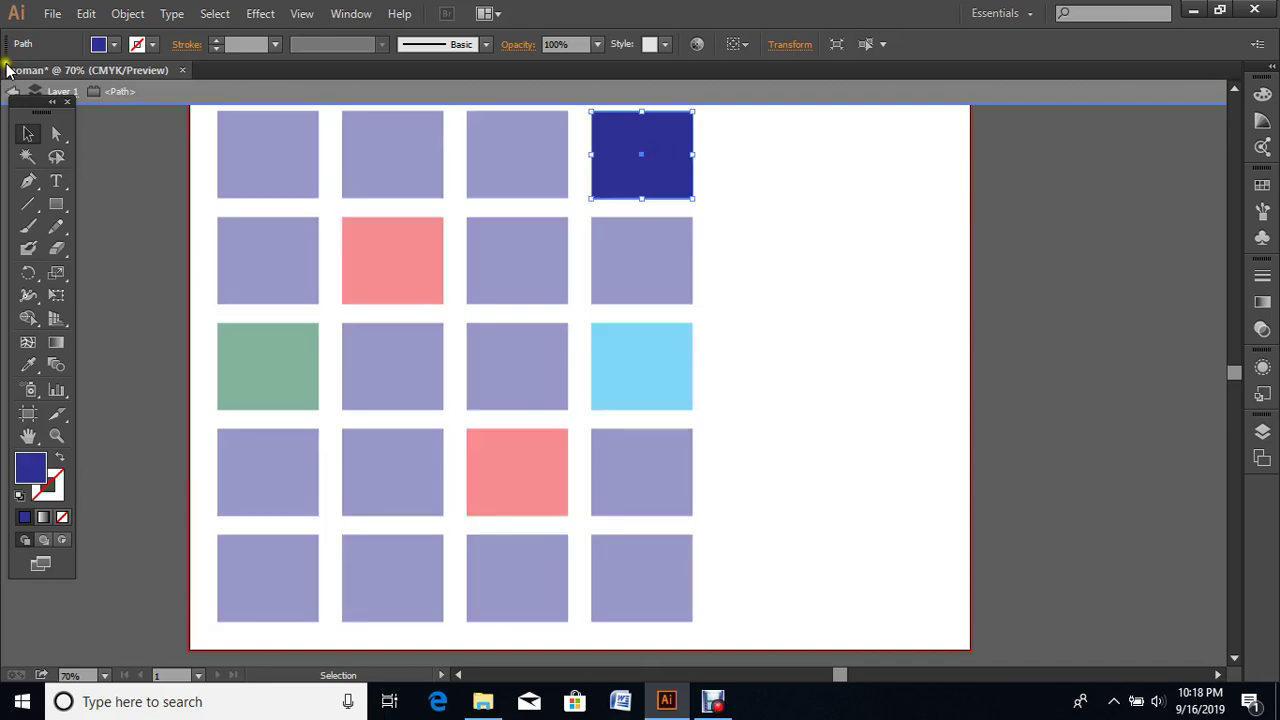
{"action": "left_click", "coordinate": [114, 44]}
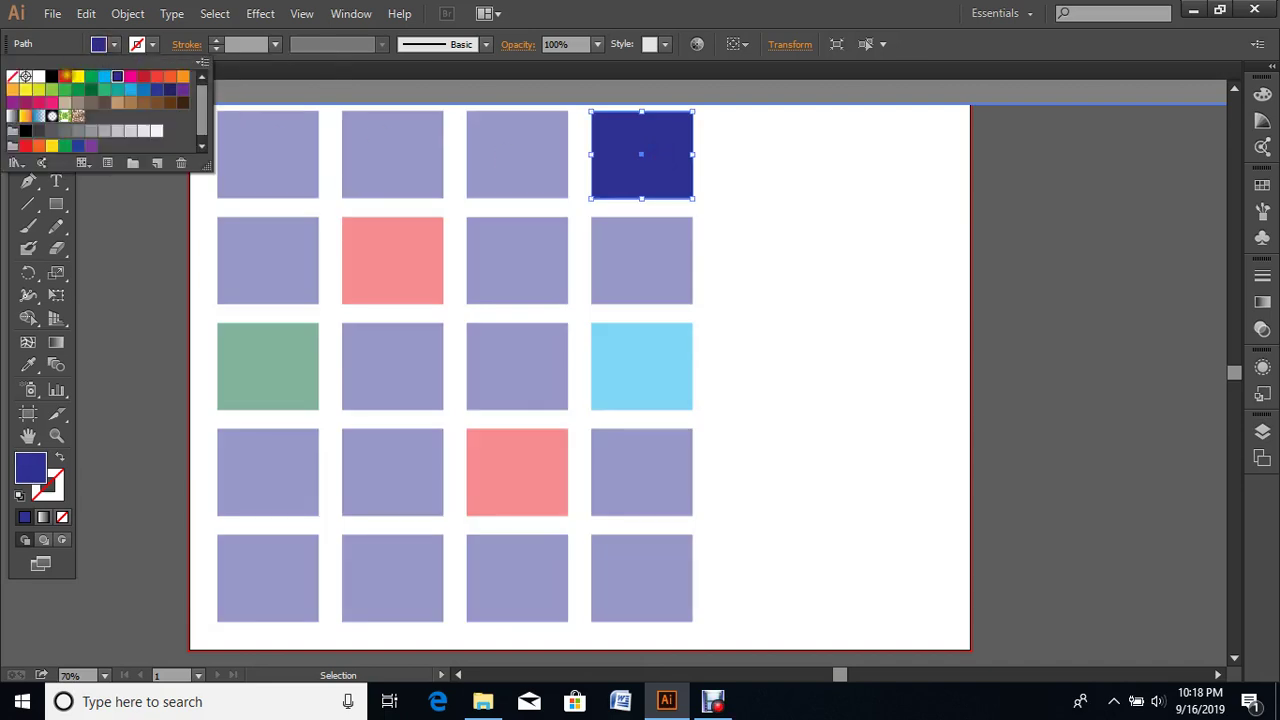
{"action": "left_click", "coordinate": [64, 76]}
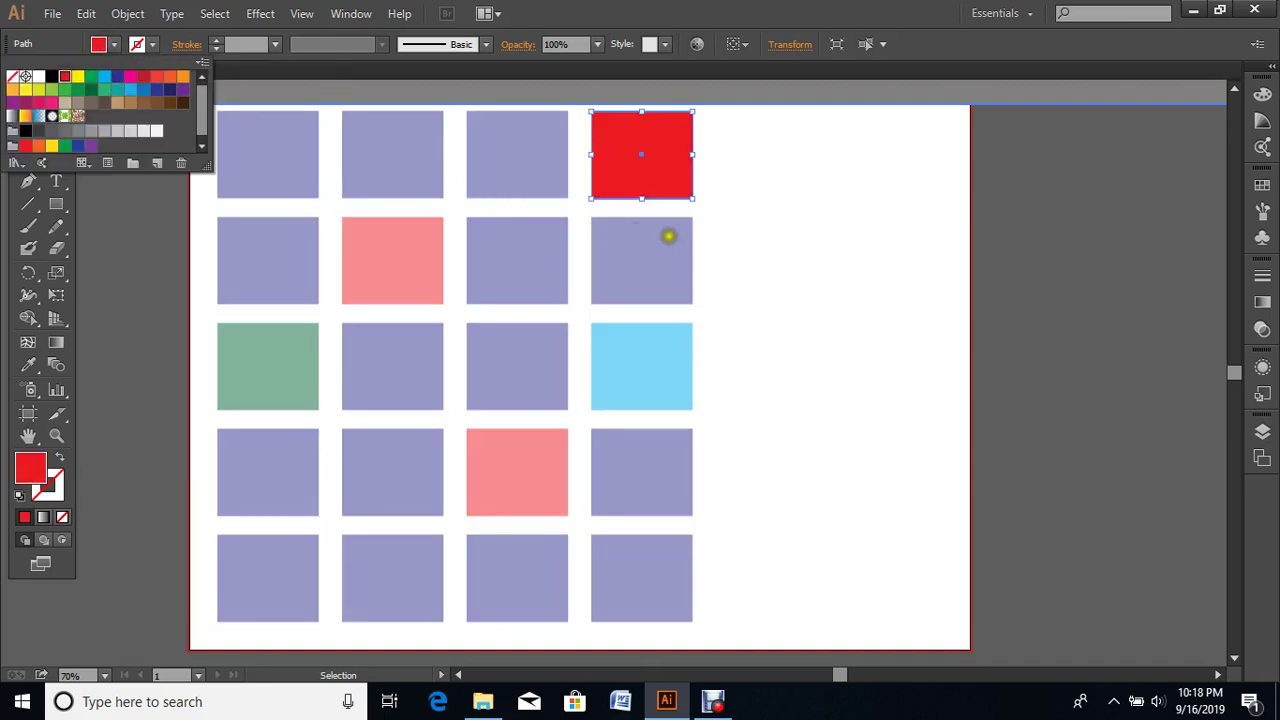
{"action": "left_click", "coordinate": [780, 282]}
{"action": "double_click", "coordinate": [780, 282]}
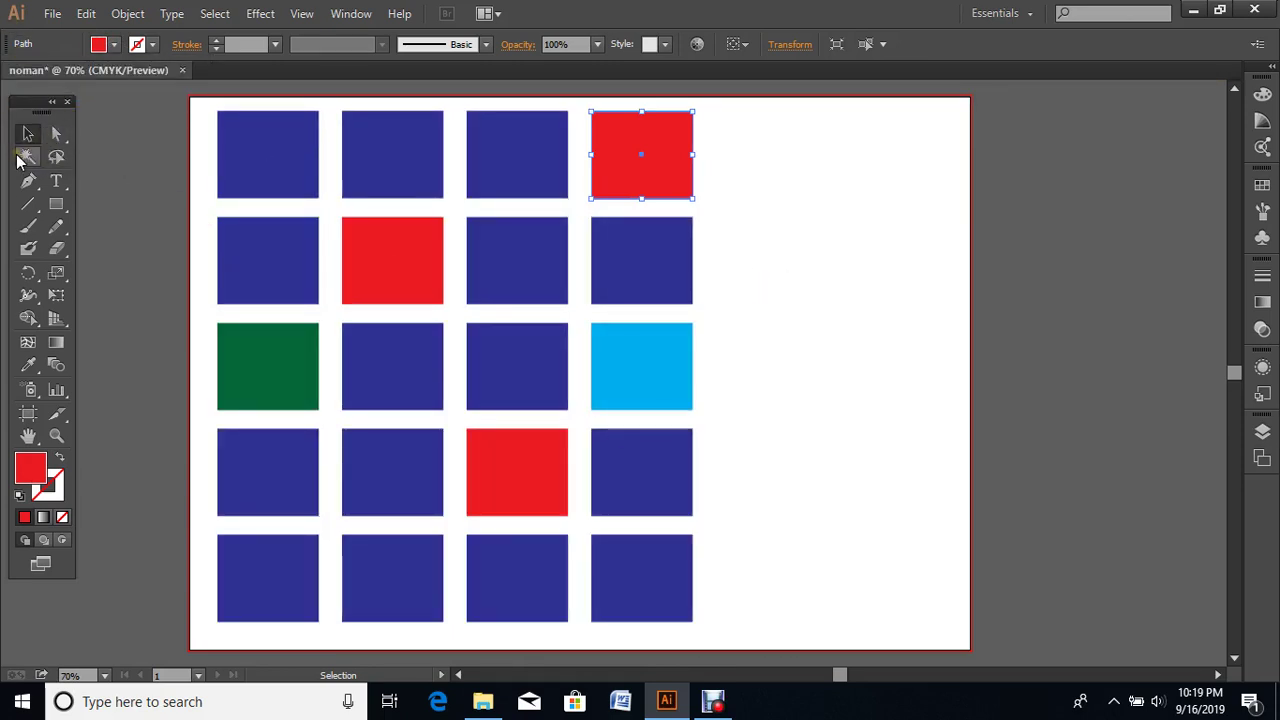
{"action": "left_click", "coordinate": [27, 157]}
{"action": "left_click", "coordinate": [383, 241]}
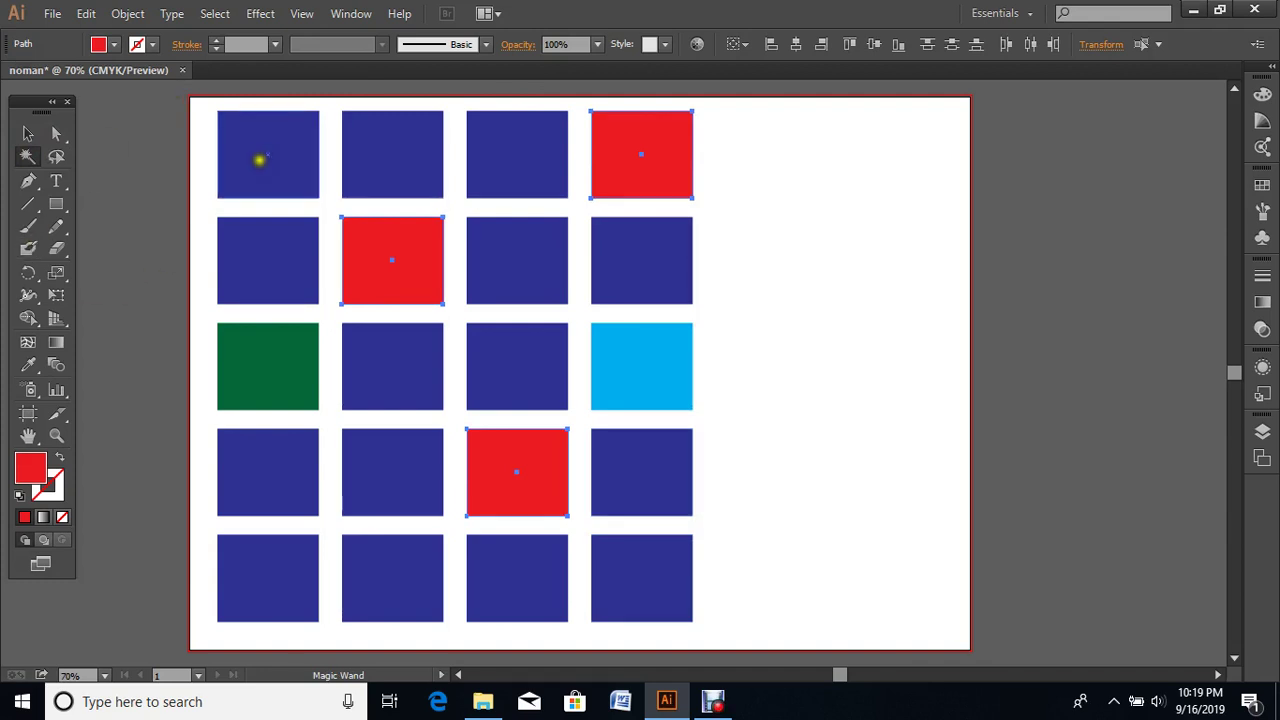
Step: Select the blue squares by colour and try the Lasso, then deselect everything with the Selection Tool
{"action": "left_click", "coordinate": [269, 151]}
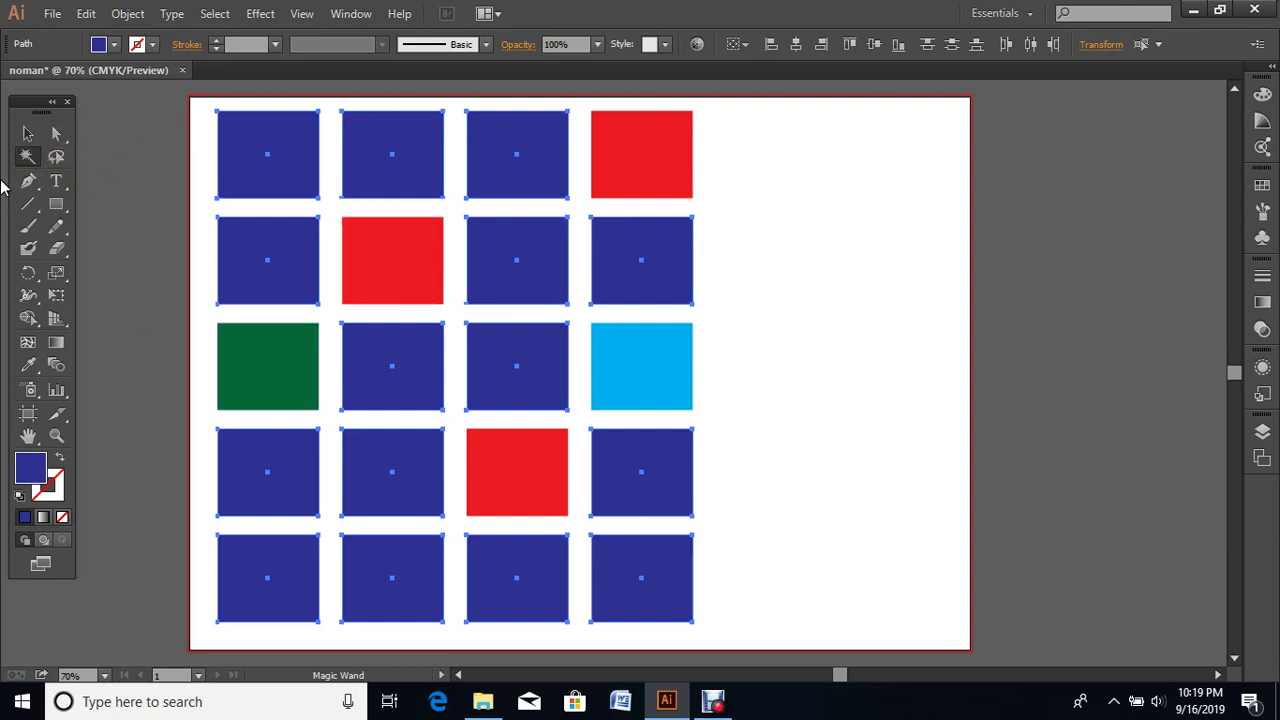
{"action": "left_click", "coordinate": [29, 161]}
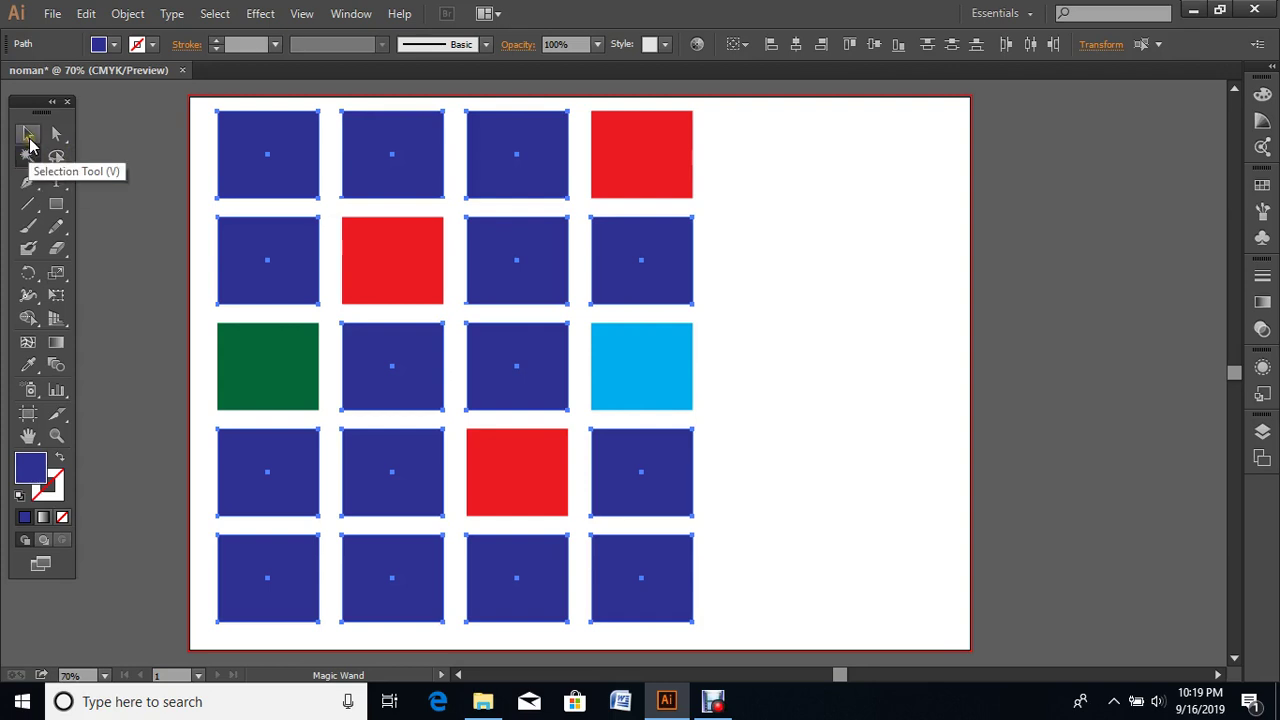
{"action": "left_click", "coordinate": [56, 158]}
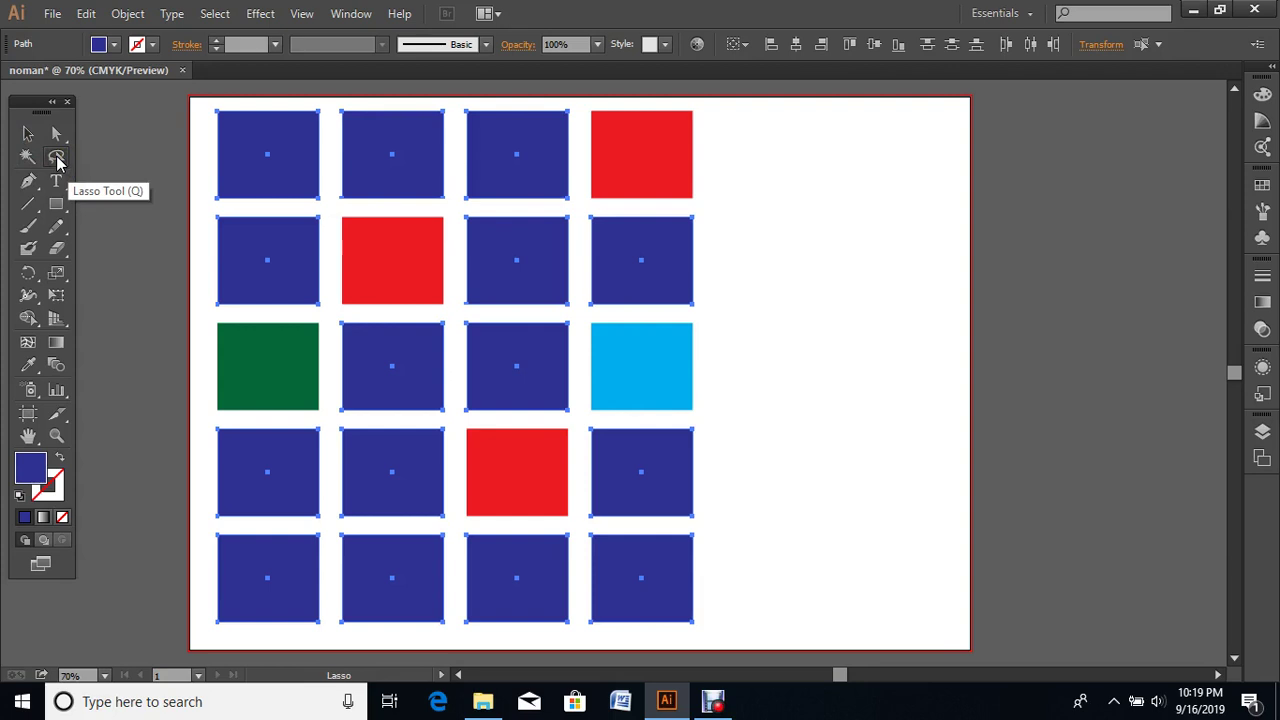
{"action": "left_click", "coordinate": [27, 133]}
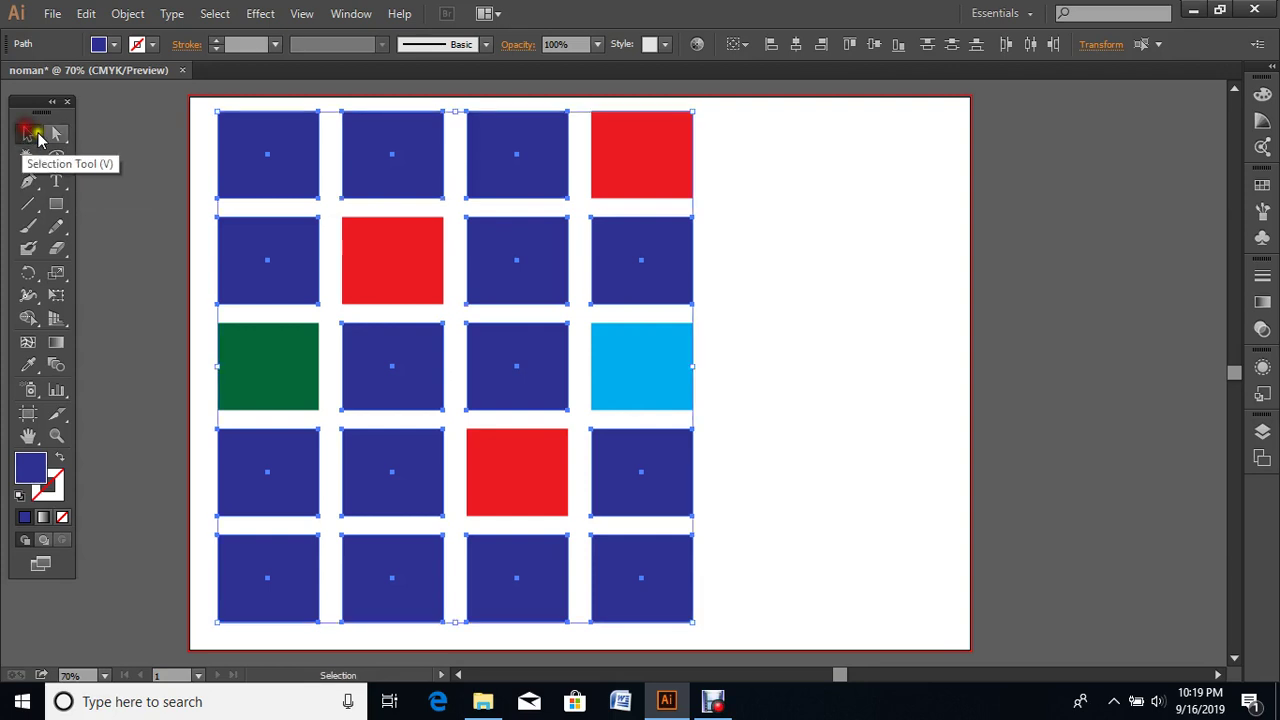
{"action": "left_click", "coordinate": [808, 271]}
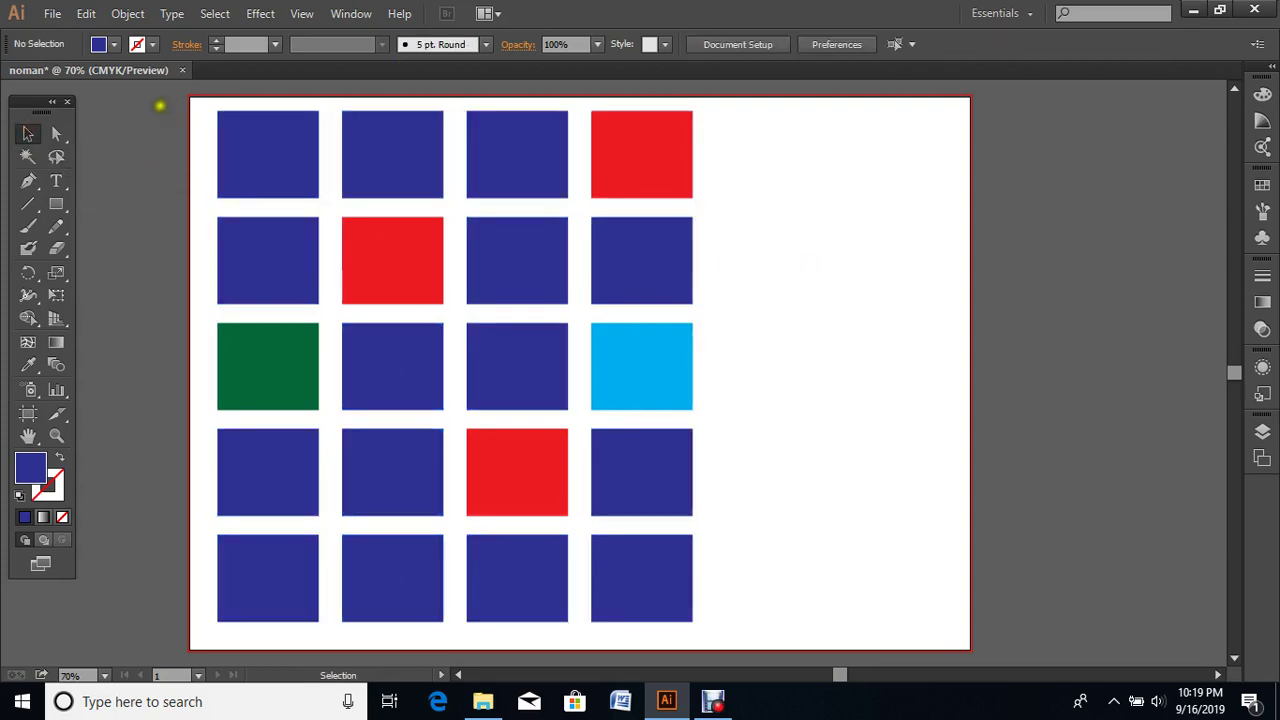
{"action": "left_click_drag", "start_coordinate": [203, 112], "coordinate": [720, 600]}
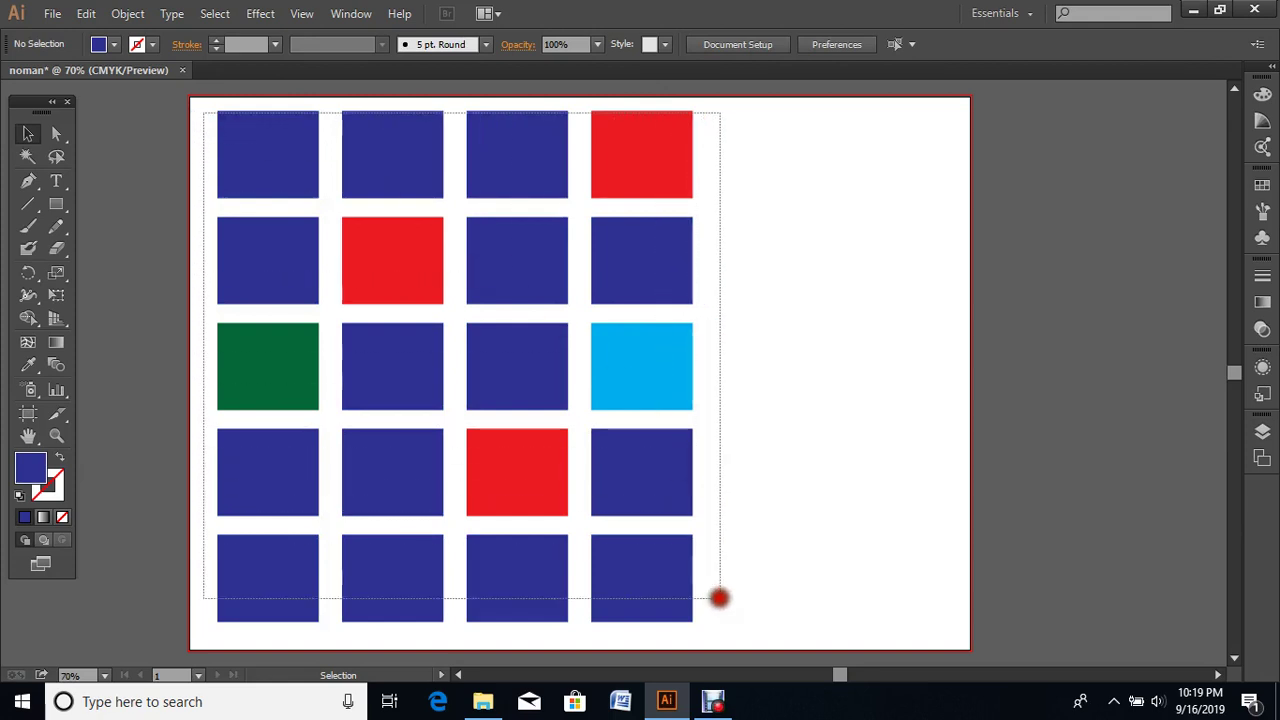
{"action": "left_click", "coordinate": [752, 476]}
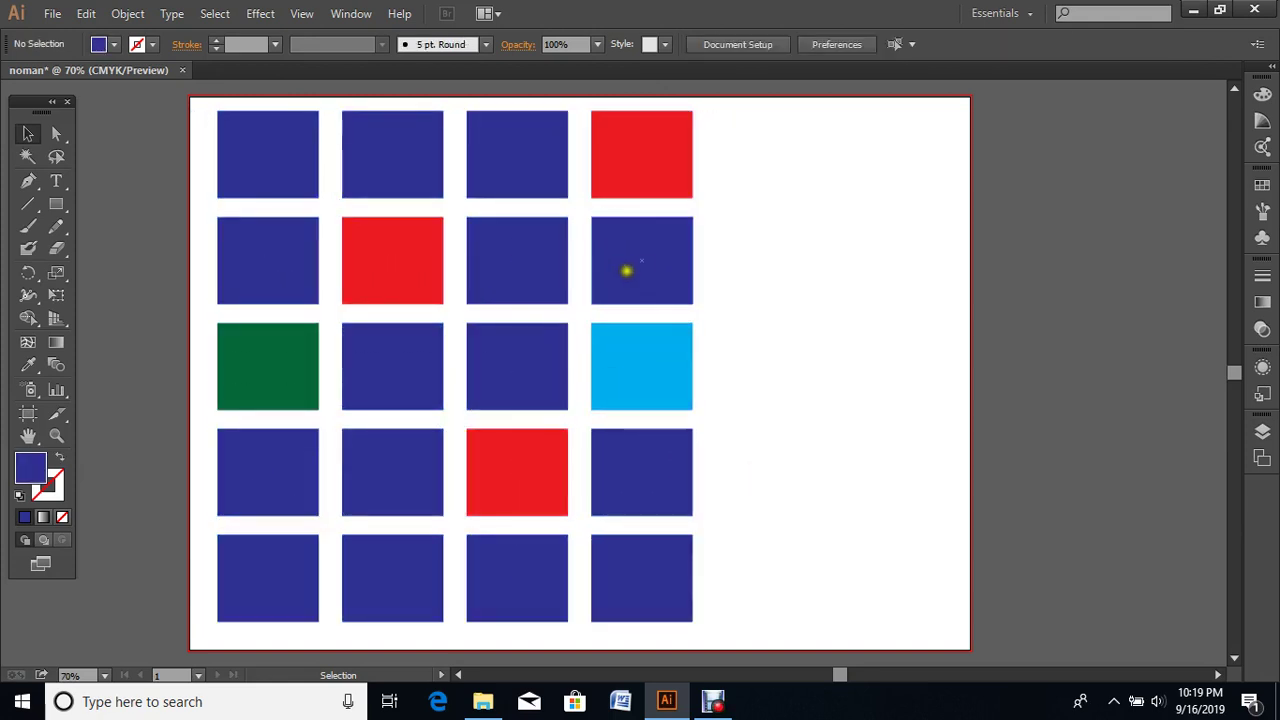
{"action": "left_click_drag", "start_coordinate": [662, 178], "coordinate": [851, 204]}
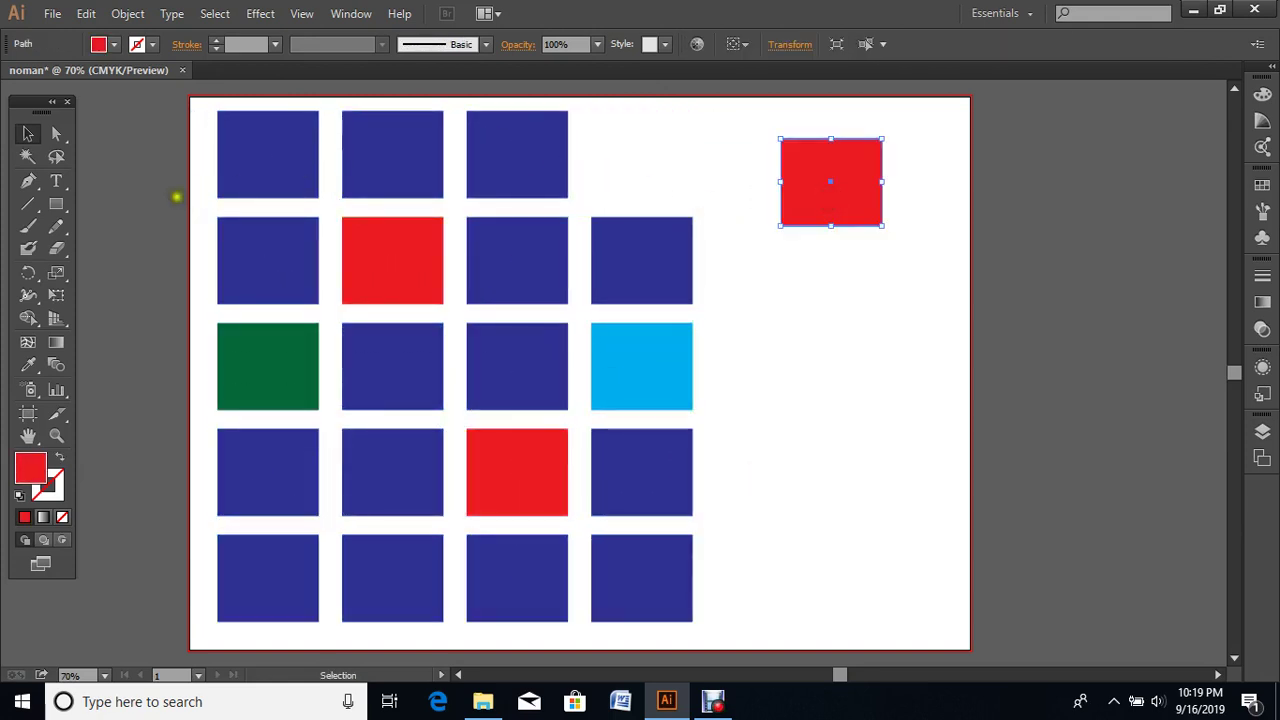
{"action": "left_click_drag", "start_coordinate": [259, 159], "coordinate": [115, 178]}
{"action": "left_click_drag", "start_coordinate": [266, 369], "coordinate": [149, 413]}
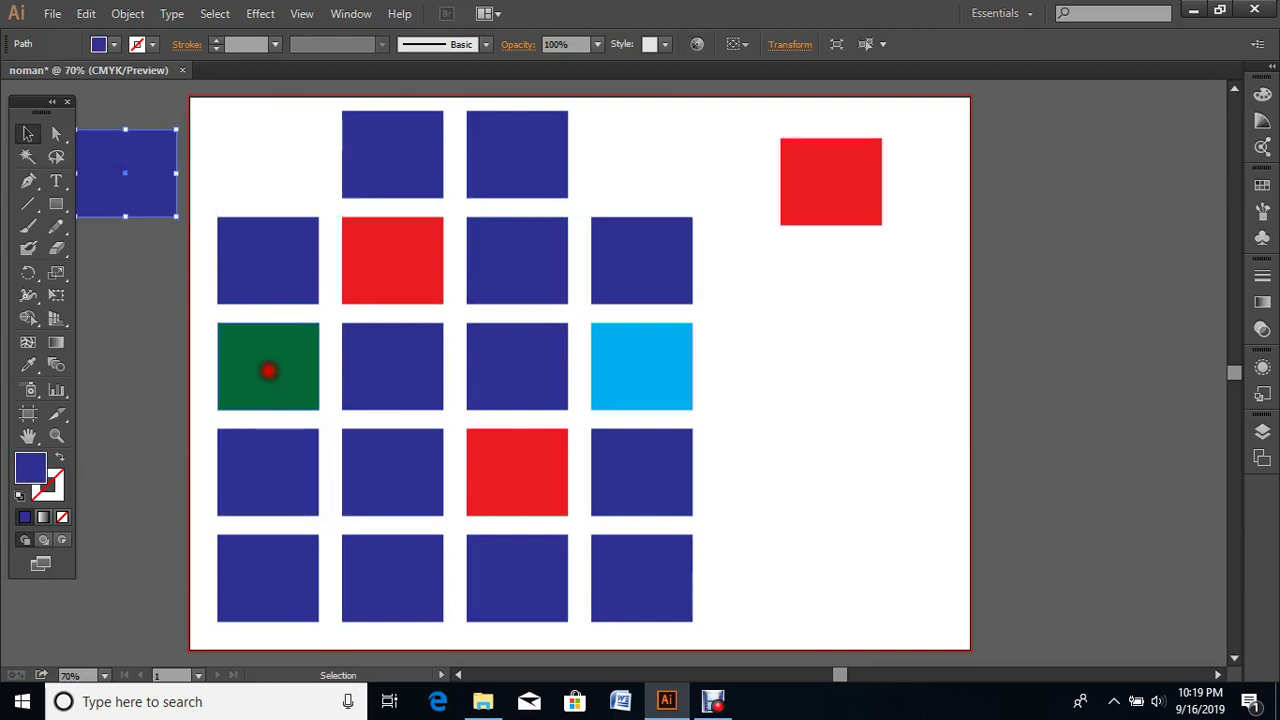
{"action": "key", "text": "a"}
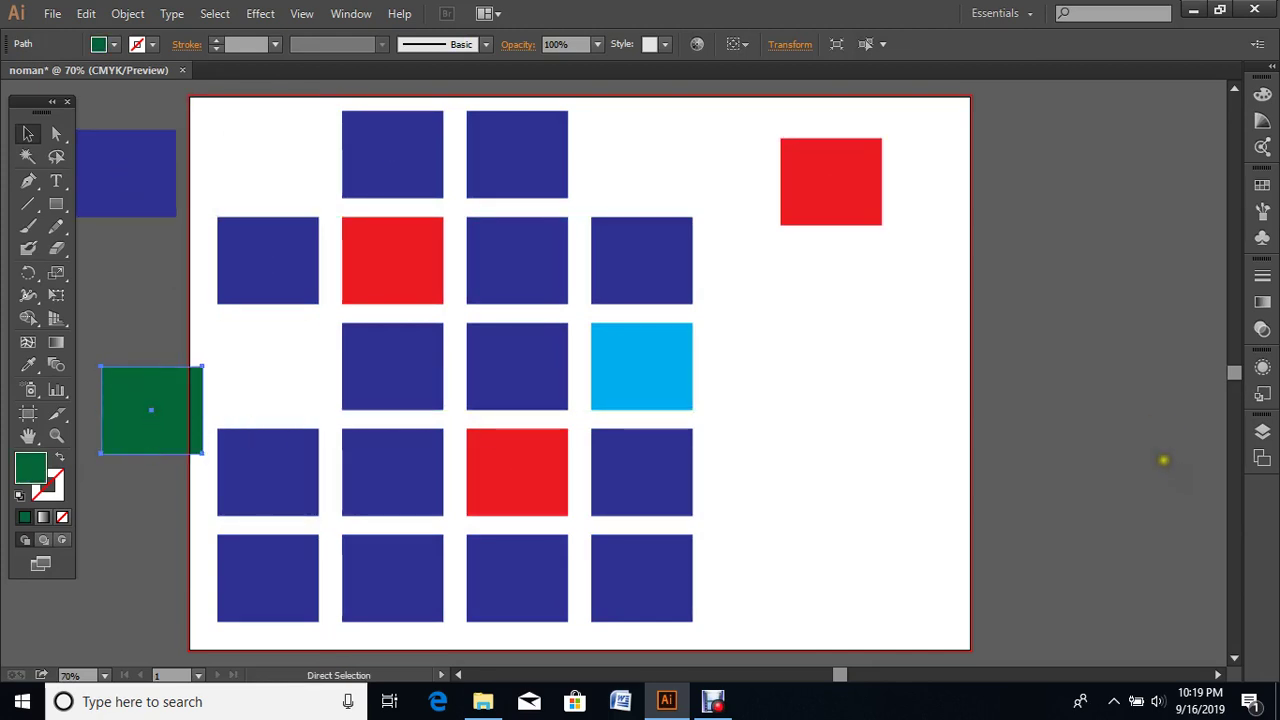
{"action": "key", "text": "ctrl+z"}
{"action": "key", "text": "ctrl+z"}
{"action": "key", "text": "ctrl+z"}
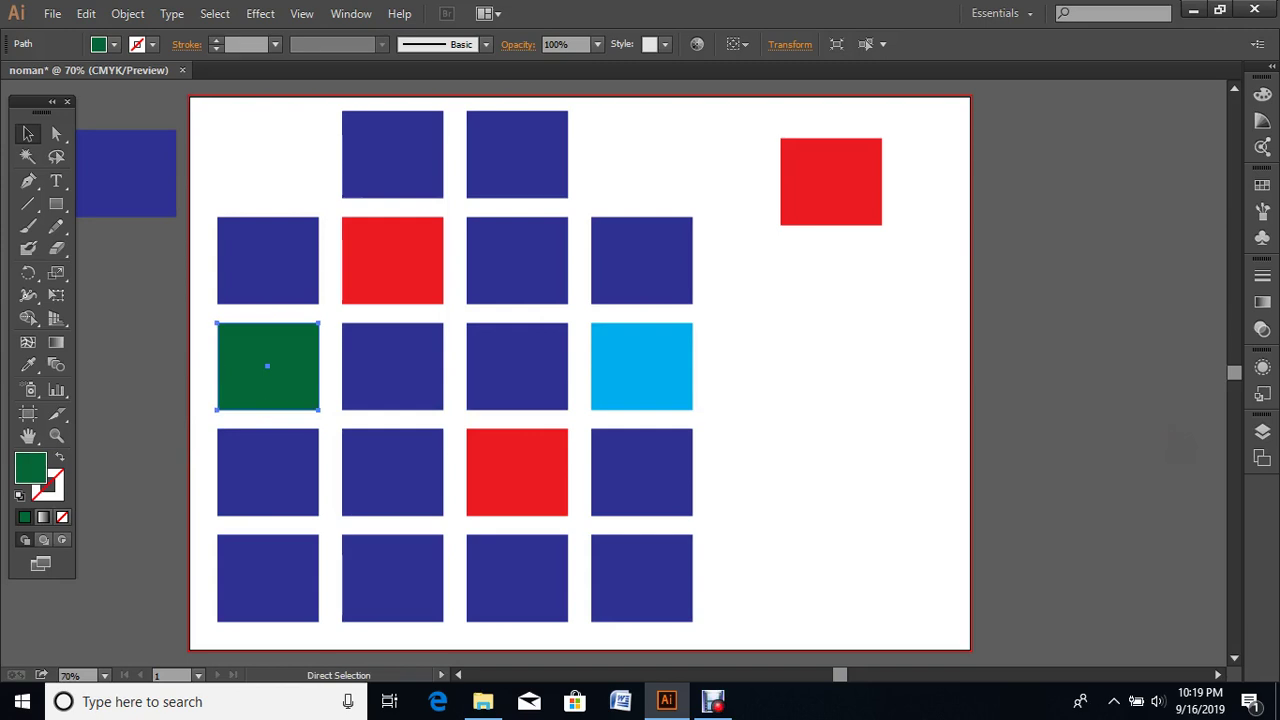
{"action": "key", "text": "ctrl+z"}
{"action": "key", "text": "ctrl+z"}
{"action": "key", "text": "v"}
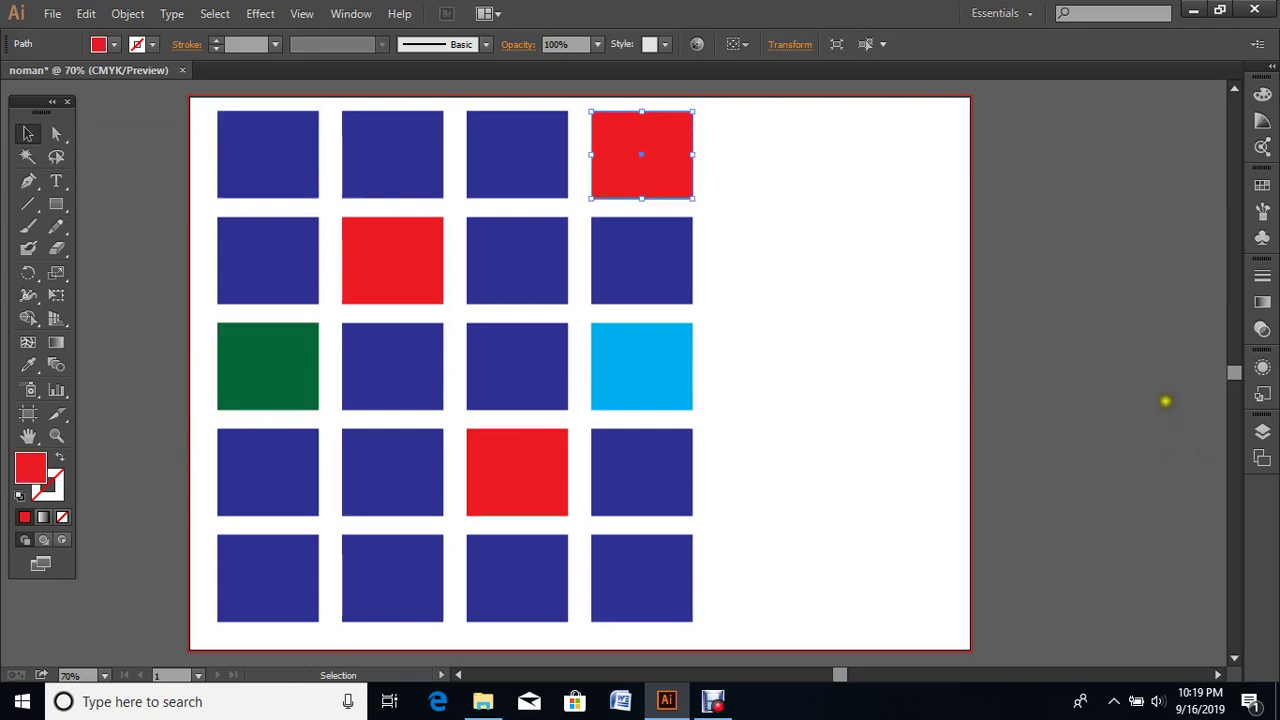
{"action": "left_click", "coordinate": [866, 382]}
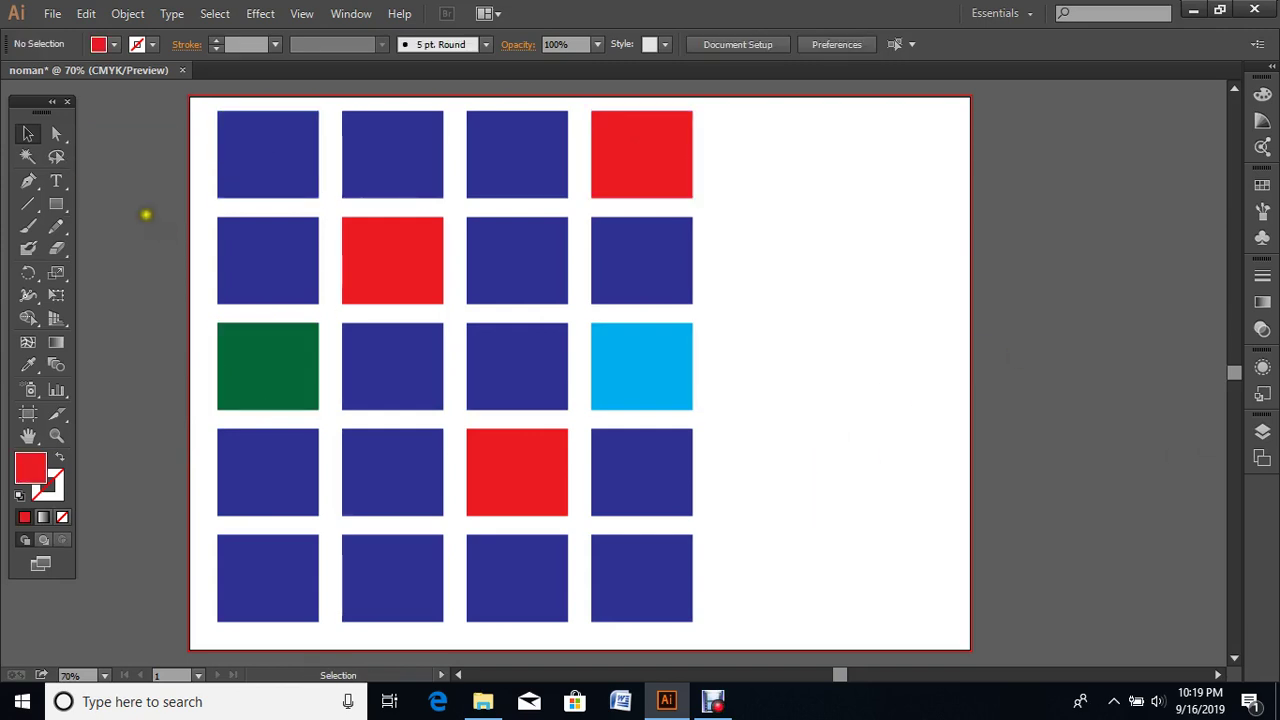
Step: Marquee-select all twenty squares, Group them, and drag the group rightward on the artboard
{"action": "mouse_move", "coordinate": [190, 120]}
{"action": "left_mouse_down"}
{"action": "mouse_move", "coordinate": [497, 309]}
{"action": "mouse_move", "coordinate": [649, 466]}
{"action": "mouse_move", "coordinate": [677, 511]}
{"action": "mouse_move", "coordinate": [690, 586]}
{"action": "left_mouse_up"}
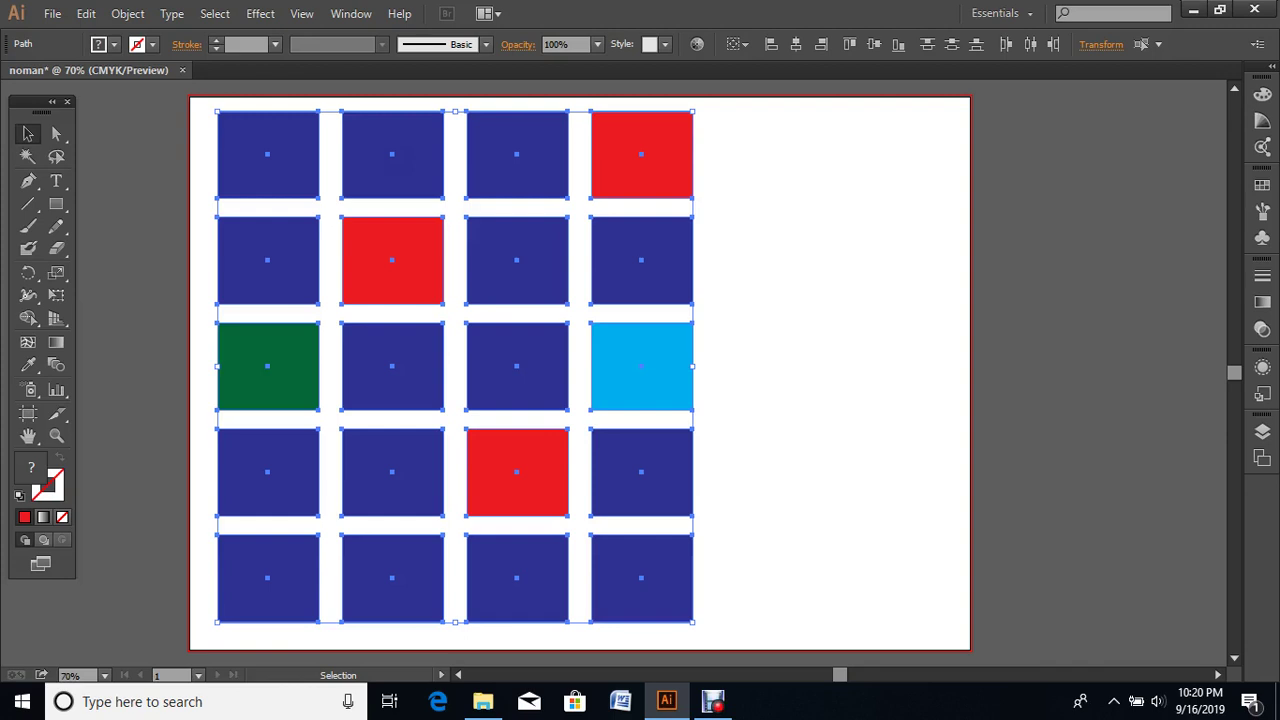
{"action": "right_click", "coordinate": [384, 149]}
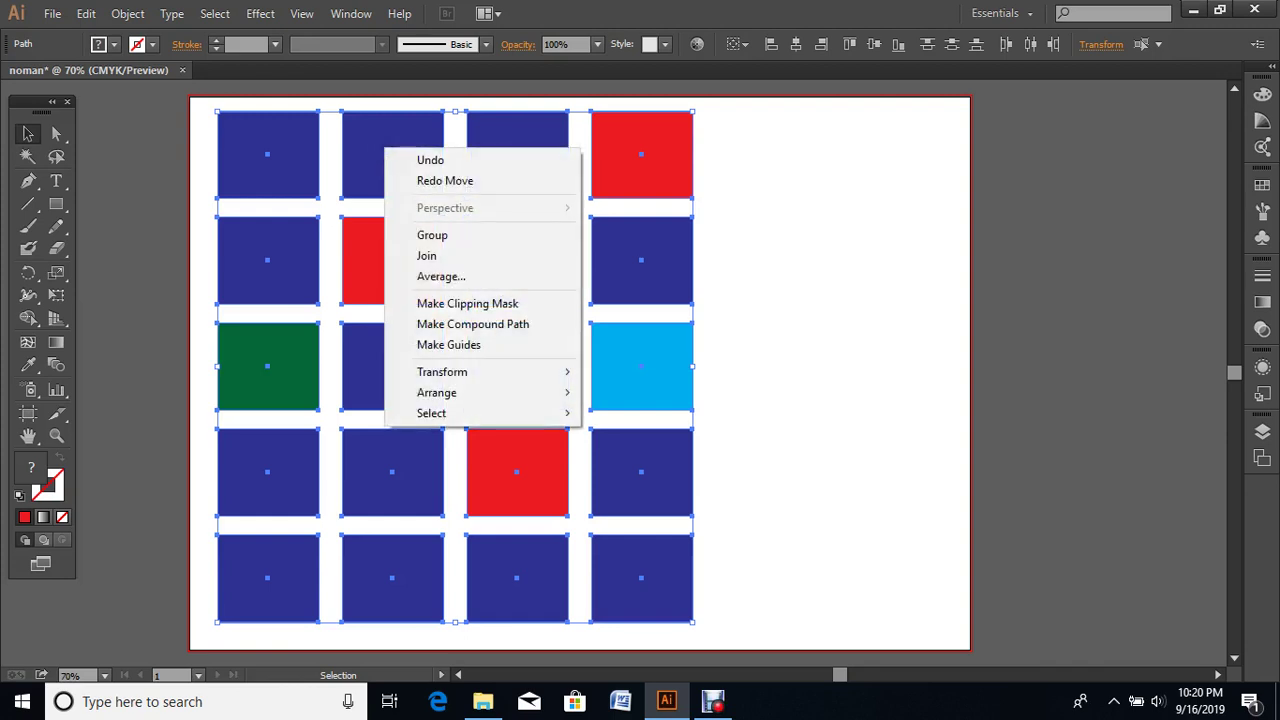
{"action": "left_click", "coordinate": [456, 240]}
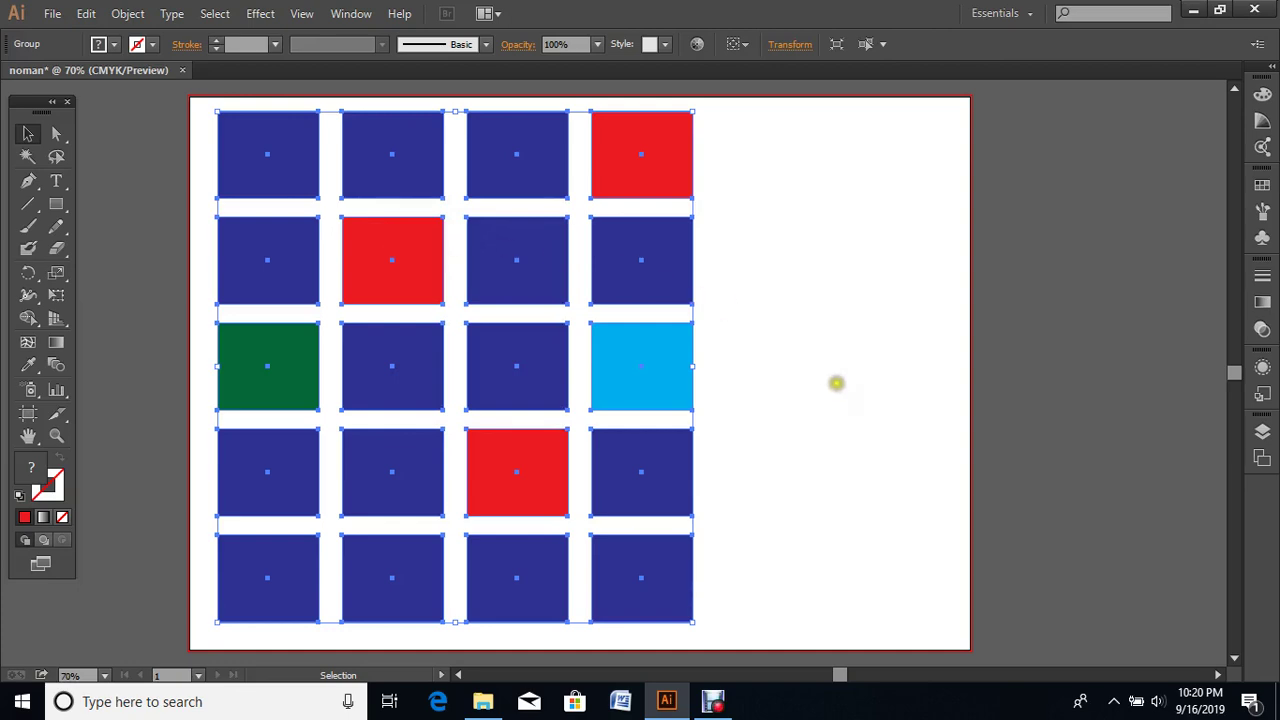
{"action": "left_click", "coordinate": [845, 347]}
{"action": "mouse_move", "coordinate": [660, 268]}
{"action": "left_mouse_down"}
{"action": "mouse_move", "coordinate": [848, 306]}
{"action": "mouse_move", "coordinate": [628, 314]}
{"action": "mouse_move", "coordinate": [737, 277]}
{"action": "mouse_move", "coordinate": [723, 282]}
{"action": "mouse_move", "coordinate": [733, 241]}
{"action": "mouse_move", "coordinate": [731, 281]}
{"action": "left_mouse_up"}
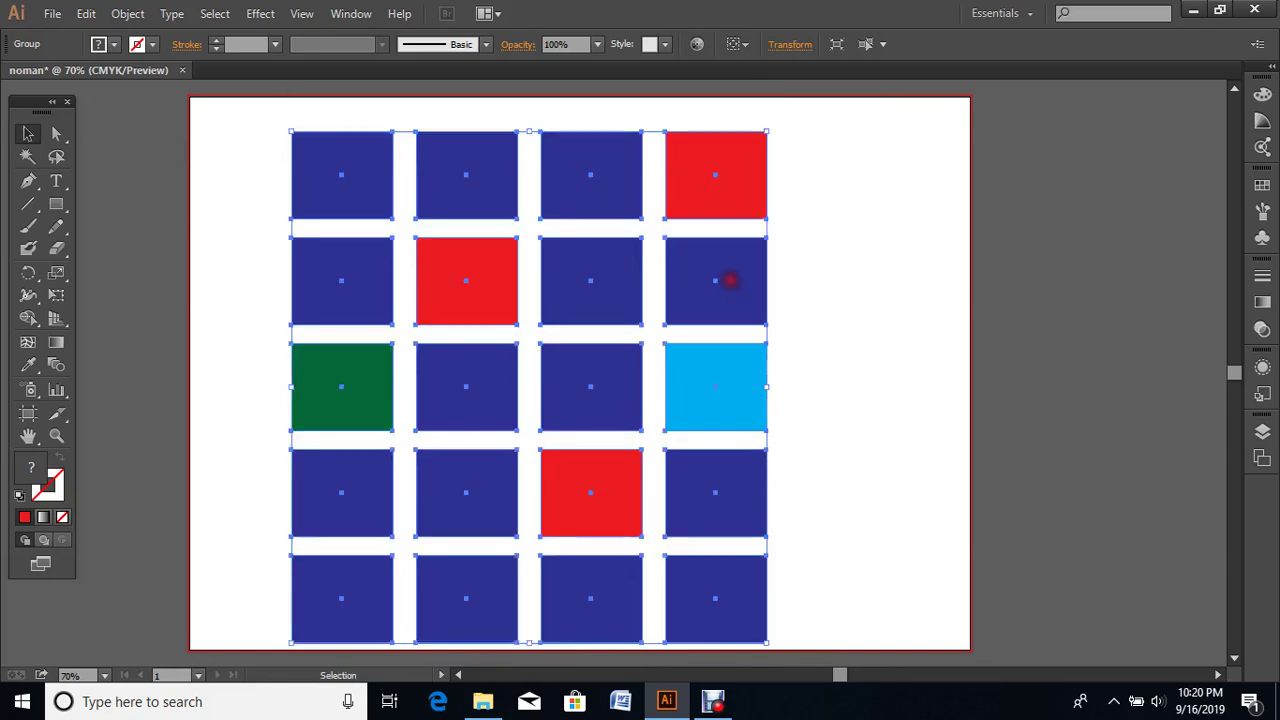
Step: Ungroup the grid through the right-click menu and deselect the squares
{"action": "left_click", "coordinate": [728, 279]}
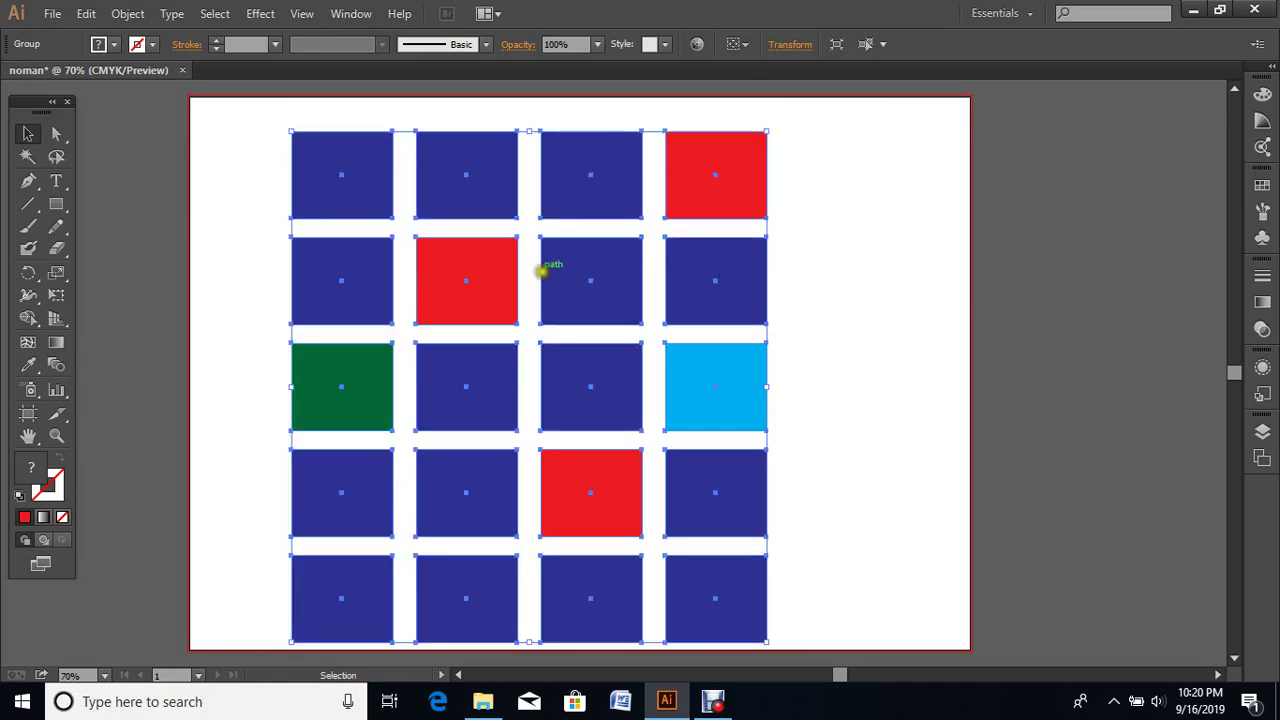
{"action": "right_click", "coordinate": [564, 266]}
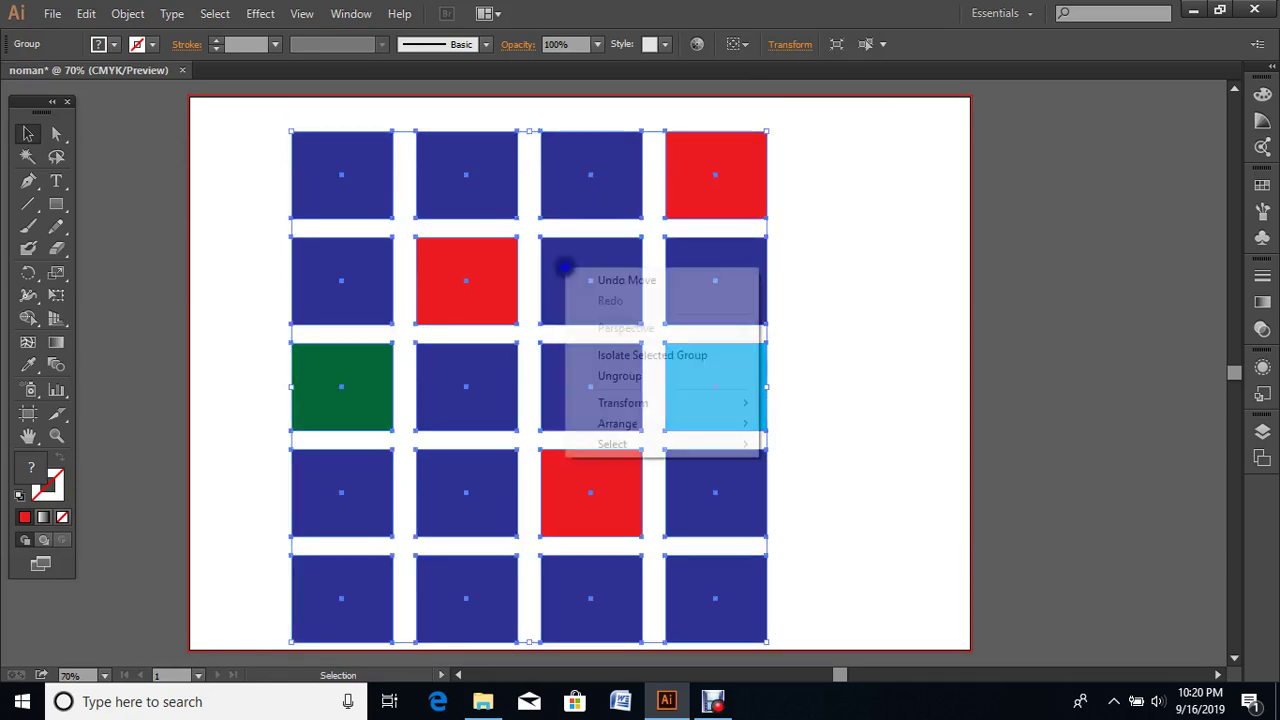
{"action": "left_click", "coordinate": [636, 380]}
{"action": "left_click", "coordinate": [860, 302]}
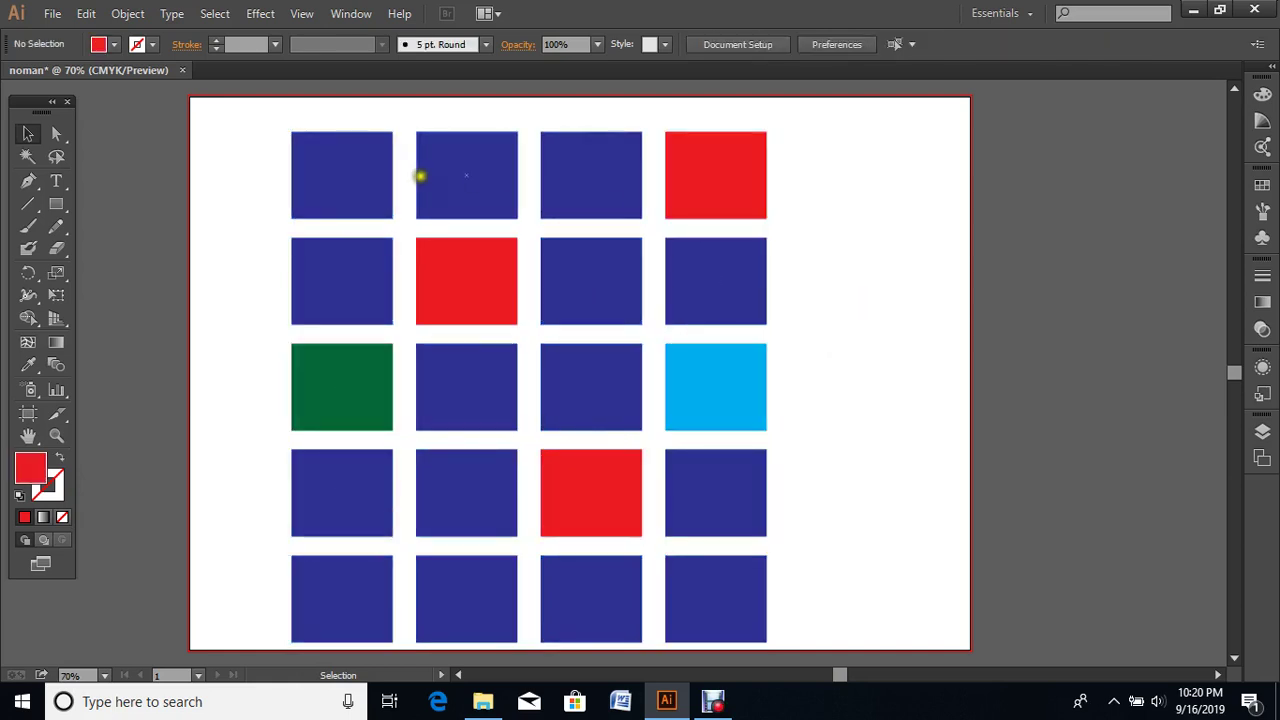
{"action": "scroll", "coordinate": [340, 210], "scroll_direction": "down", "scroll_amount": 2}
{"action": "scroll", "coordinate": [300, 250], "scroll_direction": "up", "scroll_amount": 1}
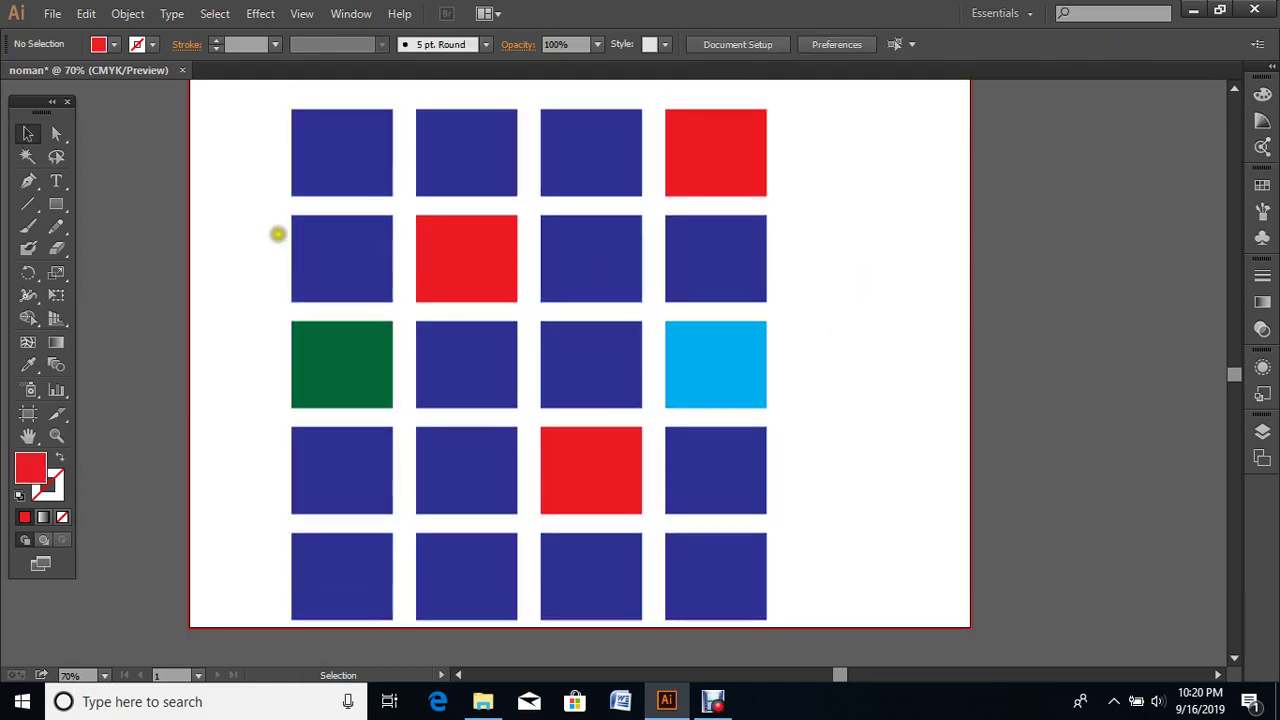
Step: Select all twenty squares, group them with Ctrl+G, and deselect
{"action": "left_click_drag", "start_coordinate": [239, 113], "coordinate": [802, 595]}
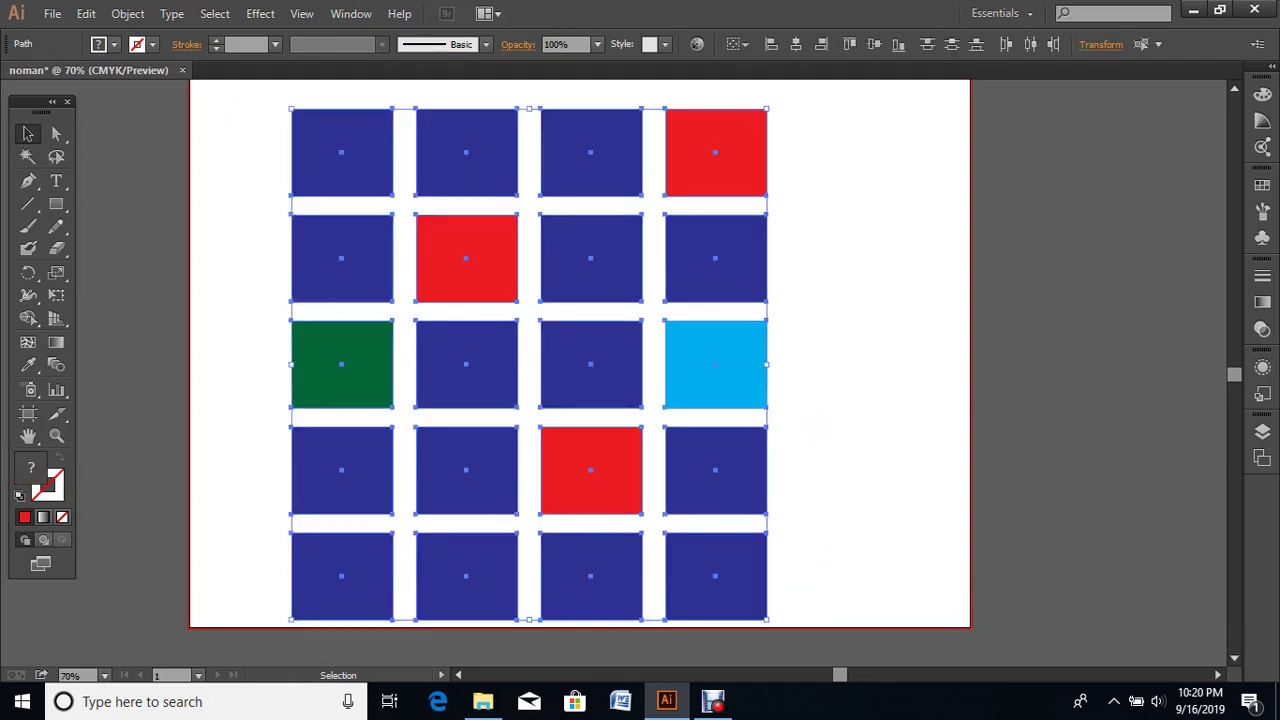
{"action": "left_click", "coordinate": [824, 399]}
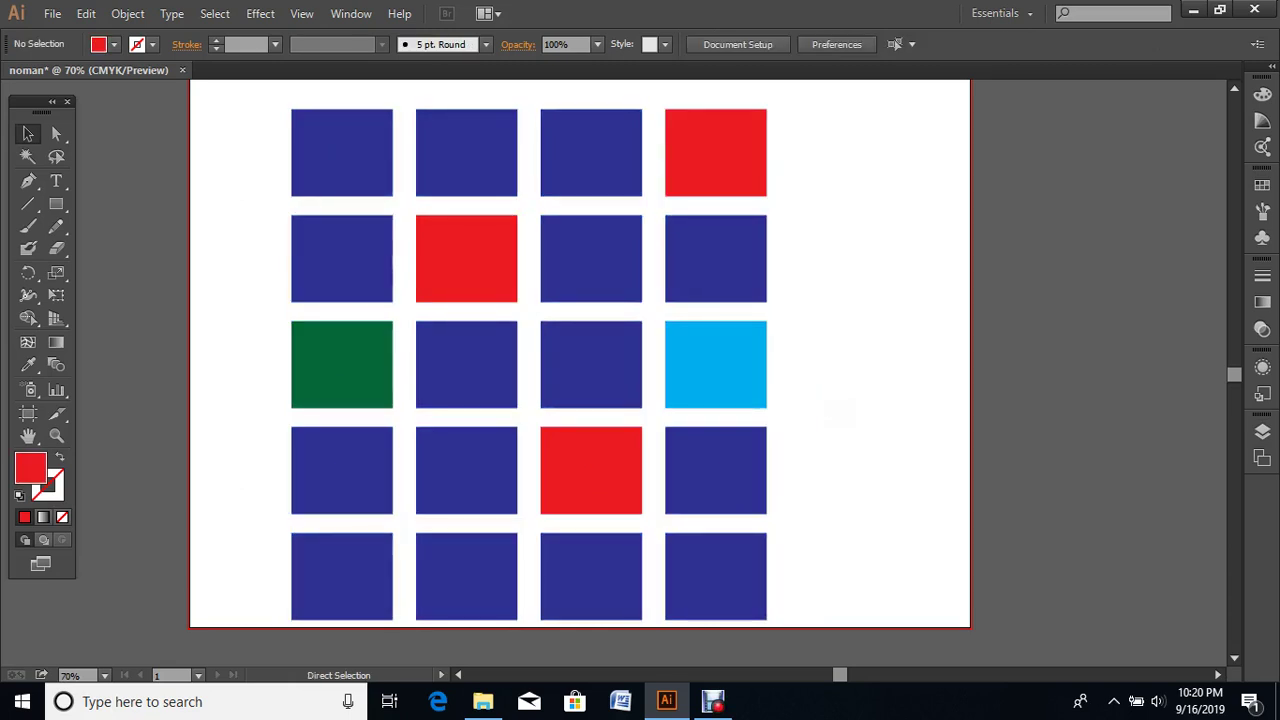
{"action": "key", "text": "ctrl+a"}
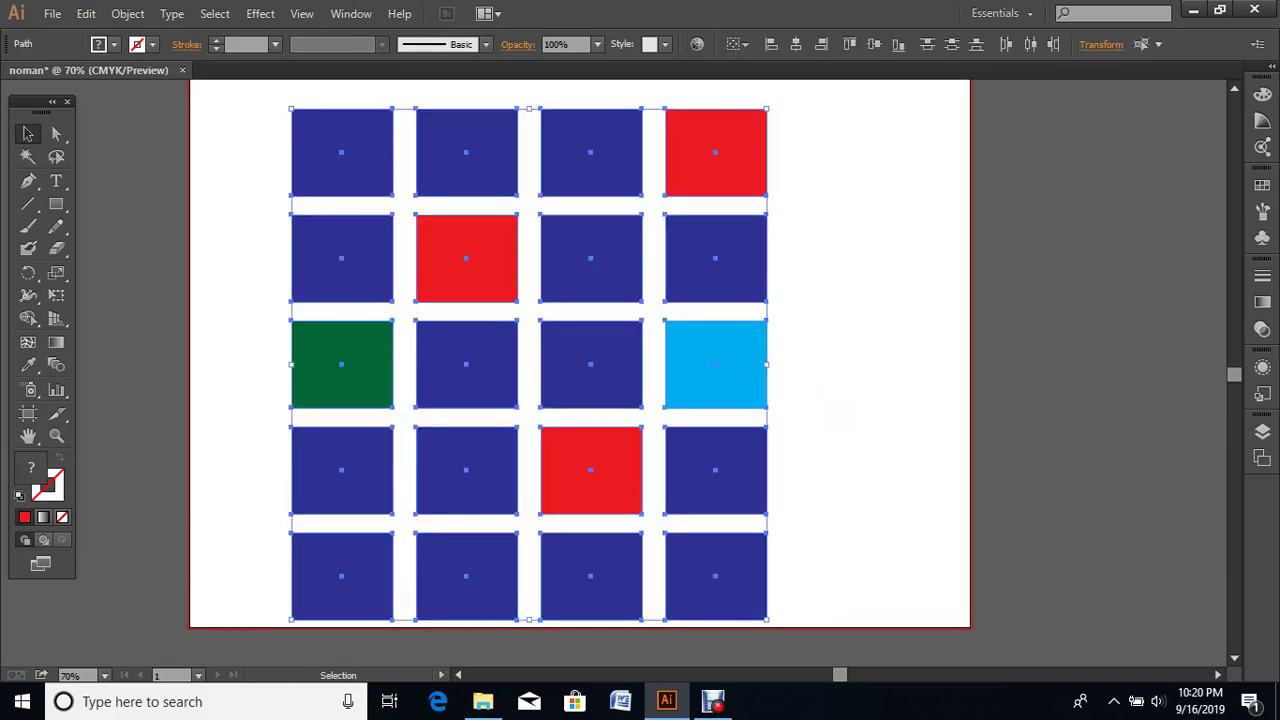
{"action": "key", "text": "a"}
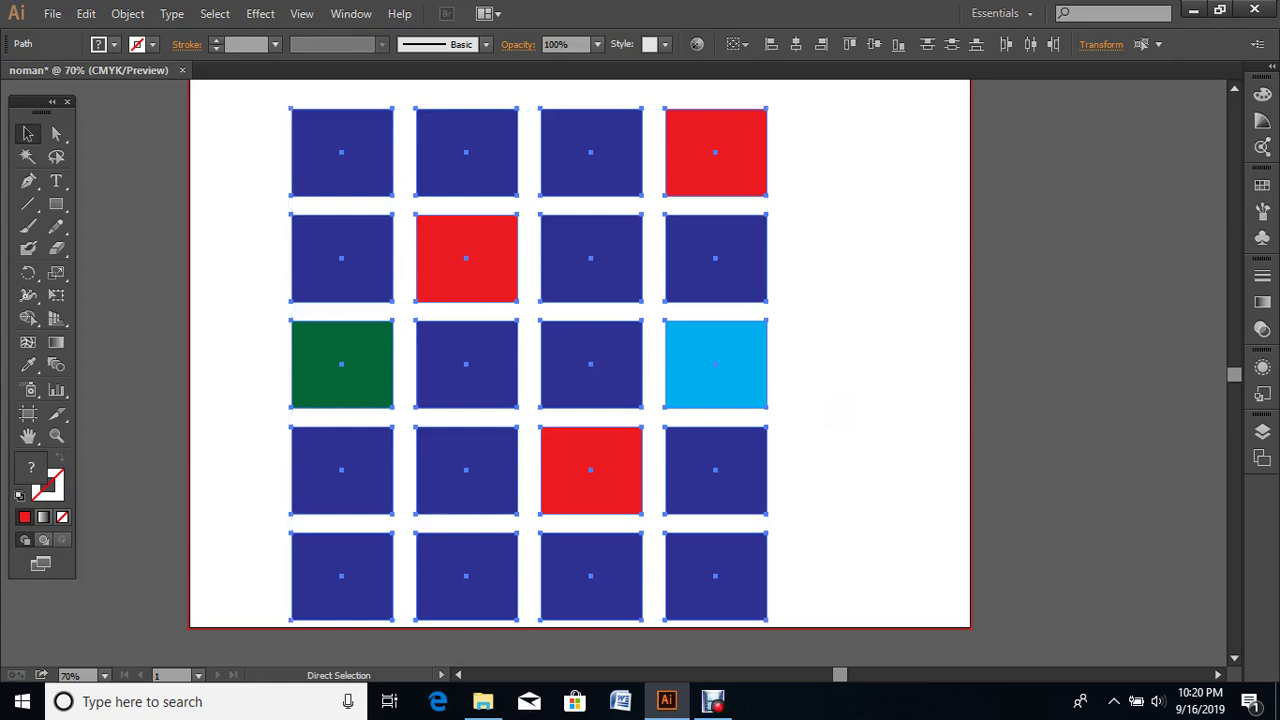
{"action": "key", "text": "ctrl+g"}
{"action": "key", "text": "ctrl+t"}
{"action": "key", "text": "v"}
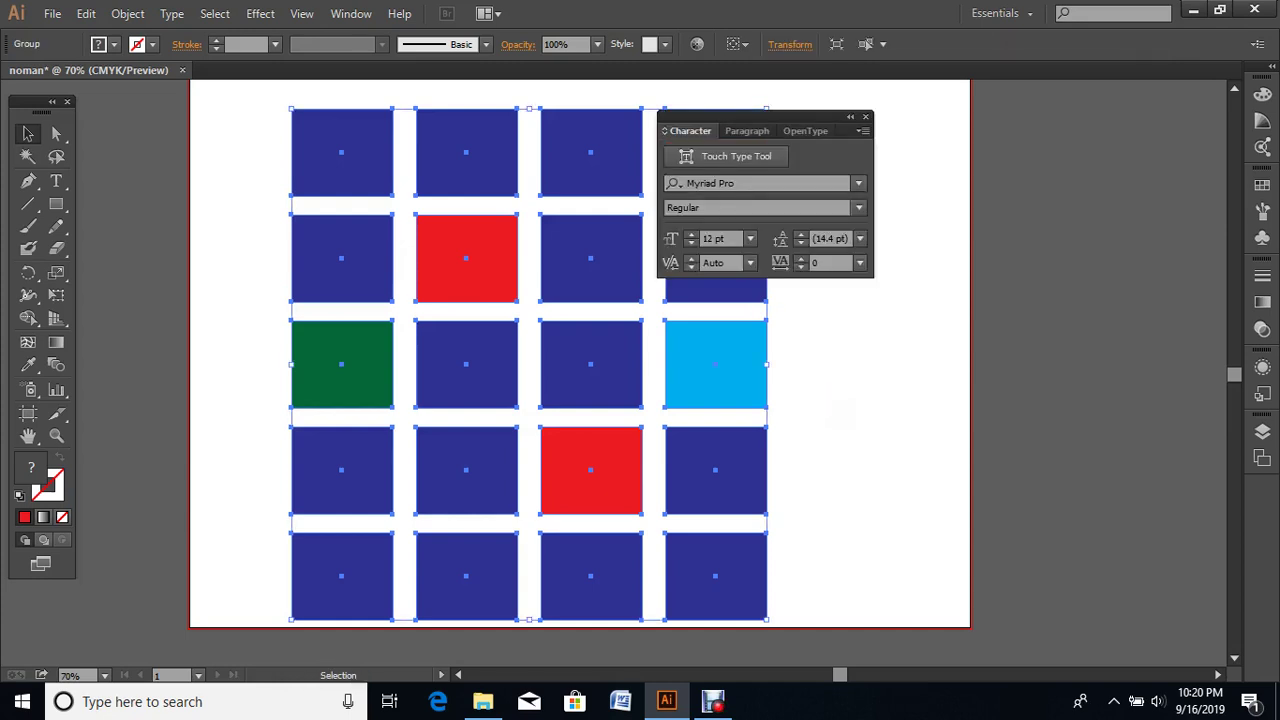
{"action": "left_click", "coordinate": [832, 396]}
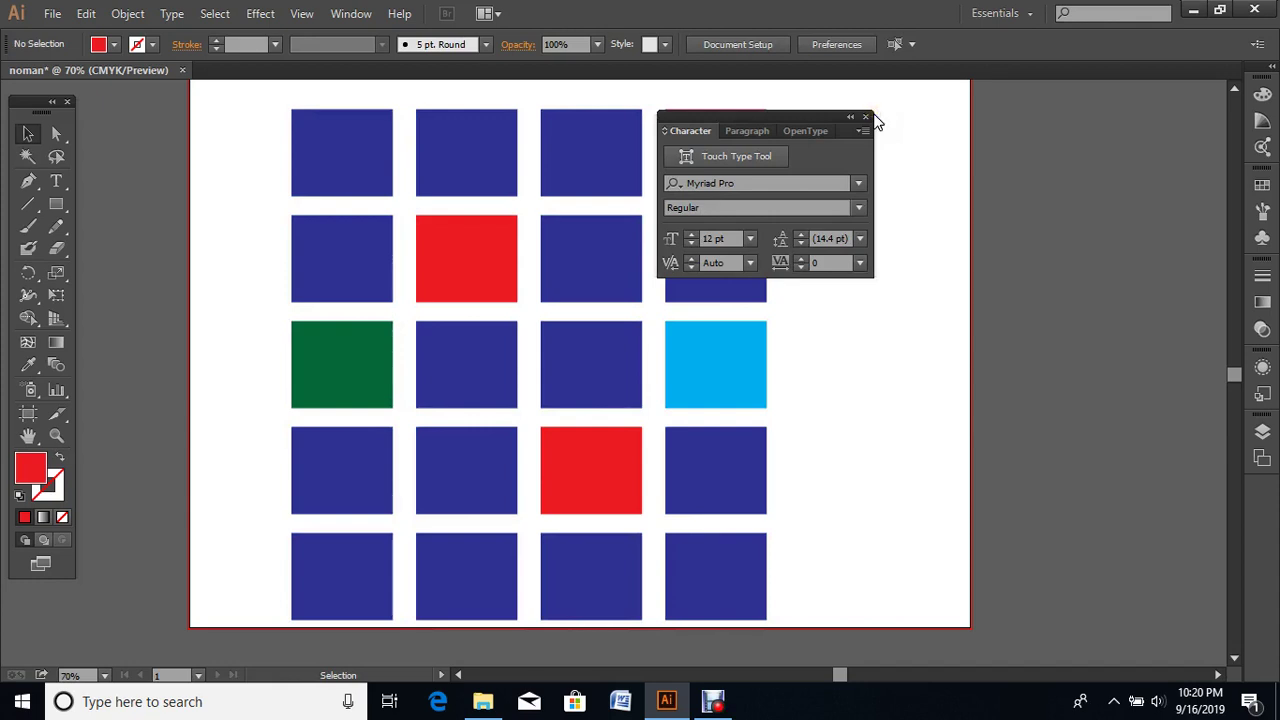
Step: Close the character panel and nudge the grouped grid right toward the artboard centre
{"action": "left_click", "coordinate": [866, 117]}
{"action": "key", "text": "a"}
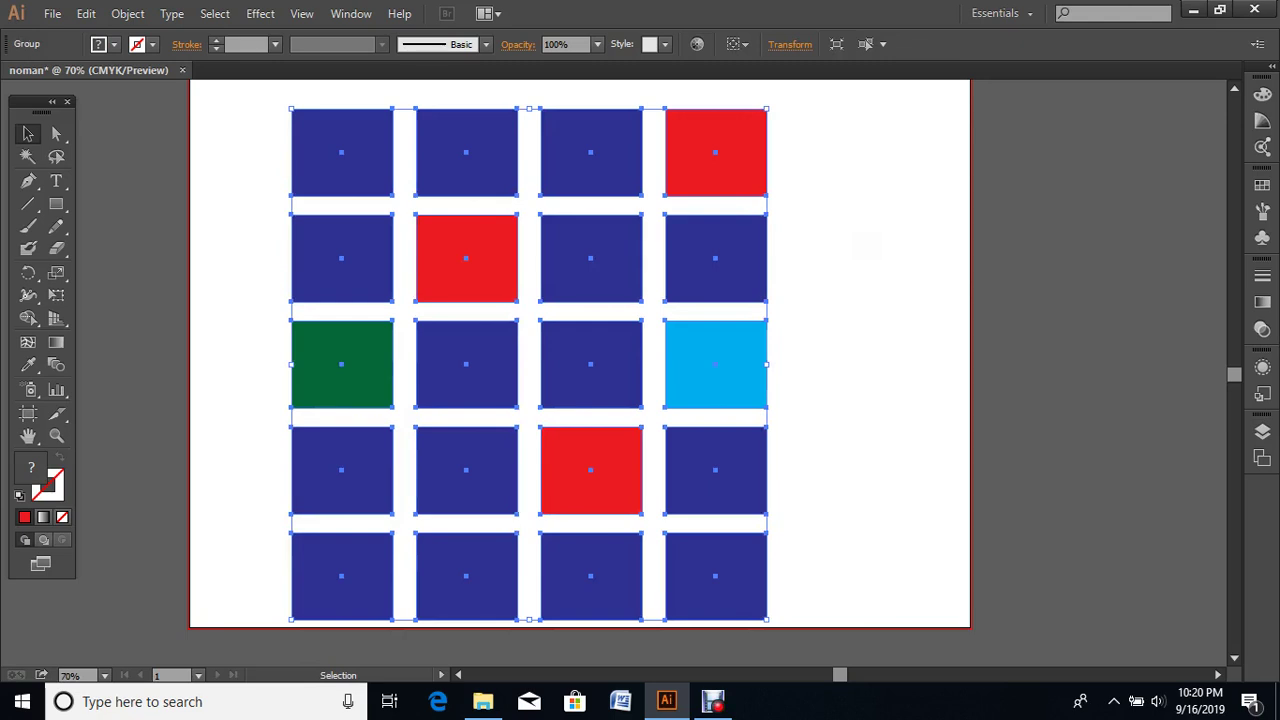
{"action": "key", "text": "a"}
{"action": "key", "text": "v"}
{"action": "mouse_move", "coordinate": [719, 257]}
{"action": "left_mouse_down"}
{"action": "mouse_move", "coordinate": [878, 281]}
{"action": "mouse_move", "coordinate": [726, 264]}
{"action": "left_mouse_up"}
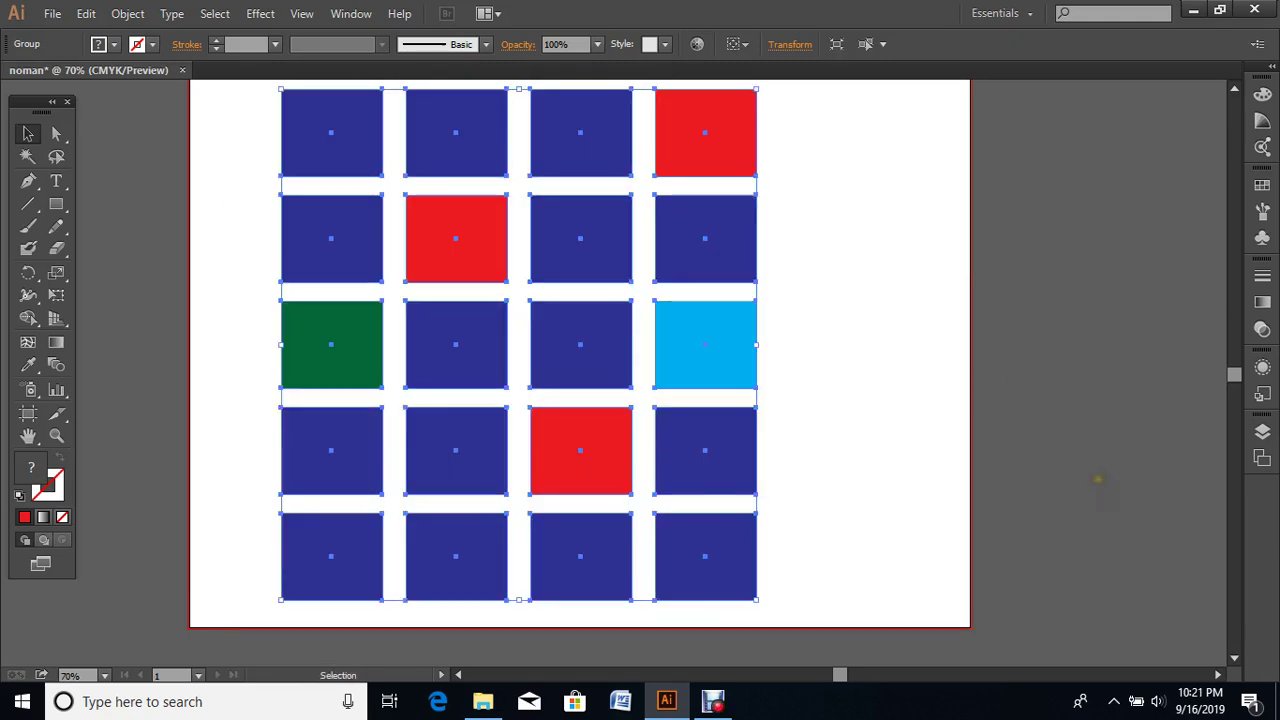
Step: Ungroup with Ctrl+Shift+G, test-move one square out and undo, then select all squares
{"action": "key", "text": "ctrl"}
{"action": "key", "text": "ctrl+shift+g"}
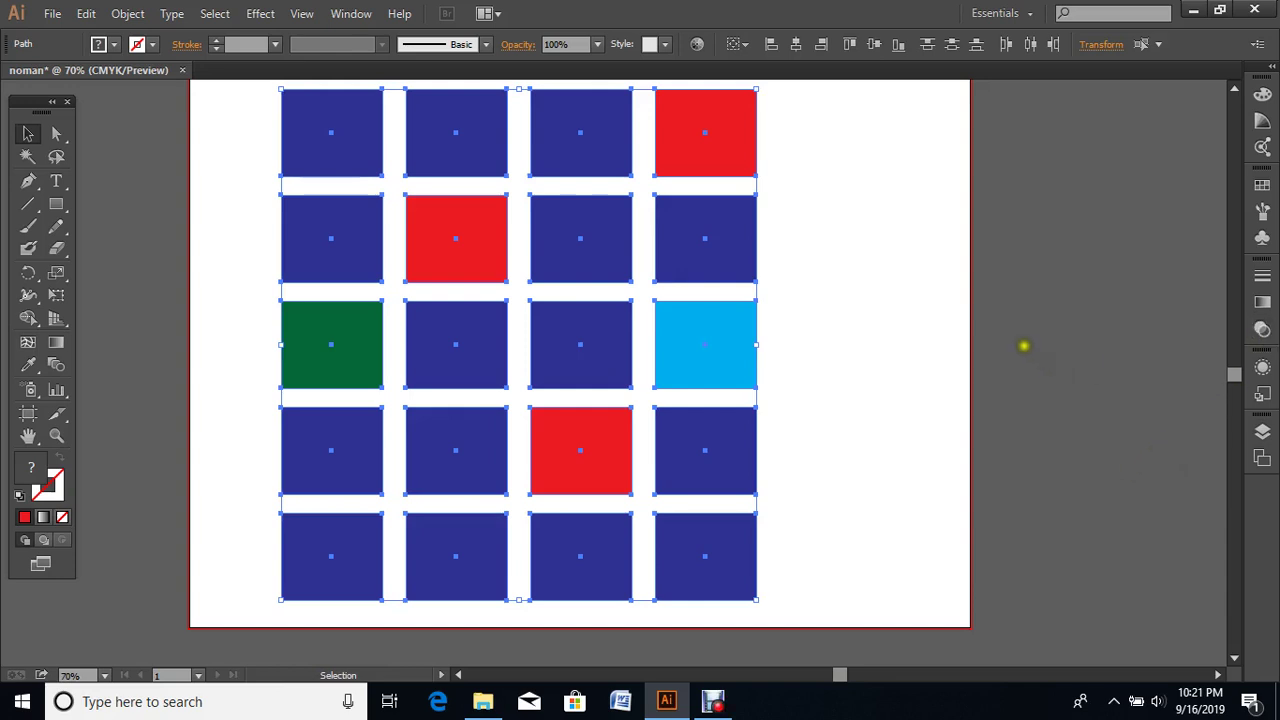
{"action": "left_click", "coordinate": [890, 294]}
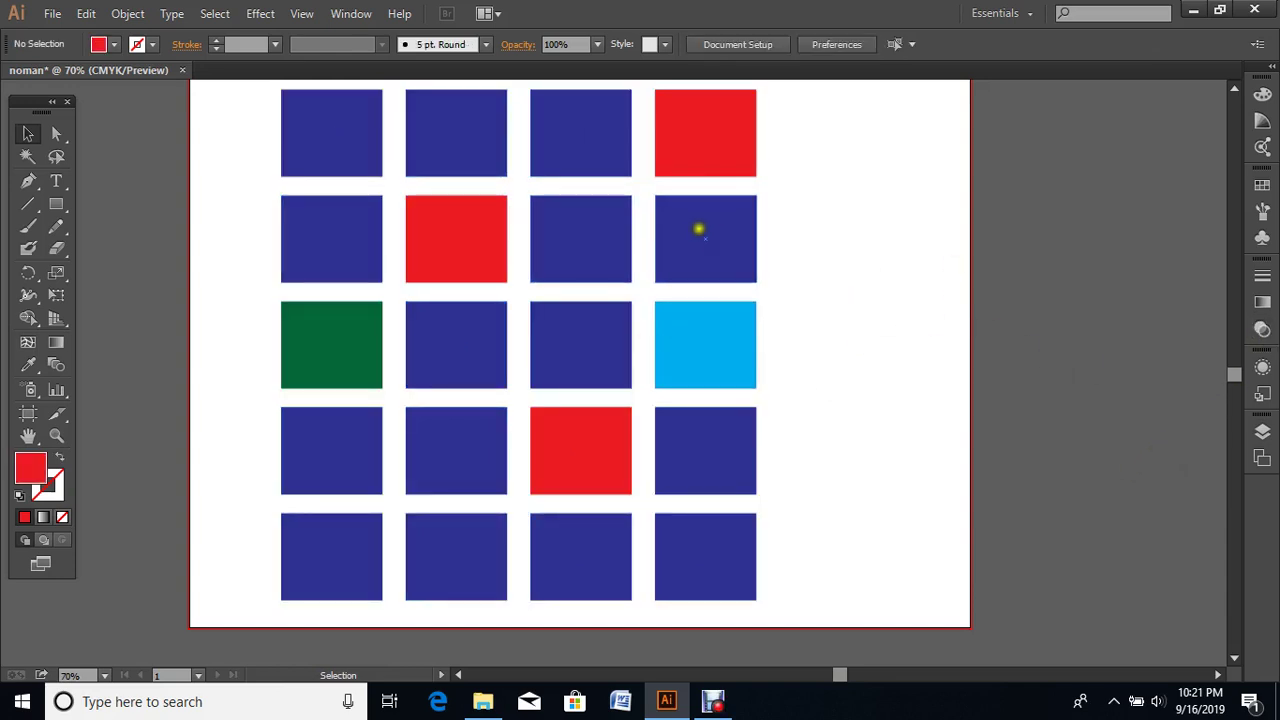
{"action": "left_click_drag", "start_coordinate": [699, 229], "coordinate": [831, 265]}
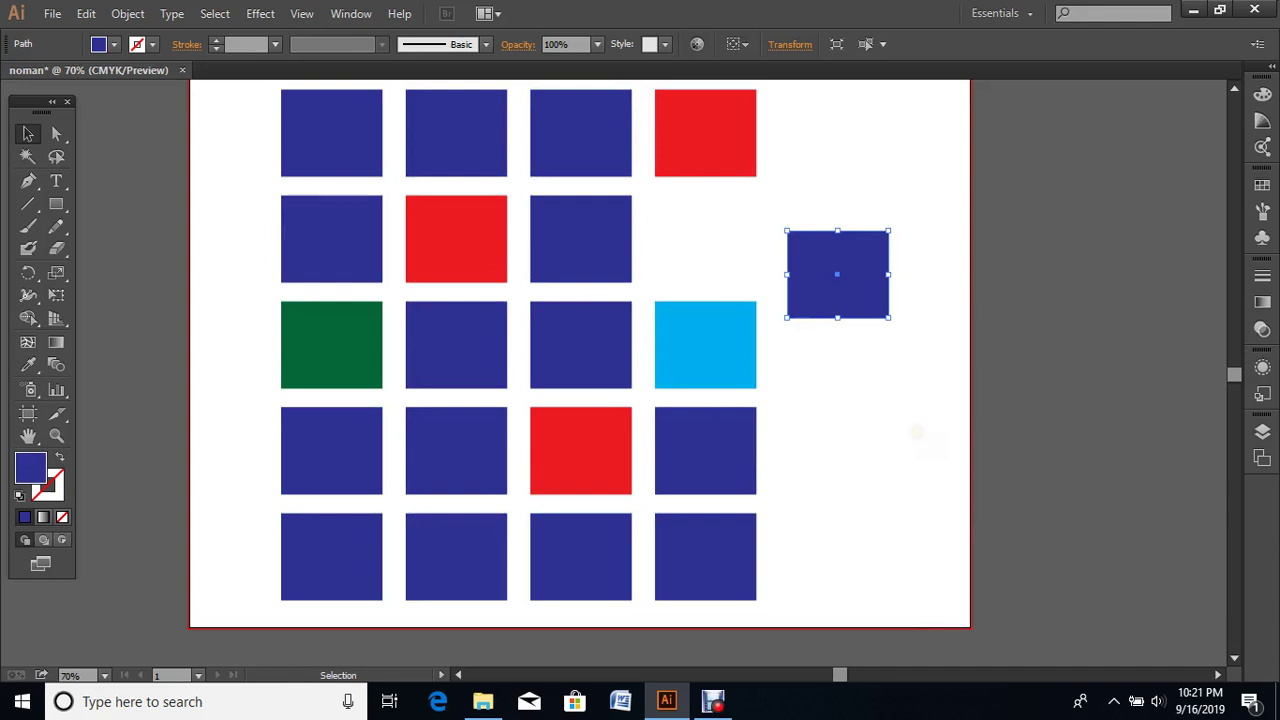
{"action": "key", "text": "ctrl+z"}
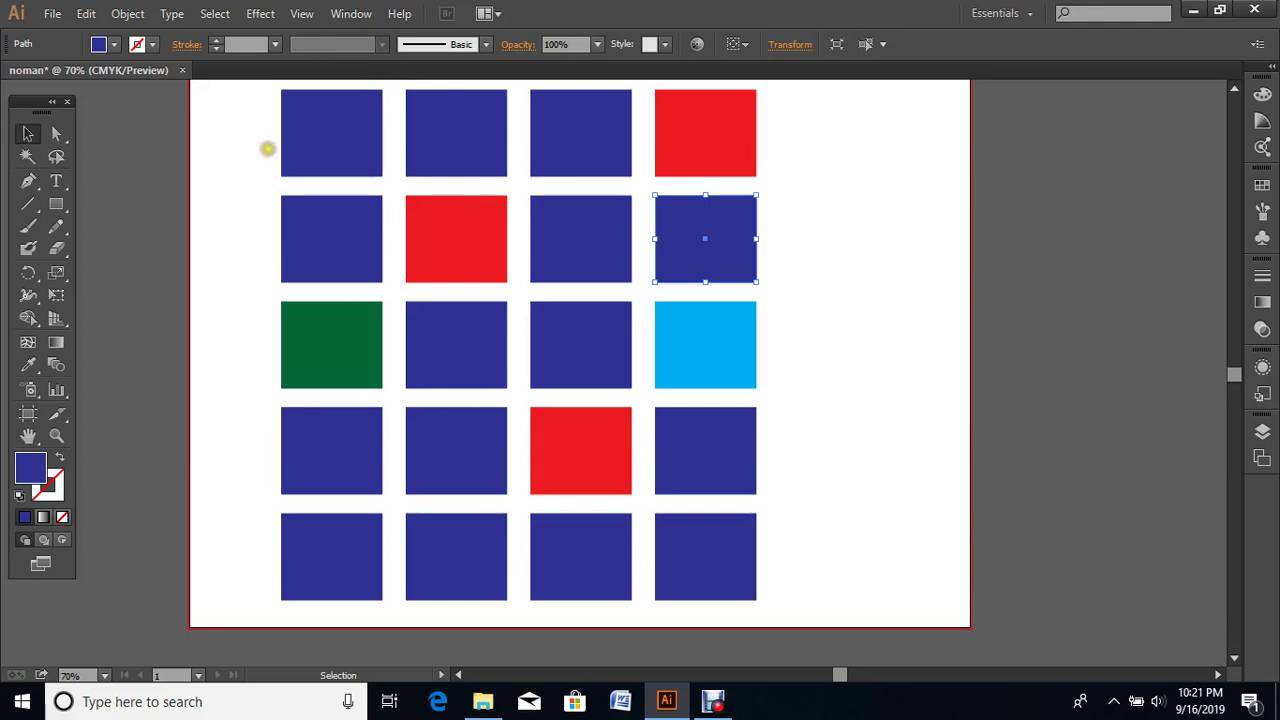
{"action": "left_click_drag", "start_coordinate": [247, 117], "coordinate": [766, 589]}
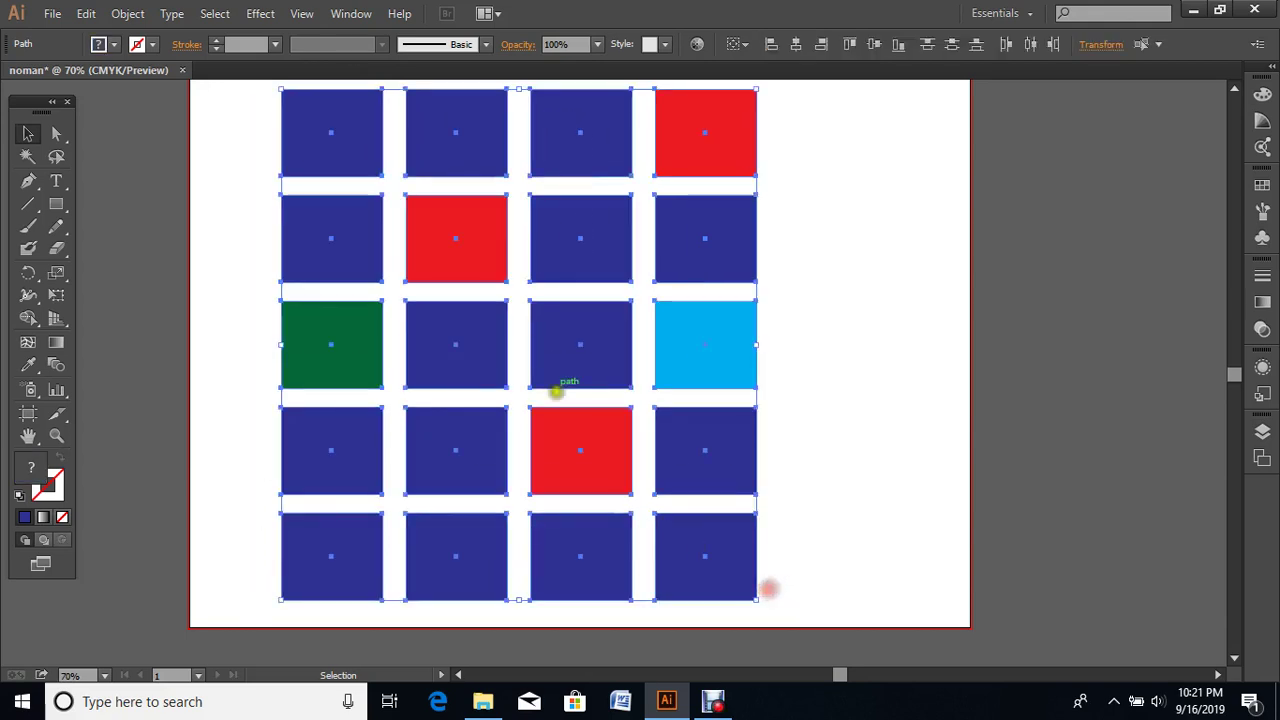
Step: Group the twenty squares, fill them all with CMYK Magenta, then reselect the group
{"action": "right_click", "coordinate": [560, 213]}
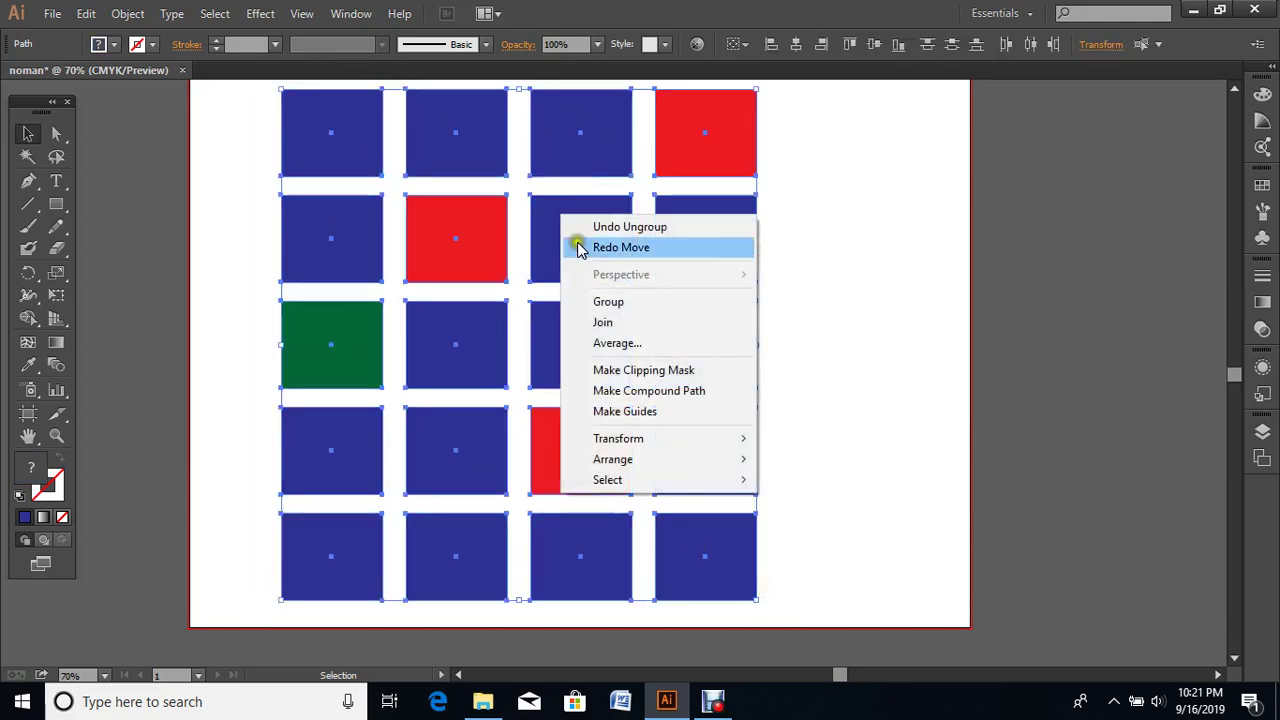
{"action": "left_click", "coordinate": [608, 302]}
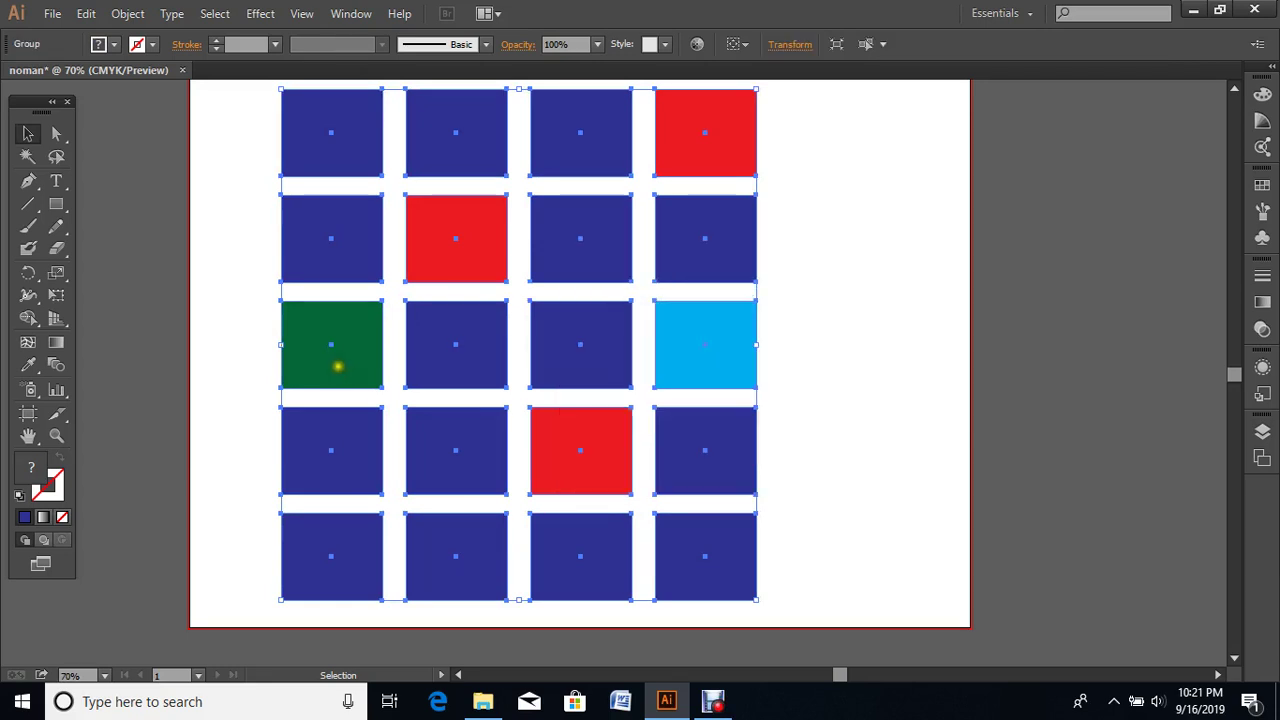
{"action": "left_click", "coordinate": [114, 44]}
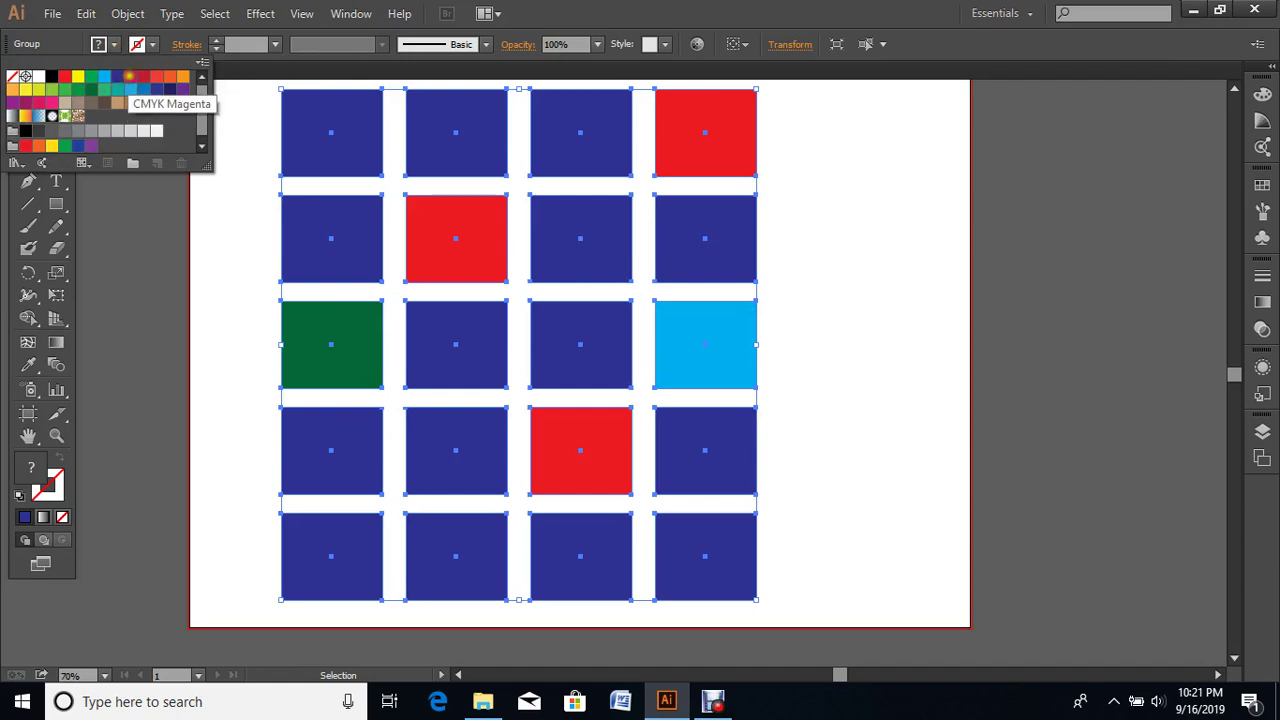
{"action": "left_click", "coordinate": [130, 76]}
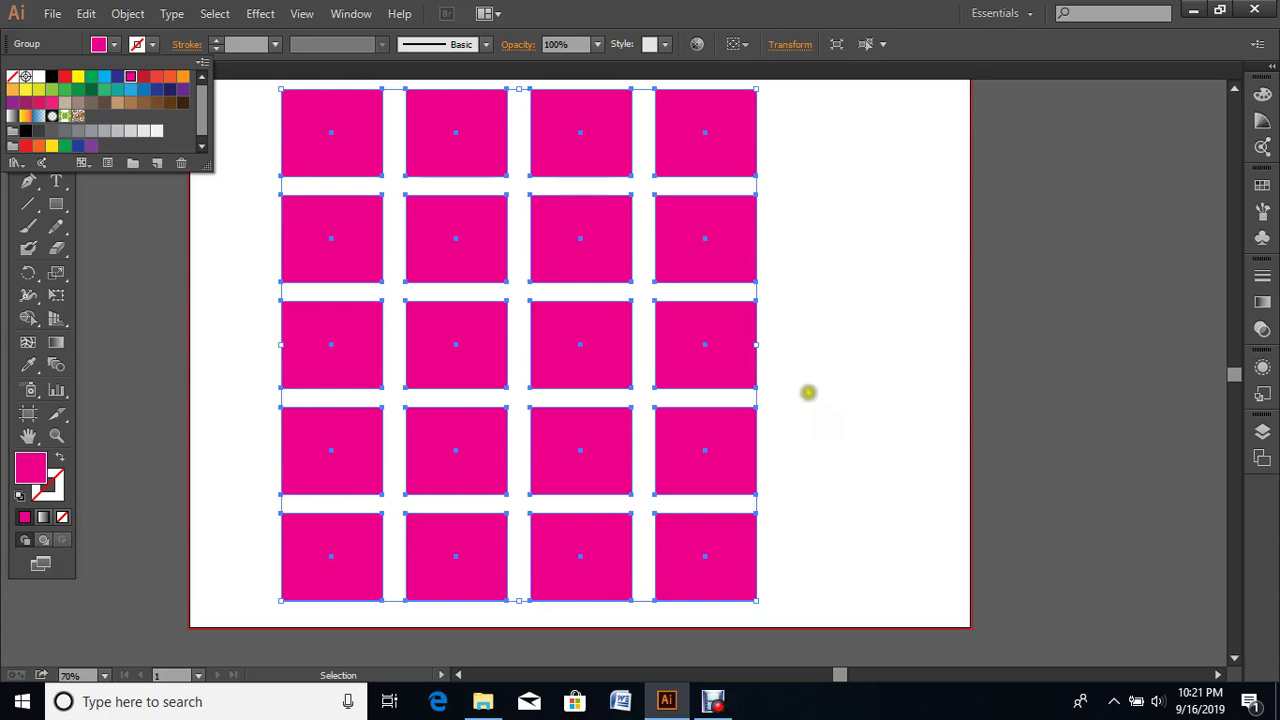
{"action": "left_click", "coordinate": [822, 336]}
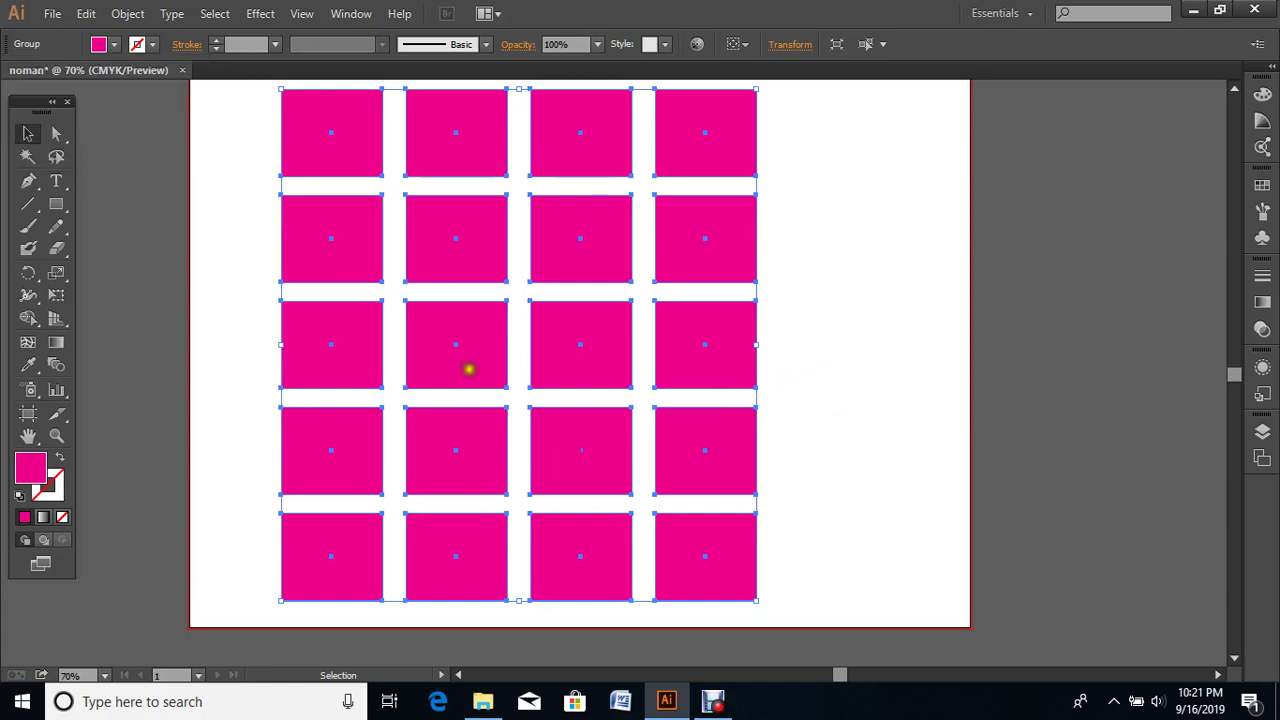
{"action": "left_click", "coordinate": [875, 290]}
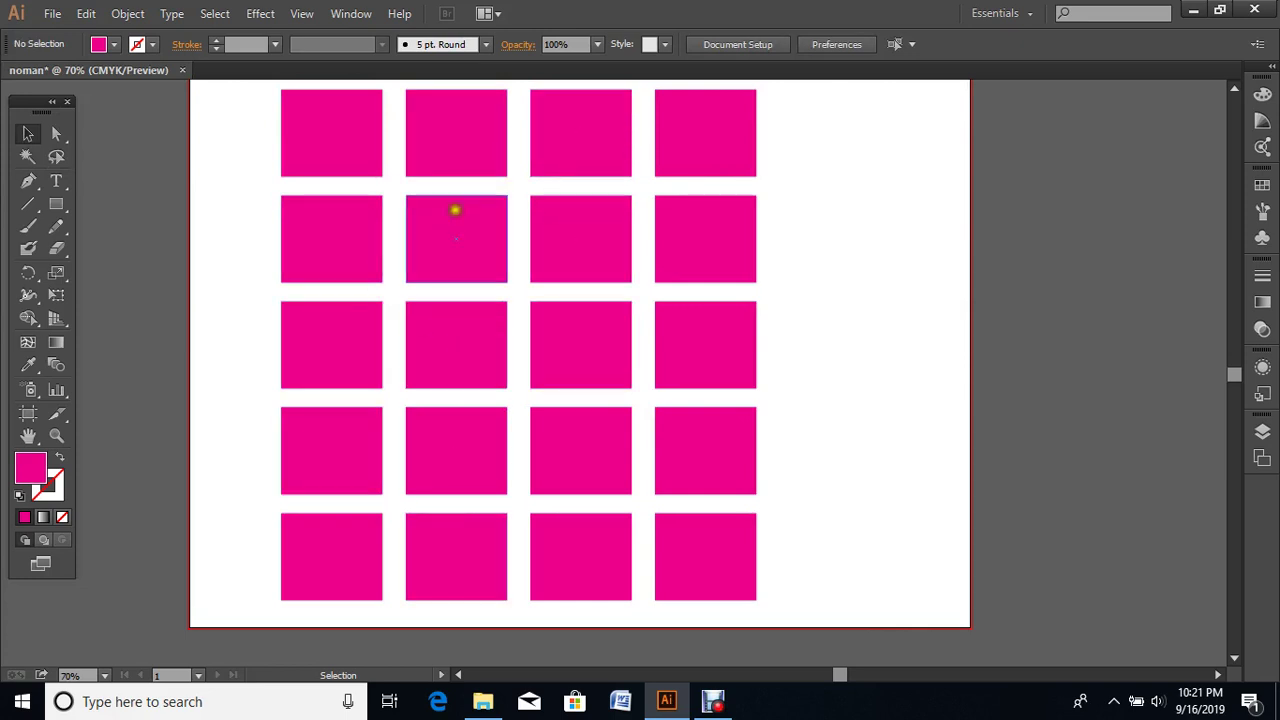
{"action": "left_click", "coordinate": [527, 241]}
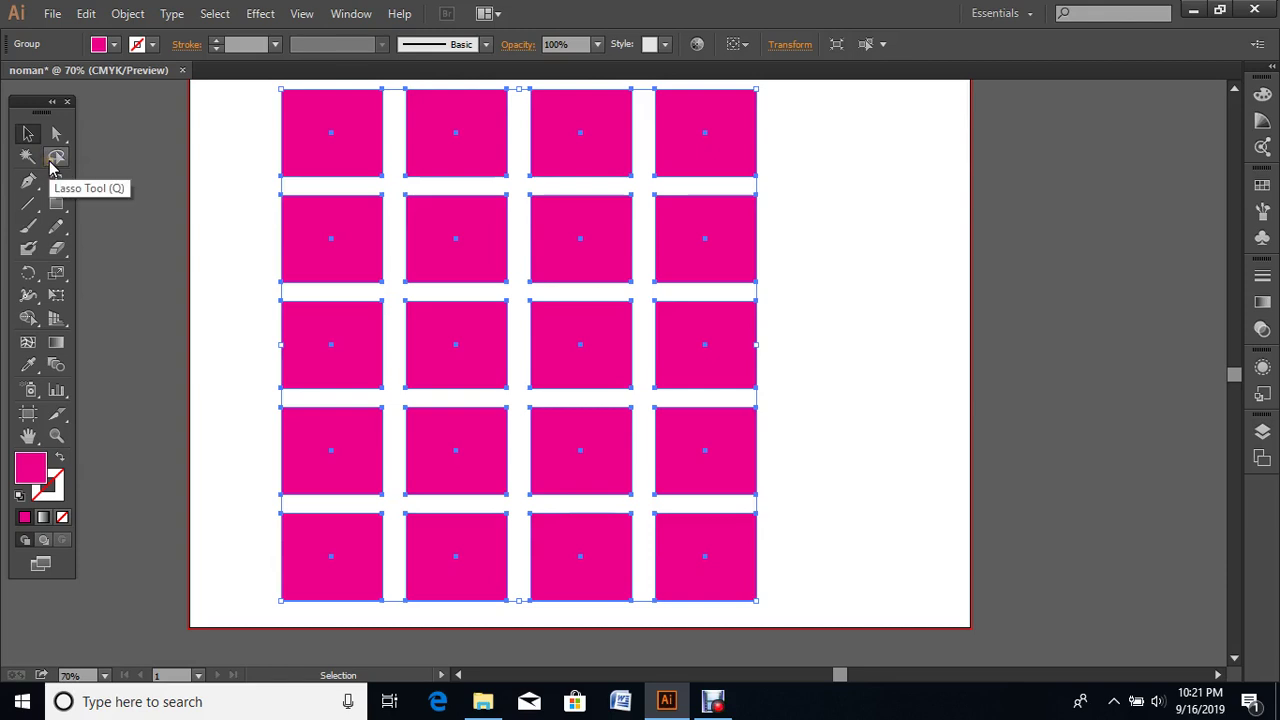
Step: Lasso the second square in row two and fill it with CMYK Blue
{"action": "left_click", "coordinate": [52, 160]}
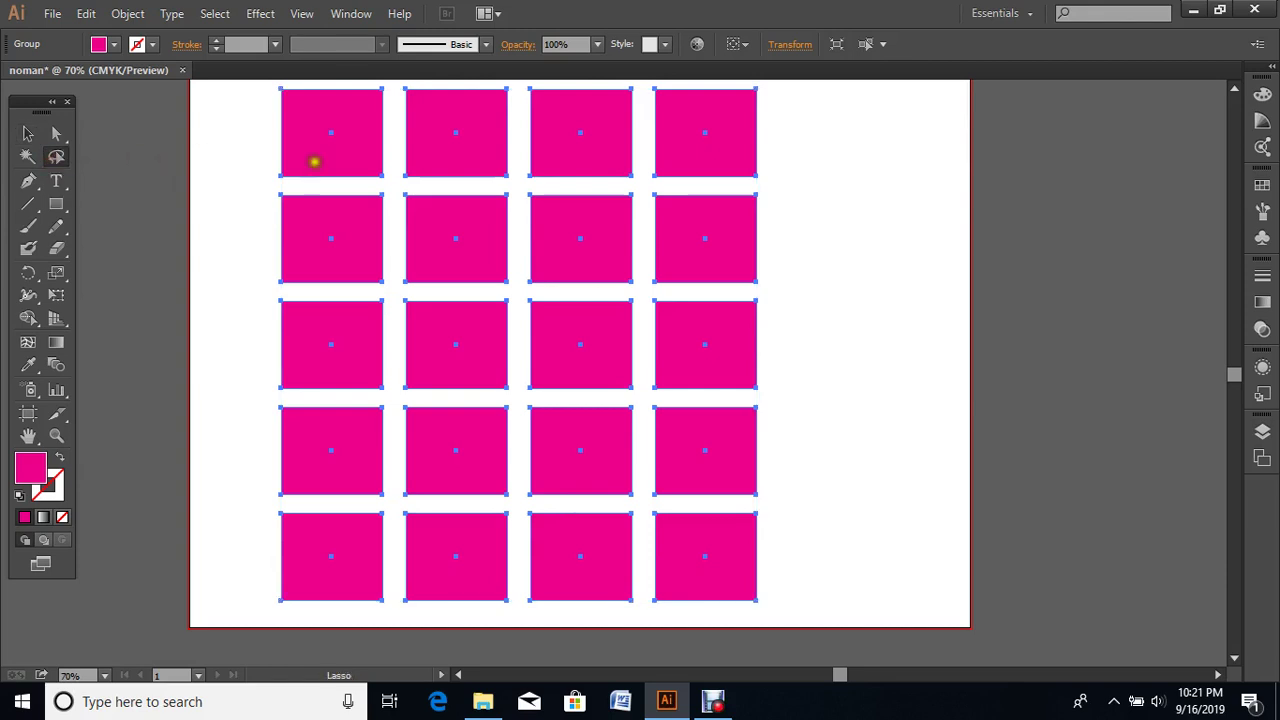
{"action": "mouse_move", "coordinate": [473, 289]}
{"action": "left_mouse_down"}
{"action": "mouse_move", "coordinate": [430, 290]}
{"action": "mouse_move", "coordinate": [400, 189]}
{"action": "mouse_move", "coordinate": [517, 190]}
{"action": "mouse_move", "coordinate": [512, 289]}
{"action": "mouse_move", "coordinate": [467, 288]}
{"action": "left_mouse_up"}
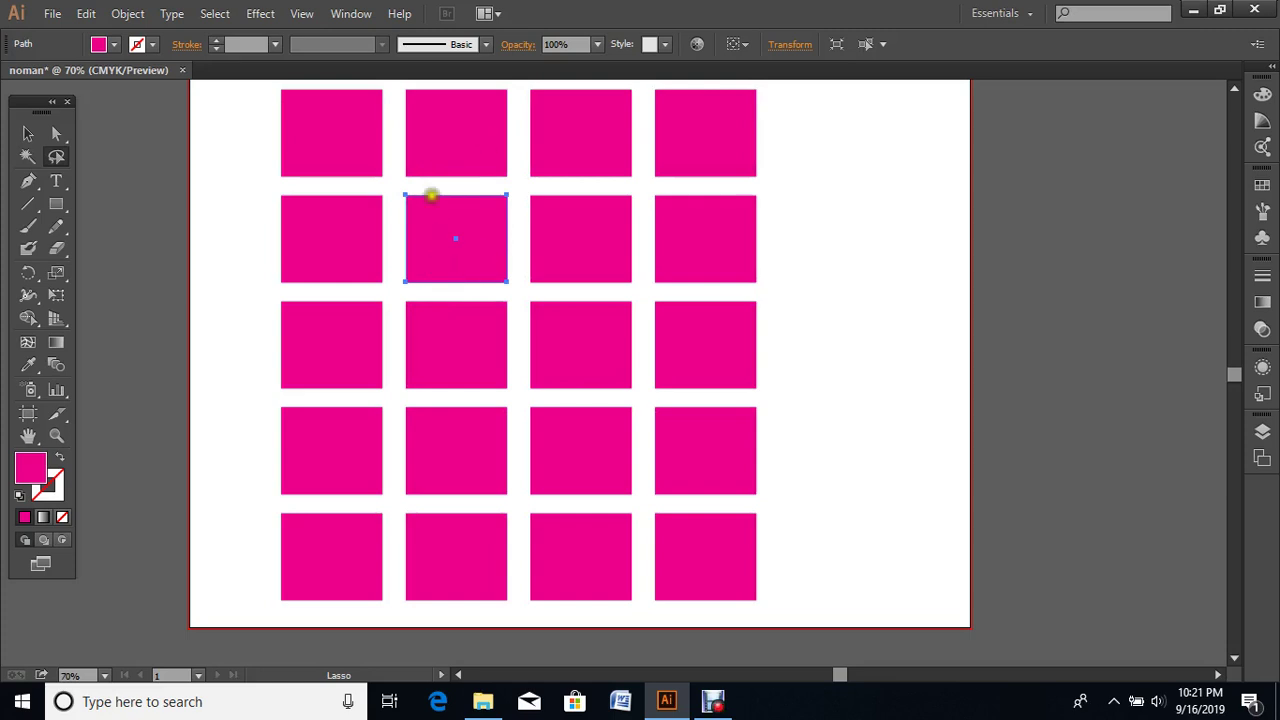
{"action": "left_click", "coordinate": [114, 44]}
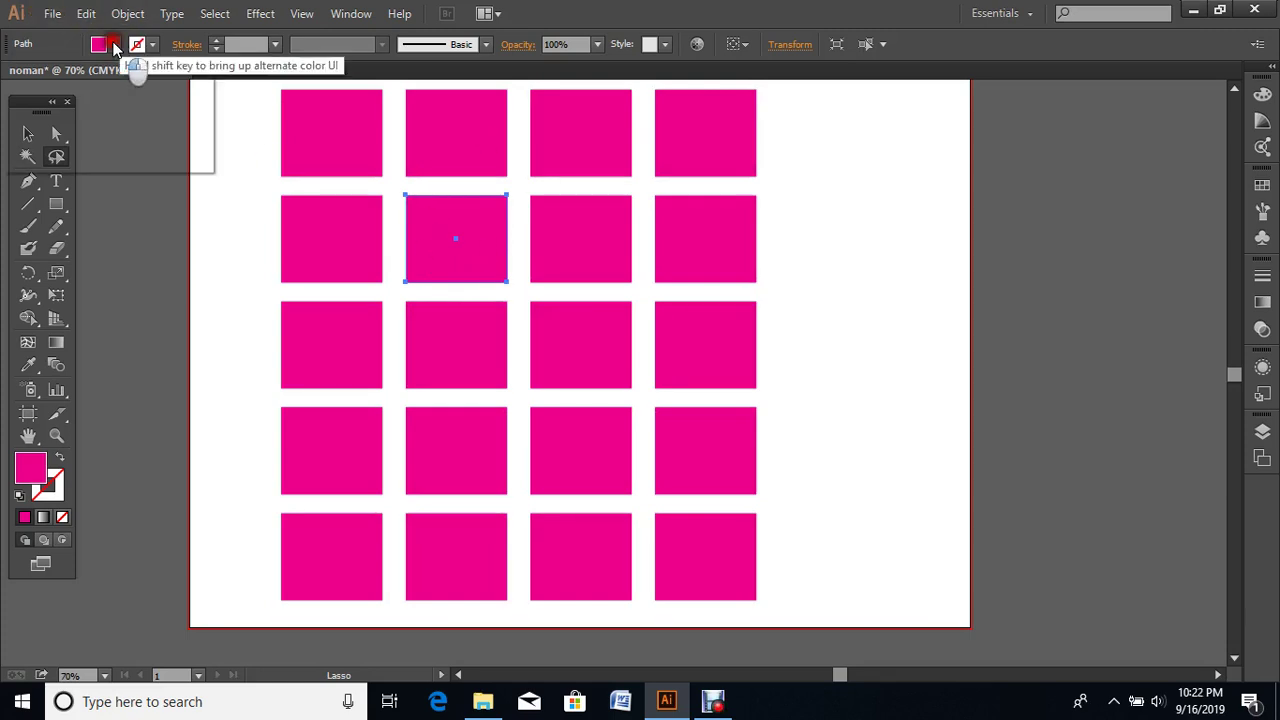
{"action": "left_click", "coordinate": [117, 77]}
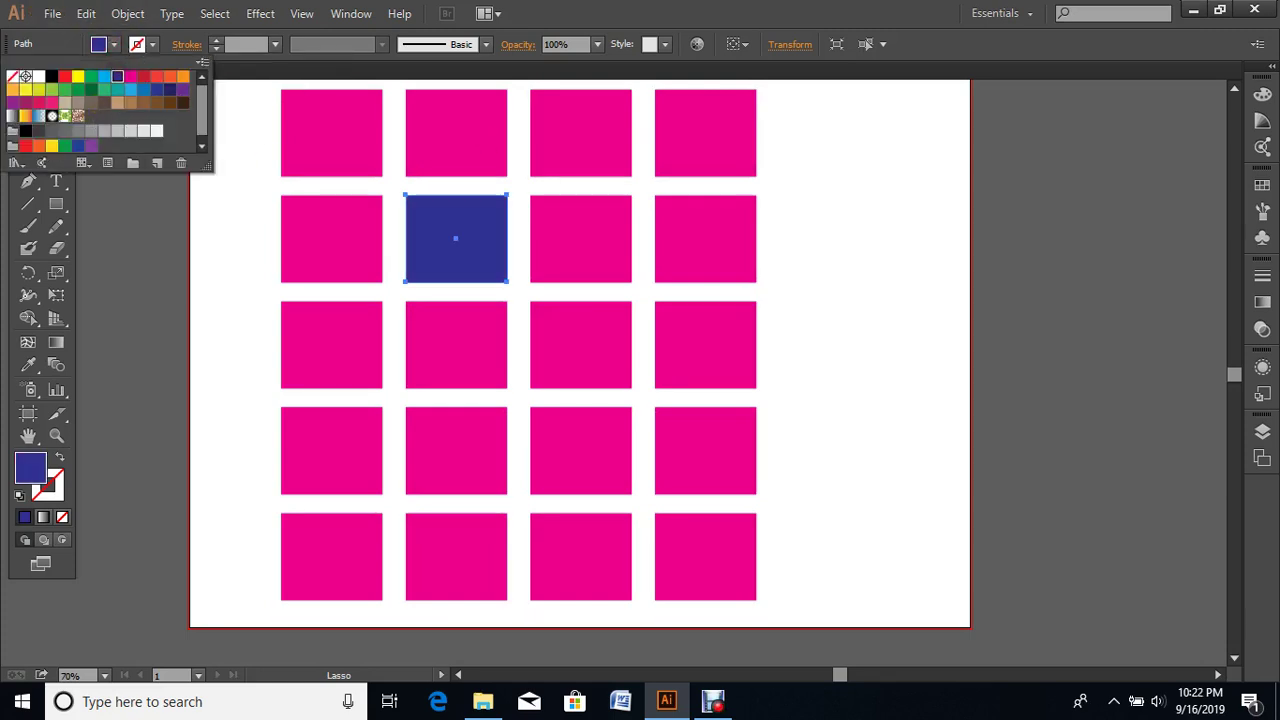
{"action": "left_click", "coordinate": [712, 26]}
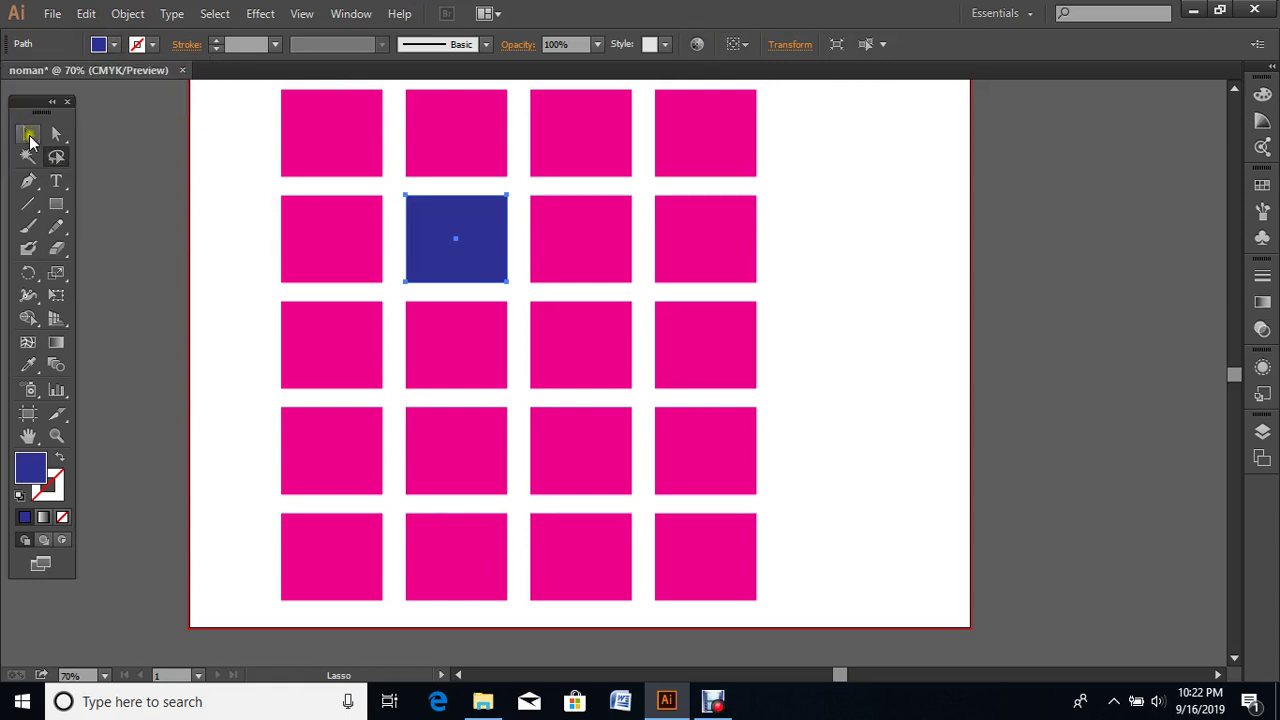
Step: Return to the Selection tool, deselect the square, and select the whole grid group
{"action": "left_click", "coordinate": [28, 134]}
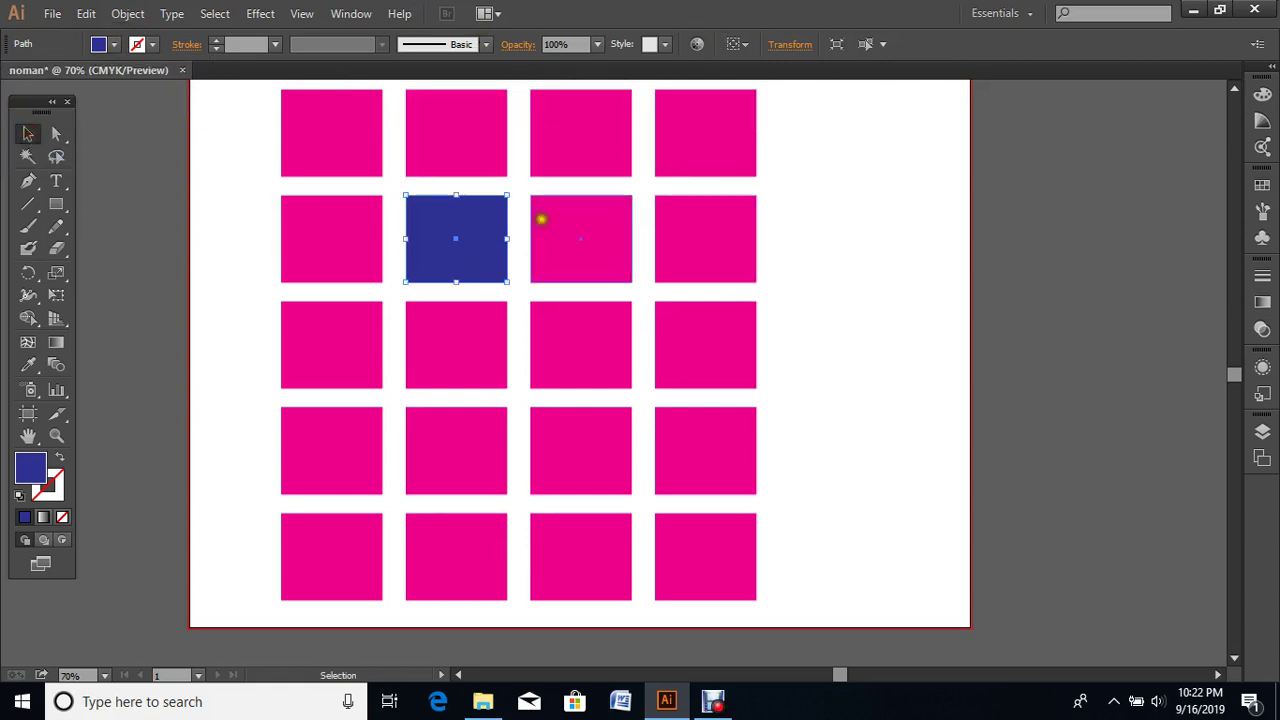
{"action": "left_click", "coordinate": [826, 318]}
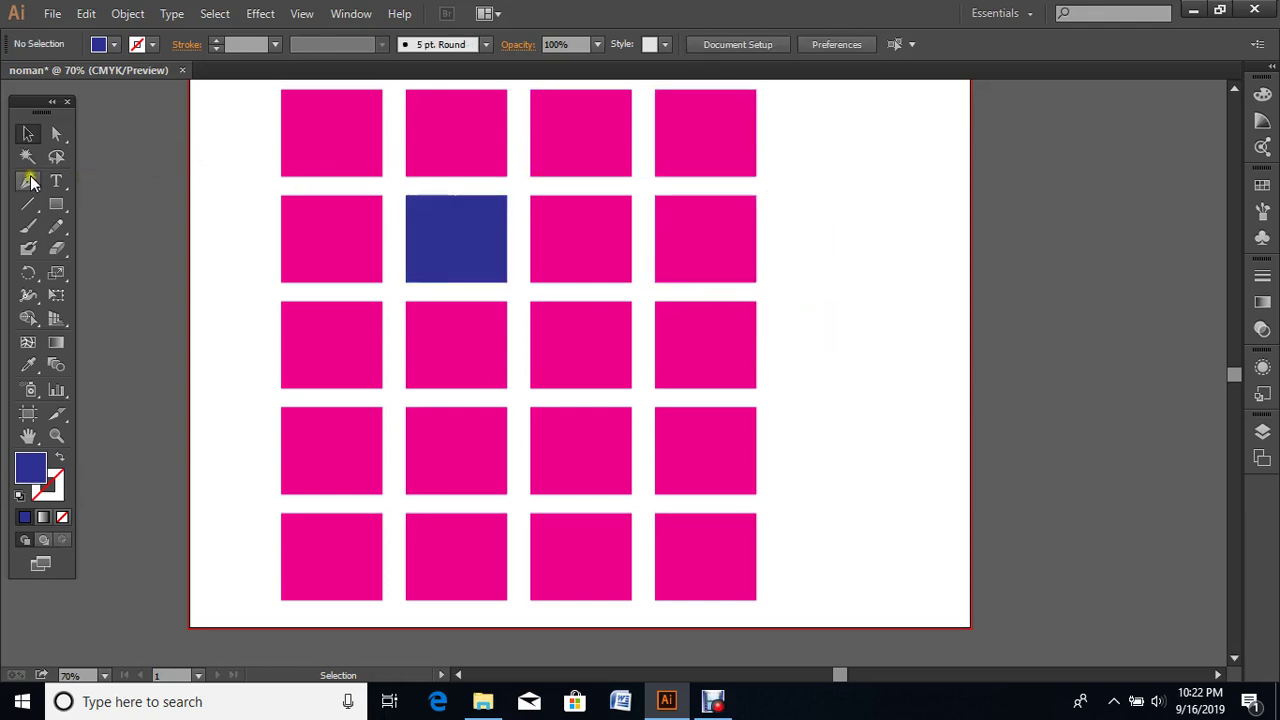
{"action": "left_click", "coordinate": [622, 277]}
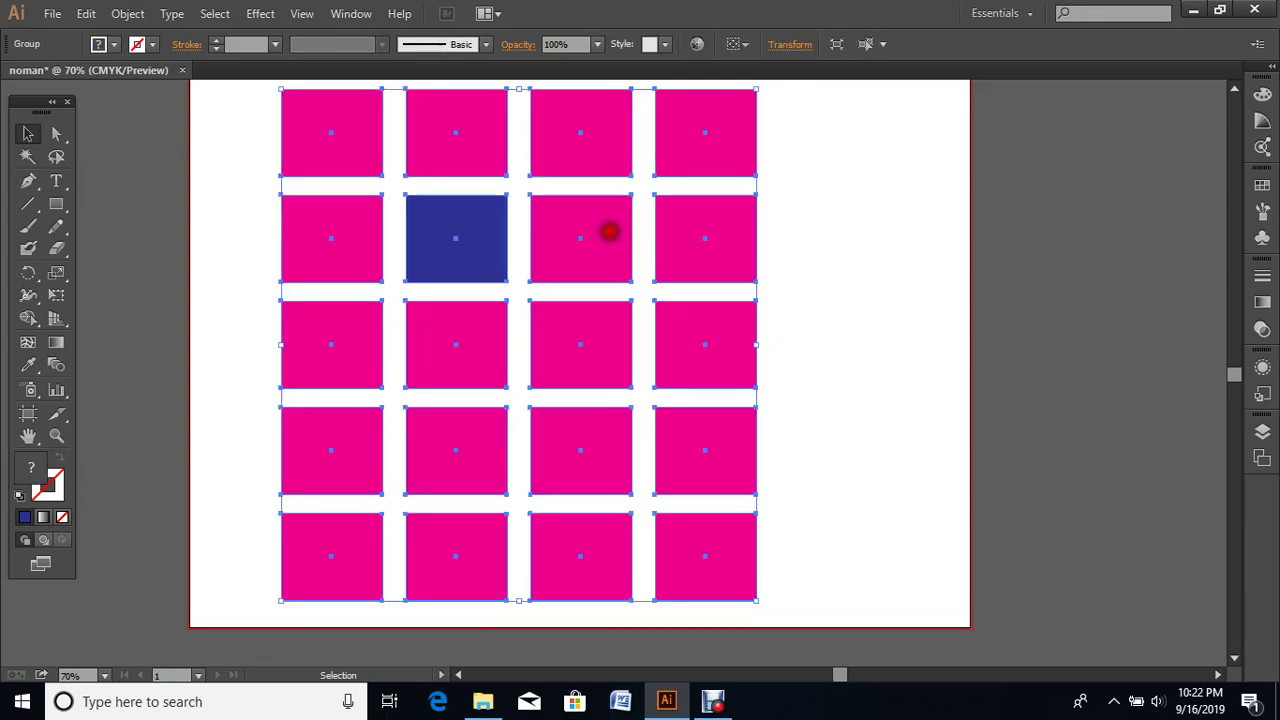
Step: In isolation mode, fill the third square of row two purple, then exit isolation
{"action": "double_click", "coordinate": [607, 231]}
{"action": "double_click", "coordinate": [608, 258]}
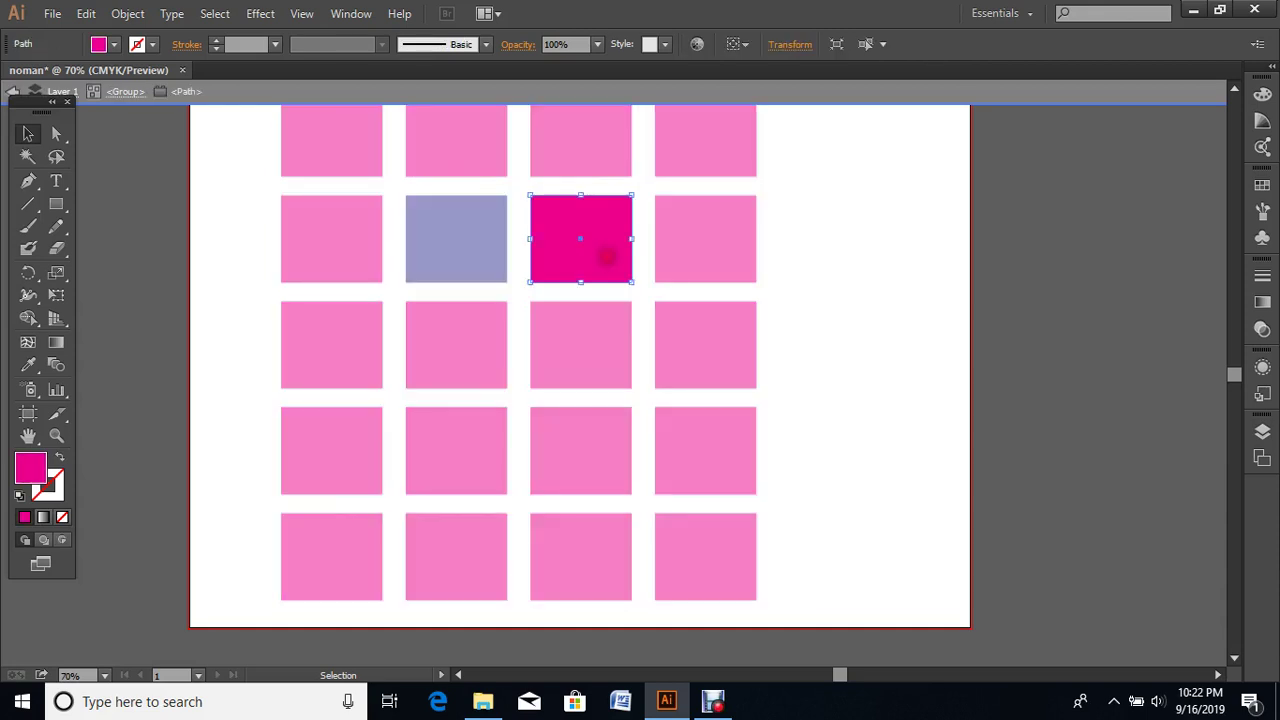
{"action": "left_click", "coordinate": [113, 44]}
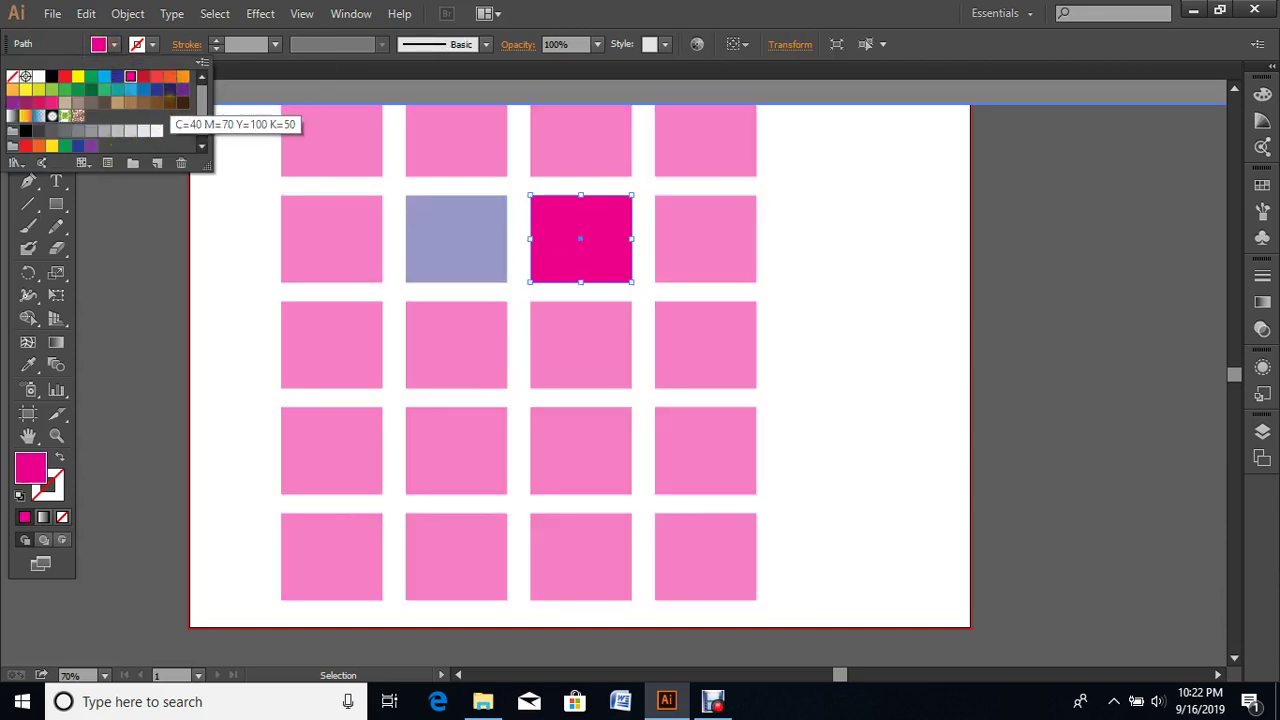
{"action": "left_click", "coordinate": [183, 101]}
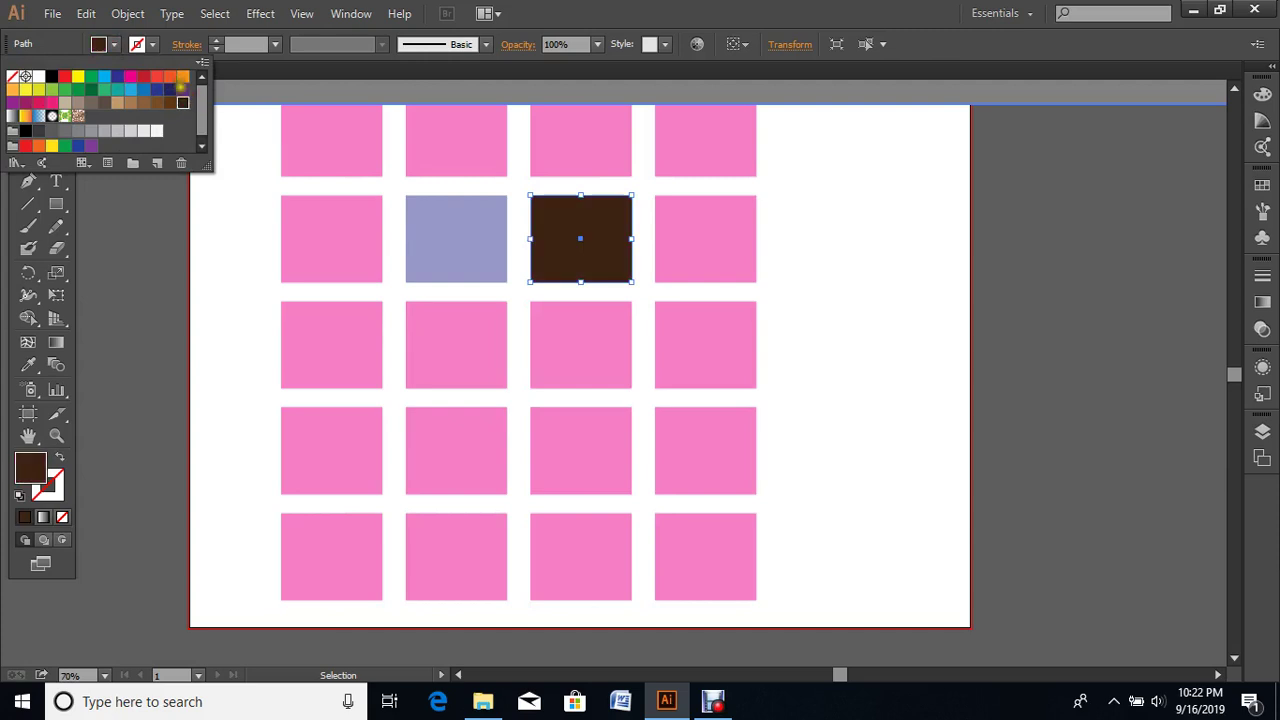
{"action": "left_click", "coordinate": [91, 145]}
{"action": "left_click", "coordinate": [1069, 394]}
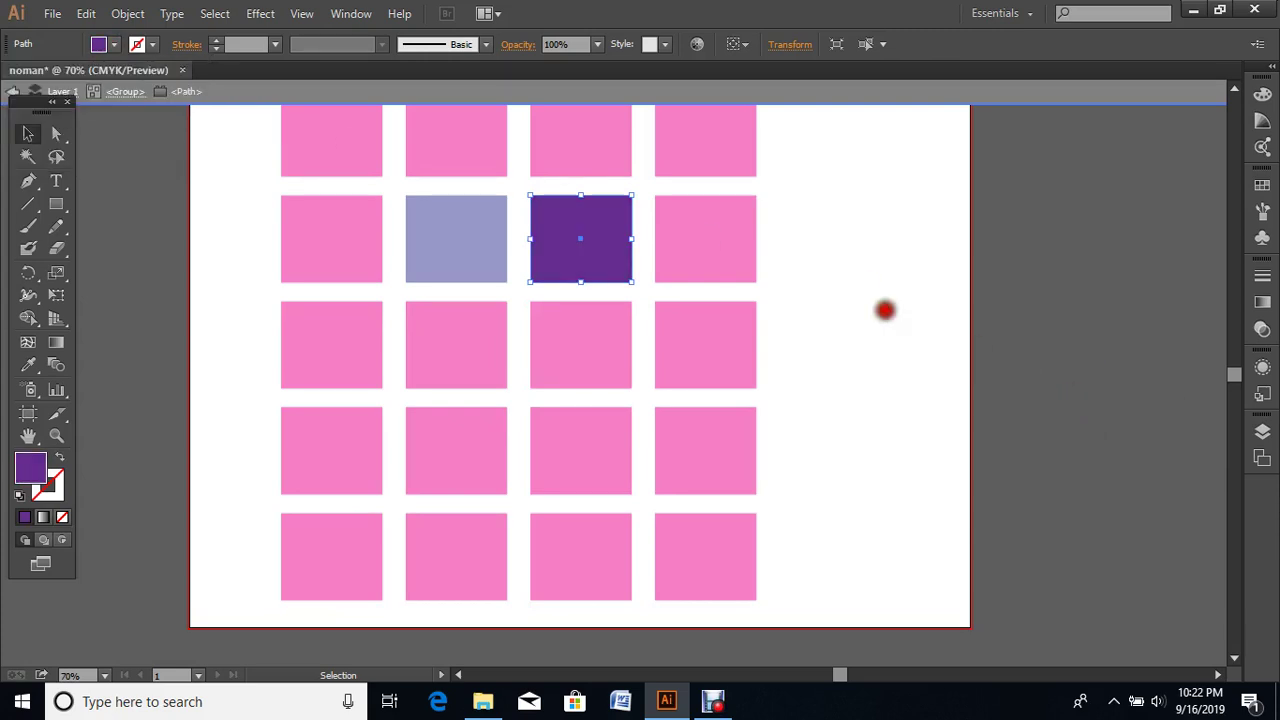
{"action": "double_click", "coordinate": [885, 310]}
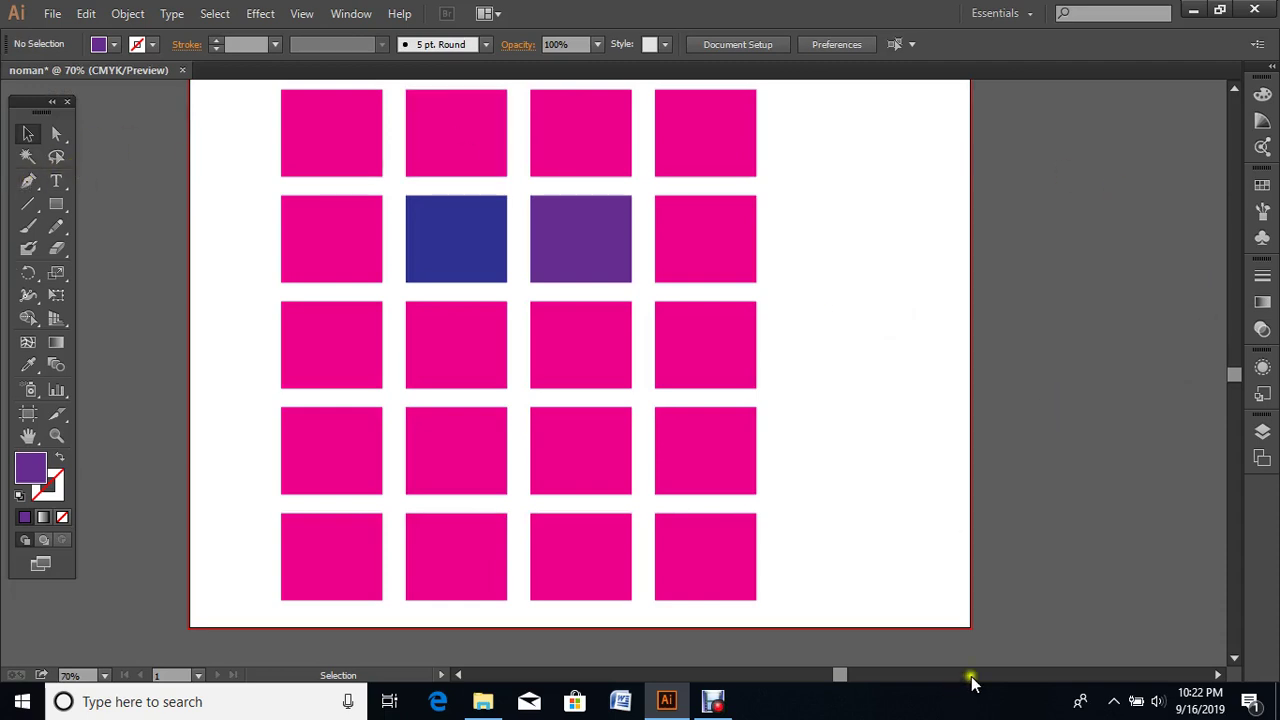
{"action": "left_click", "coordinate": [711, 706]}
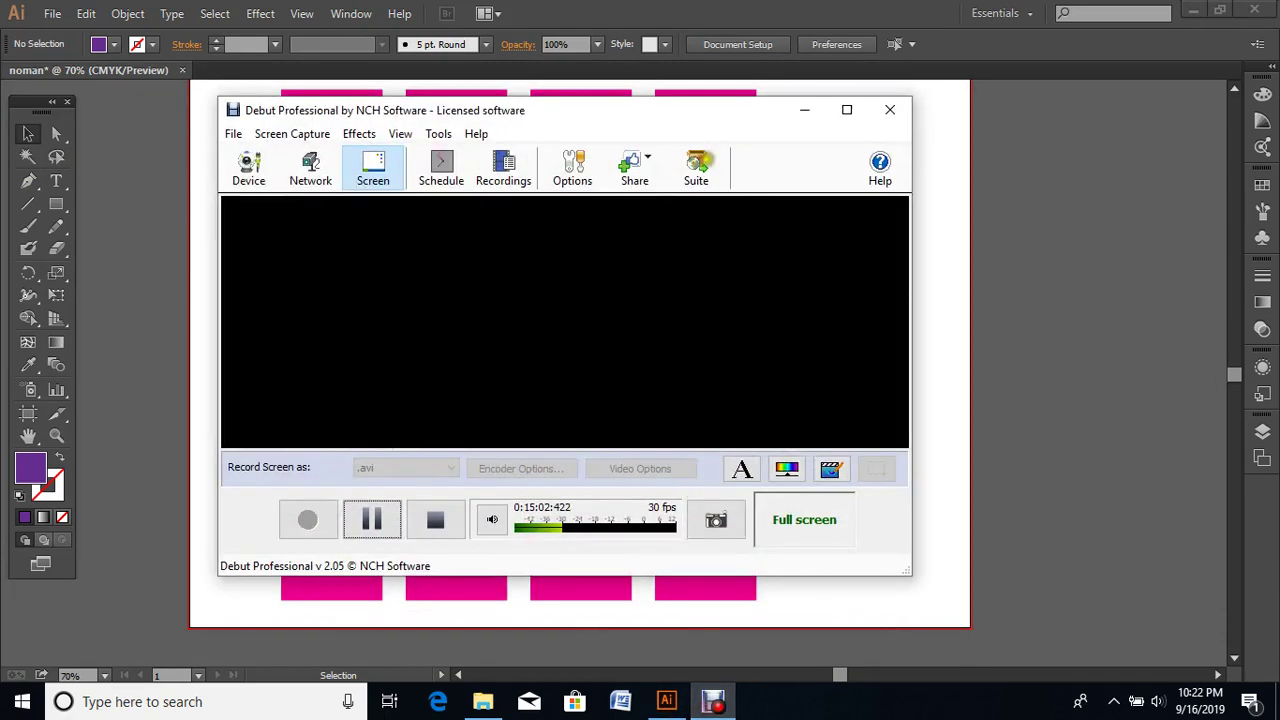